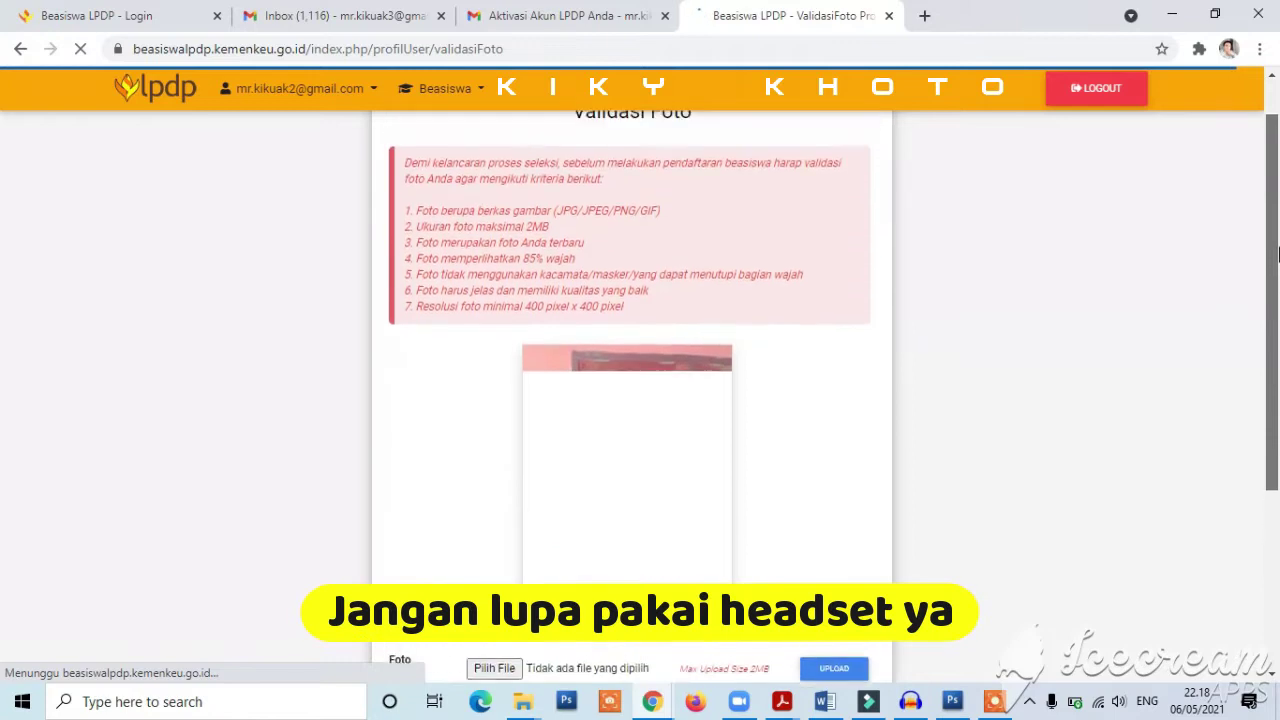
- Attach IMG_0024.JPG from 100APPLE as the profile photo, accept the photo criteria, and start registration
left_click_drag(1273, 236, 1263, 384)
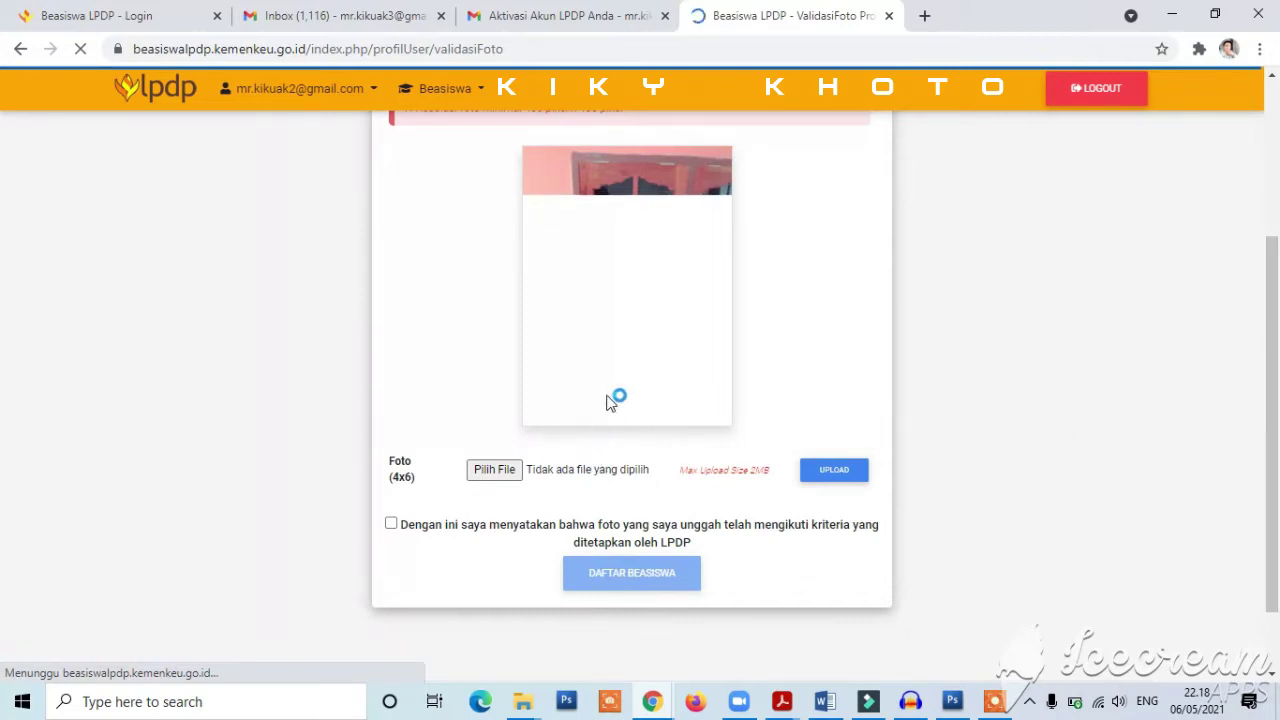
left_click(500, 471)
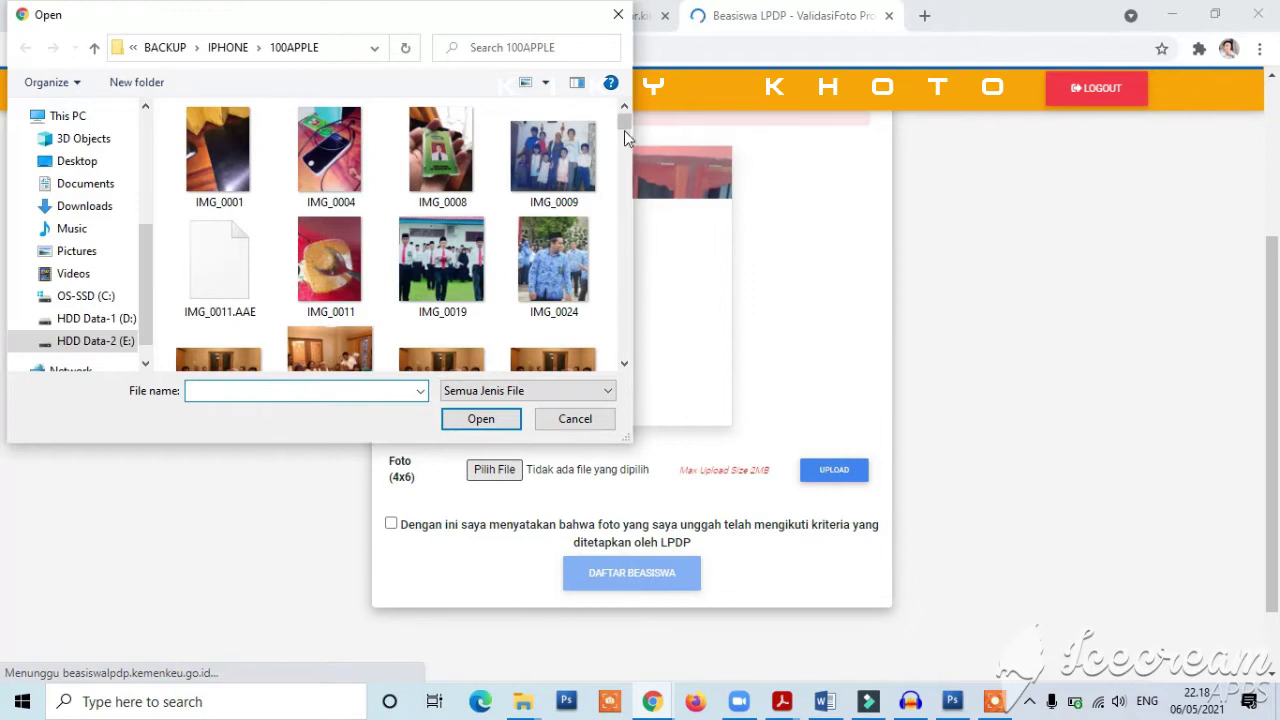
scroll(625, 121, "down", 1)
left_click(556, 216)
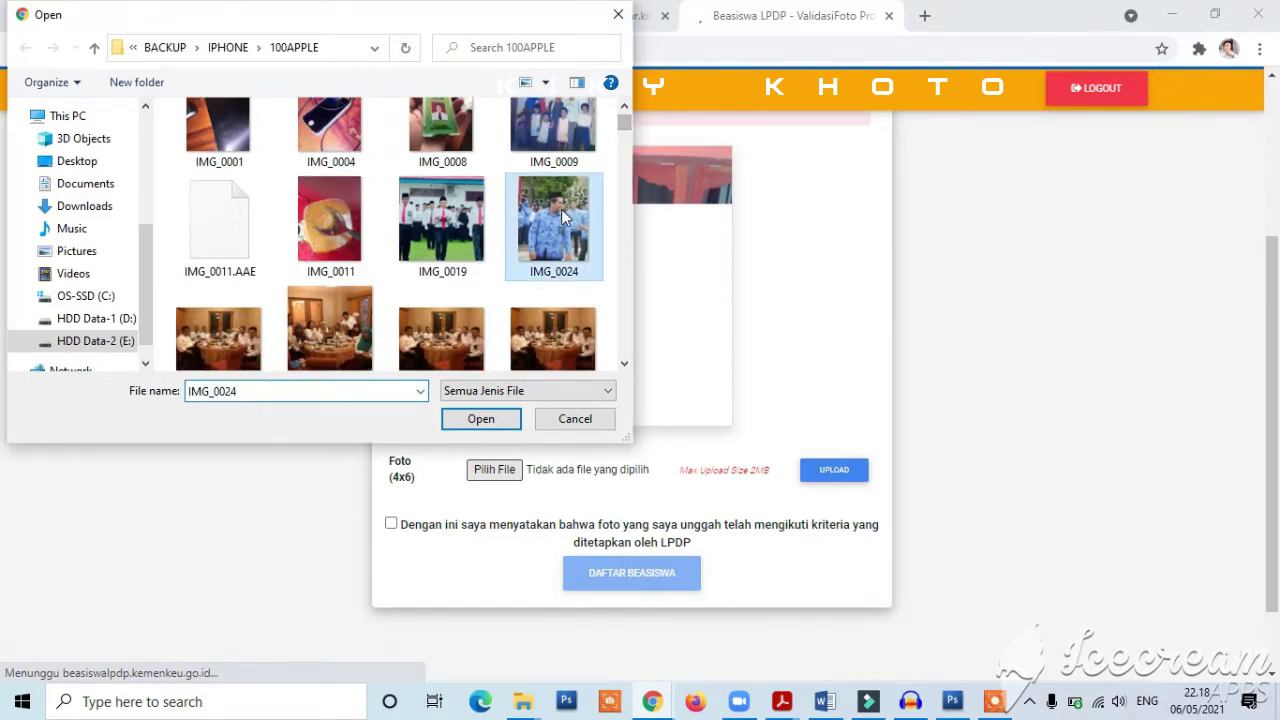
left_click(481, 419)
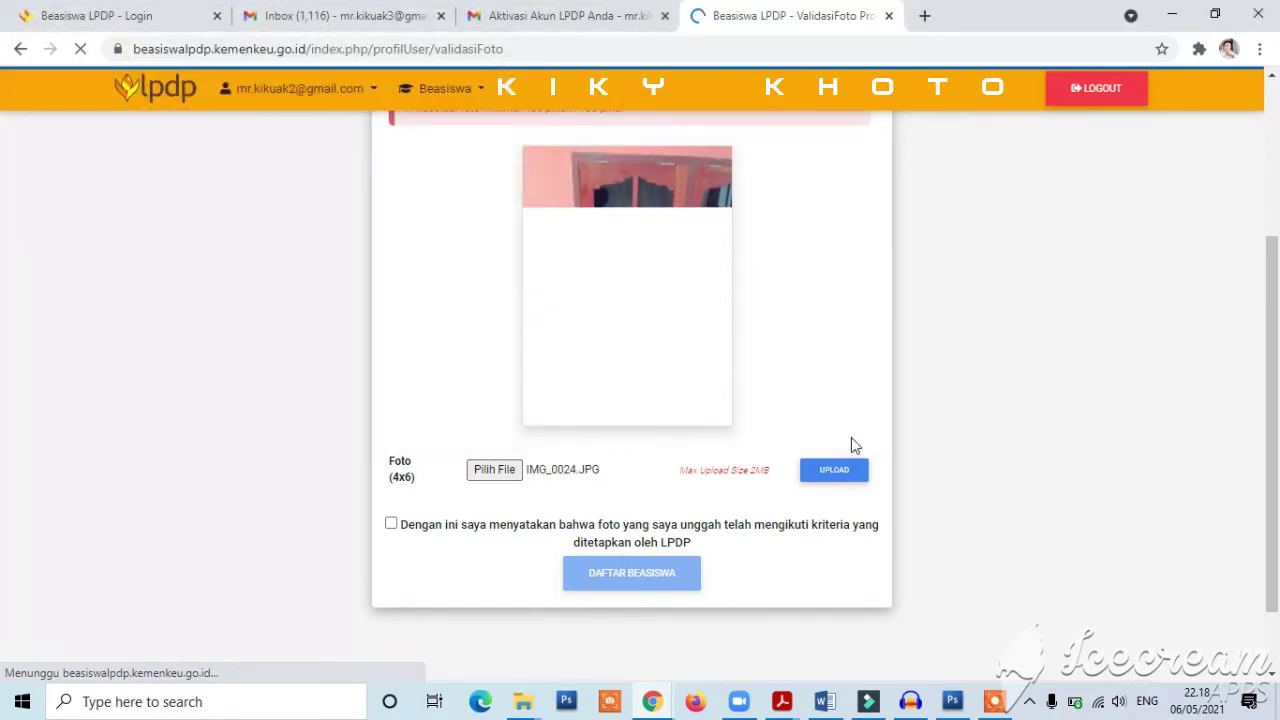
left_click(392, 525)
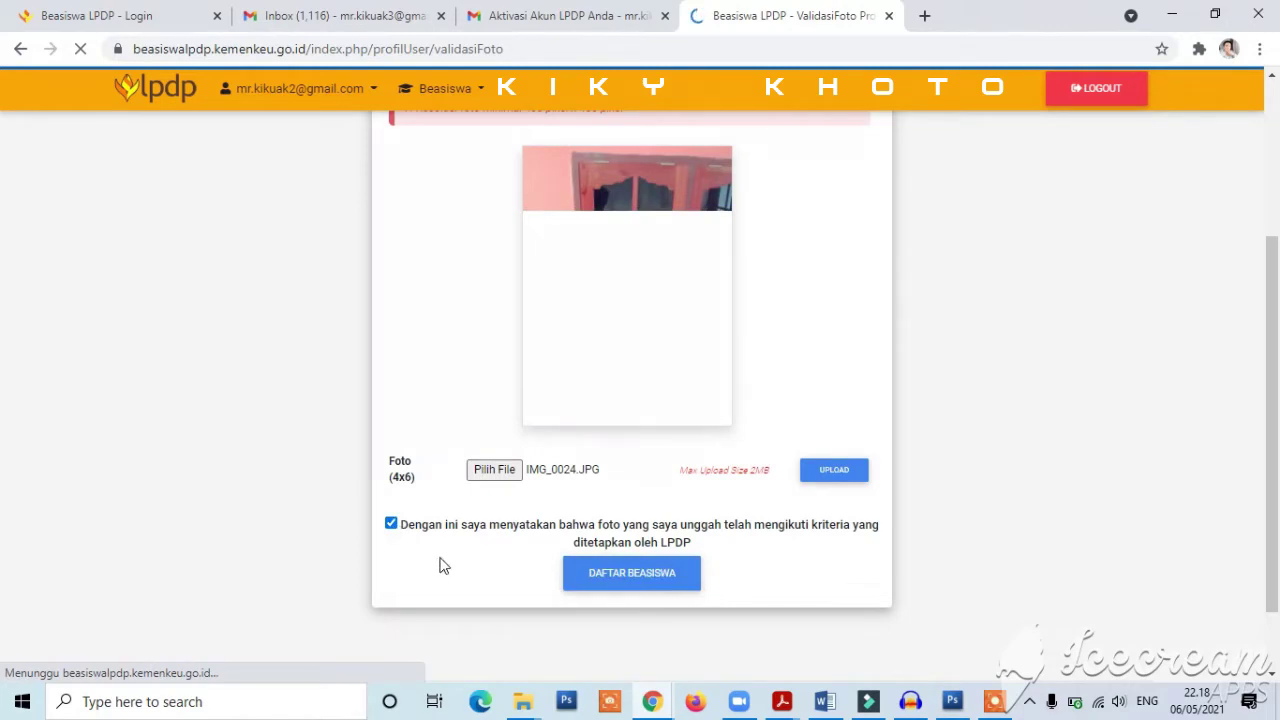
left_click(660, 587)
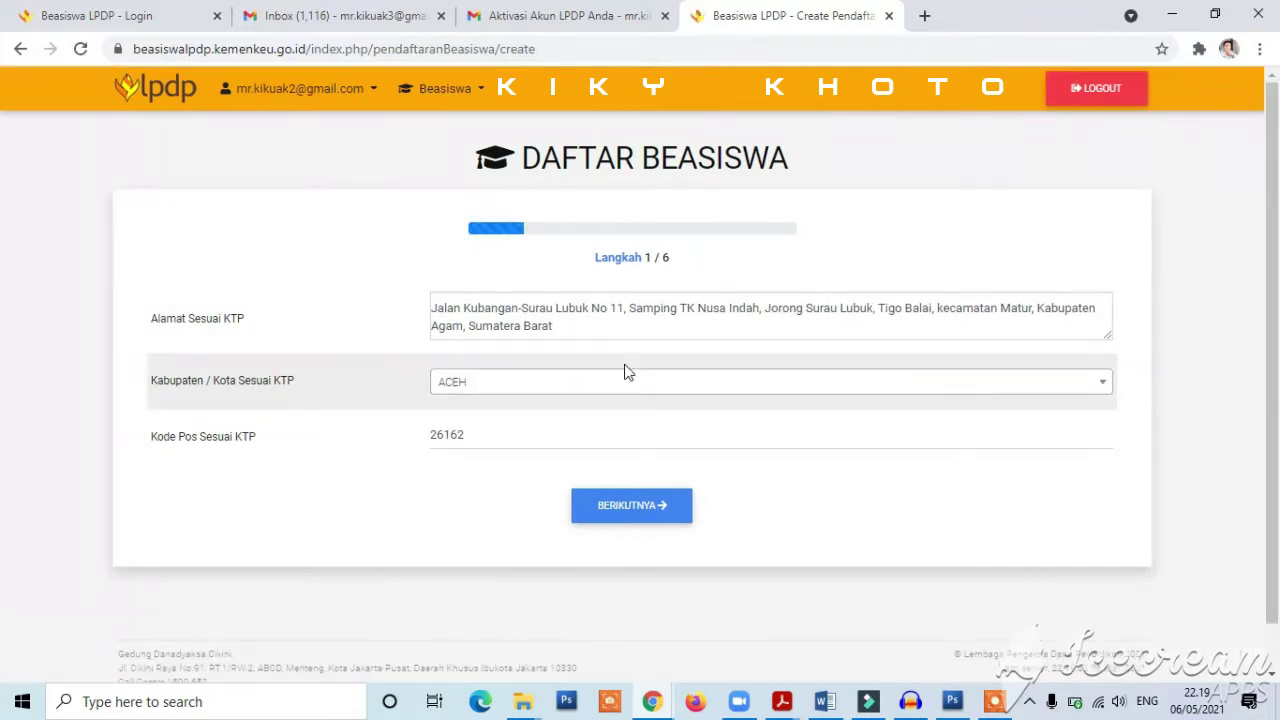
- Replace the old Alamat Sesuai KTP text with the new Aceh Singkil address
scroll(1276, 278, "down", 1)
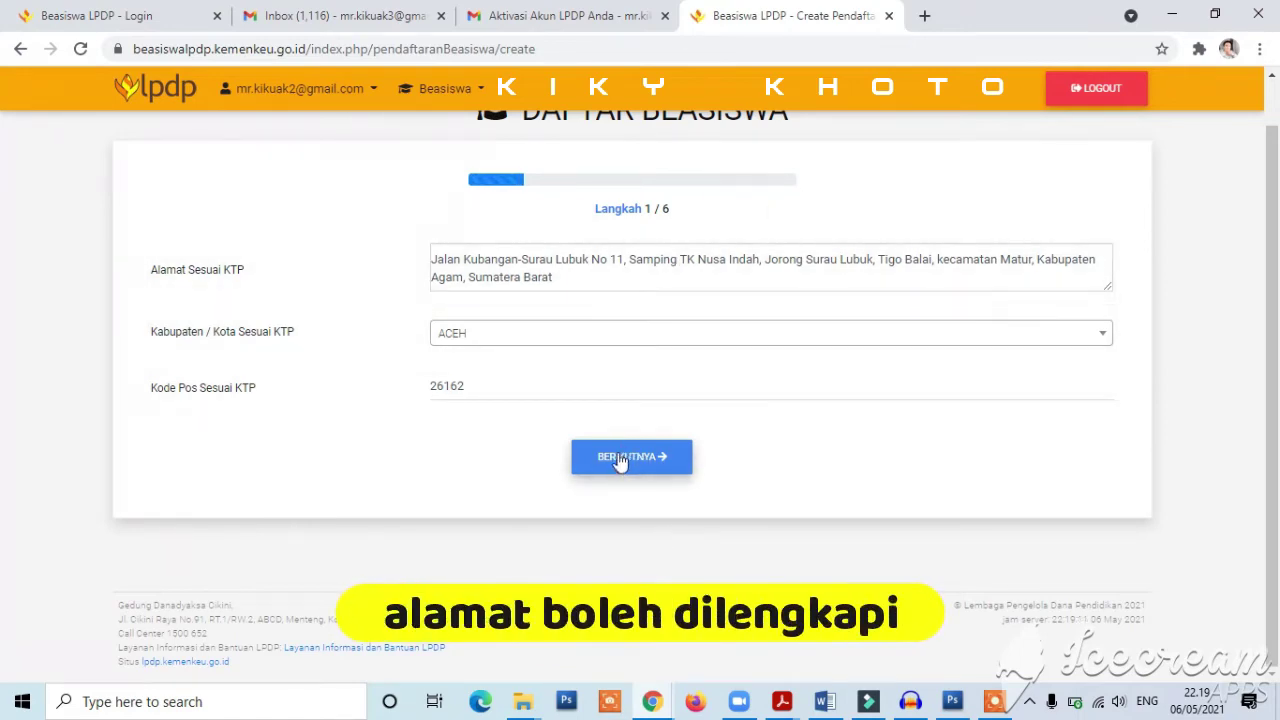
left_click(545, 290)
left_click_drag(550, 282, 430, 263)
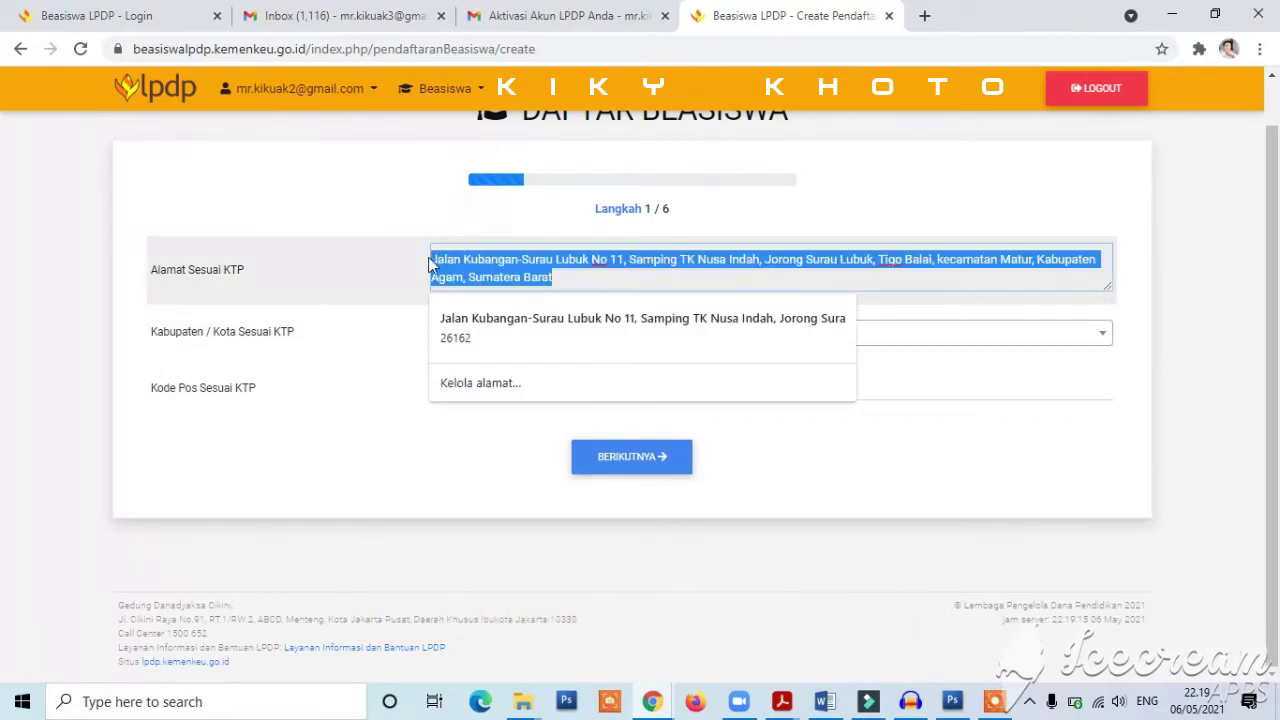
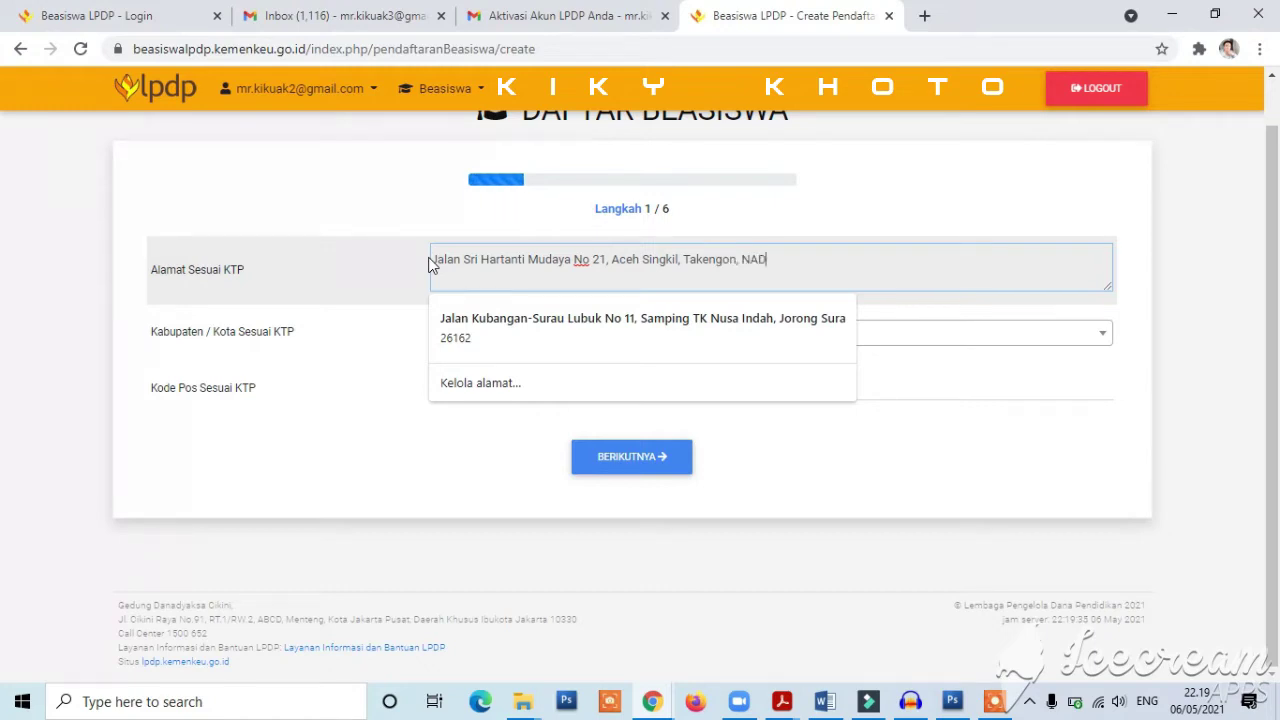
left_click(483, 453)
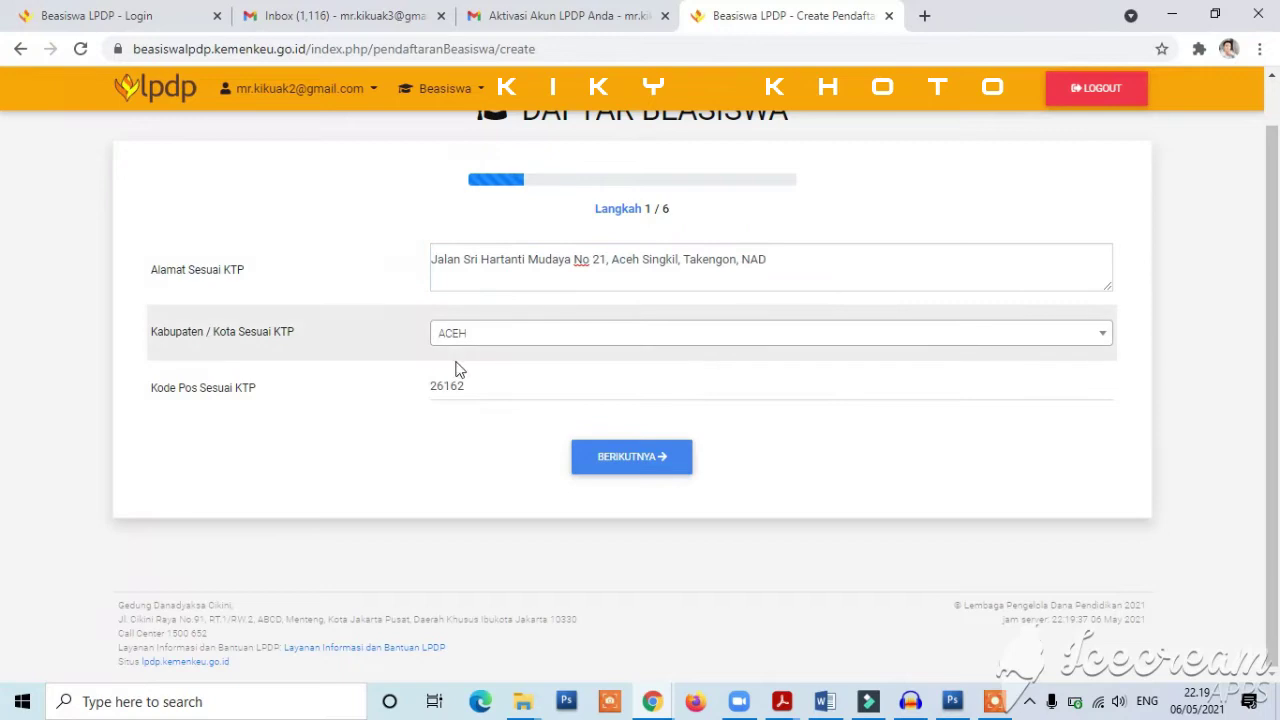
- Replace the old Kode Pos with the new postal code and continue to step 2
left_click(486, 387)
key("BackSpace")
key("BackSpace")
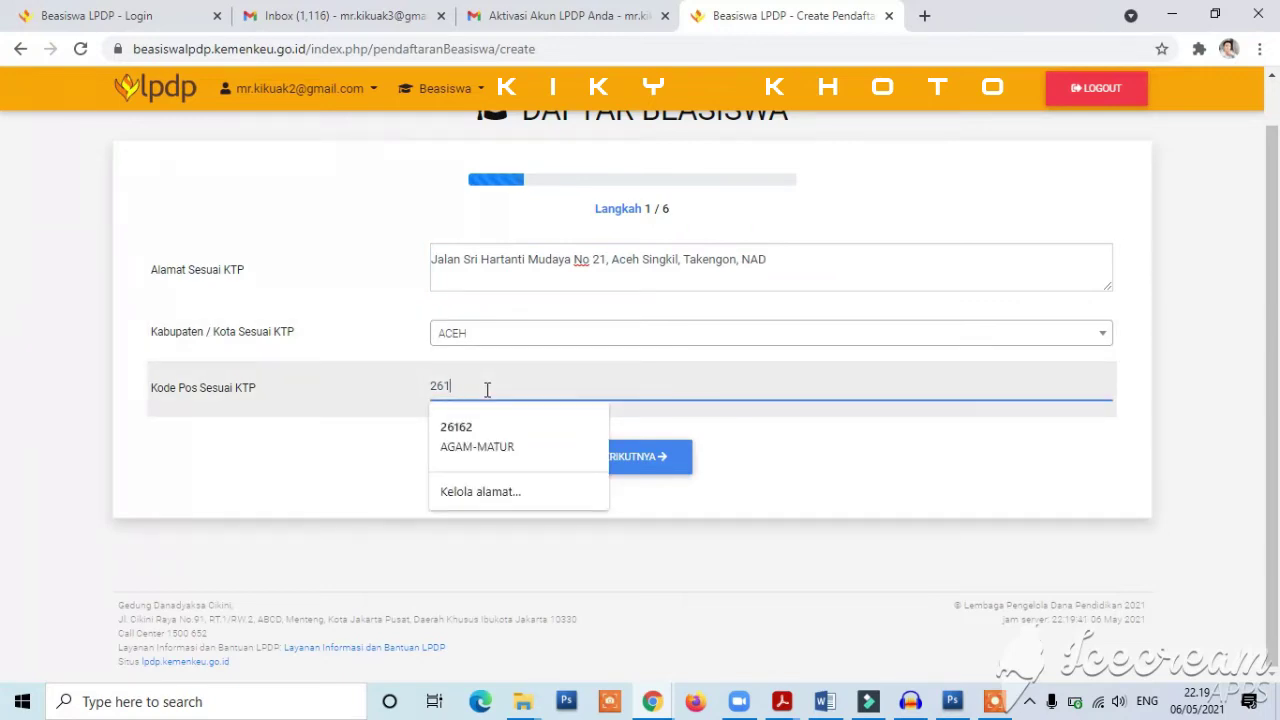
key("BackSpace")
key("BackSpace")
key("BackSpace")
type("23345")
left_click(830, 462)
left_click(645, 460)
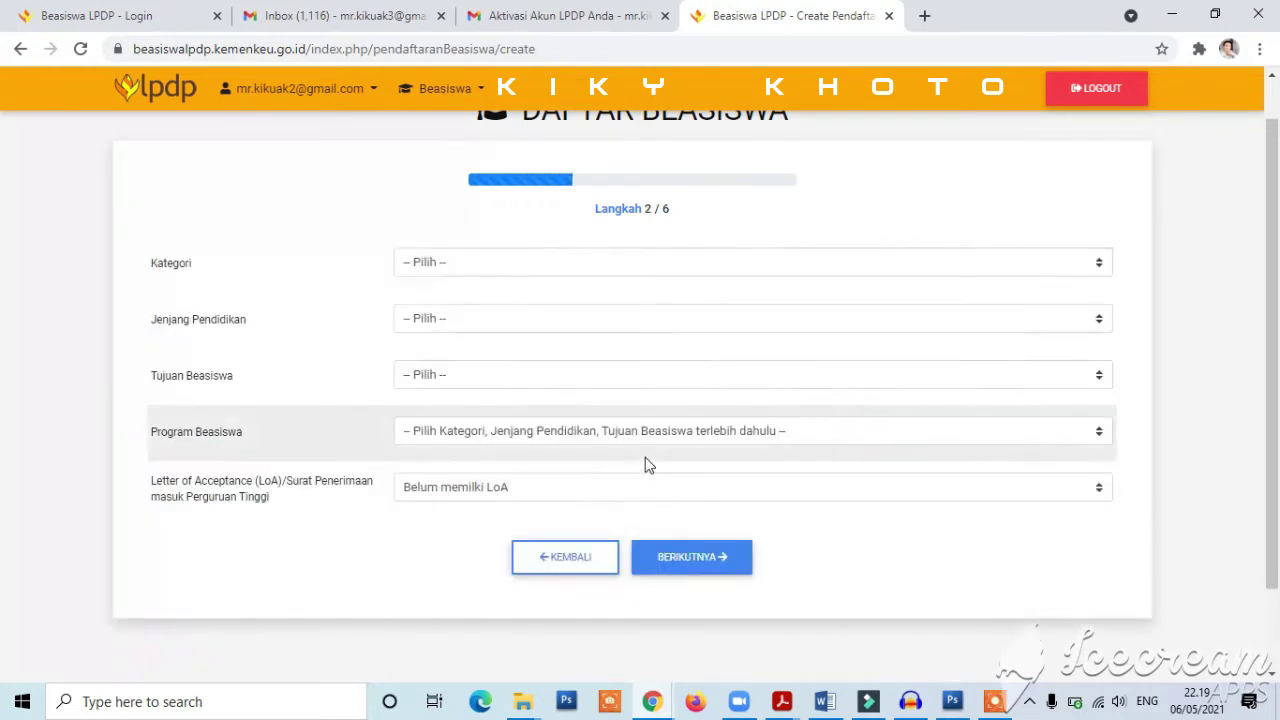
- Set category Umum, level Magister and destination Dalam Negeri
left_click(432, 265)
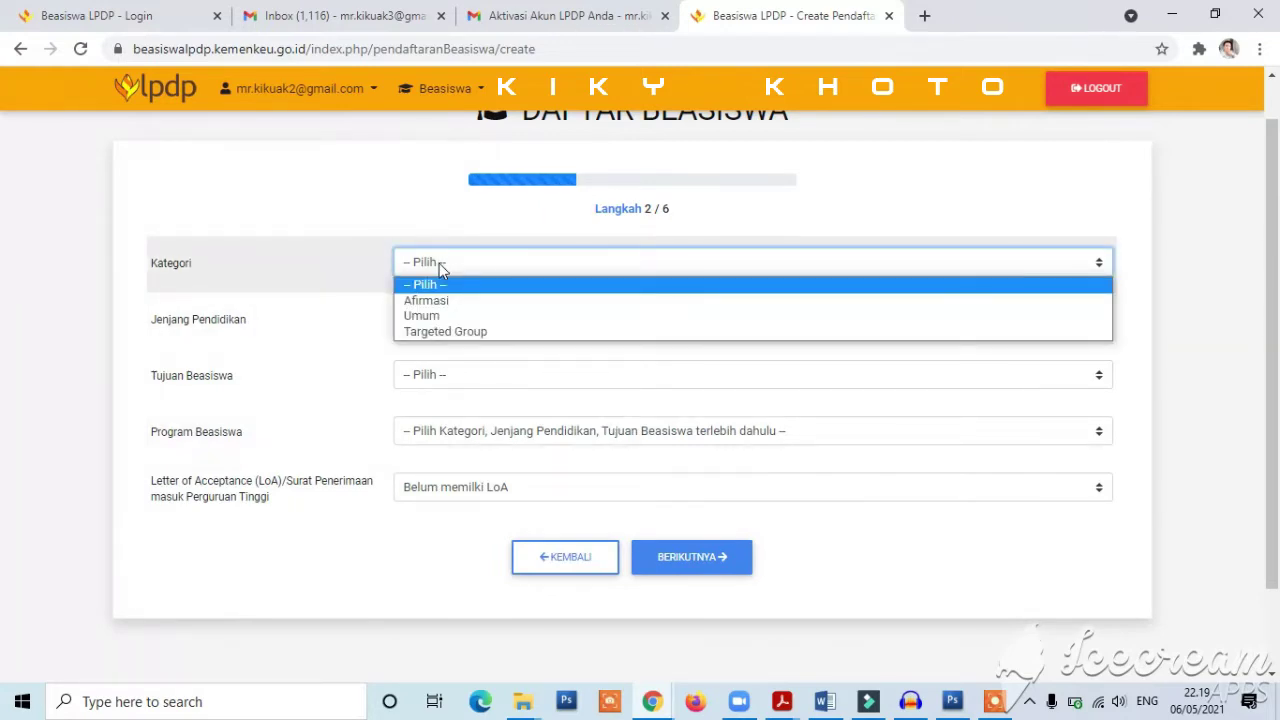
left_click(456, 316)
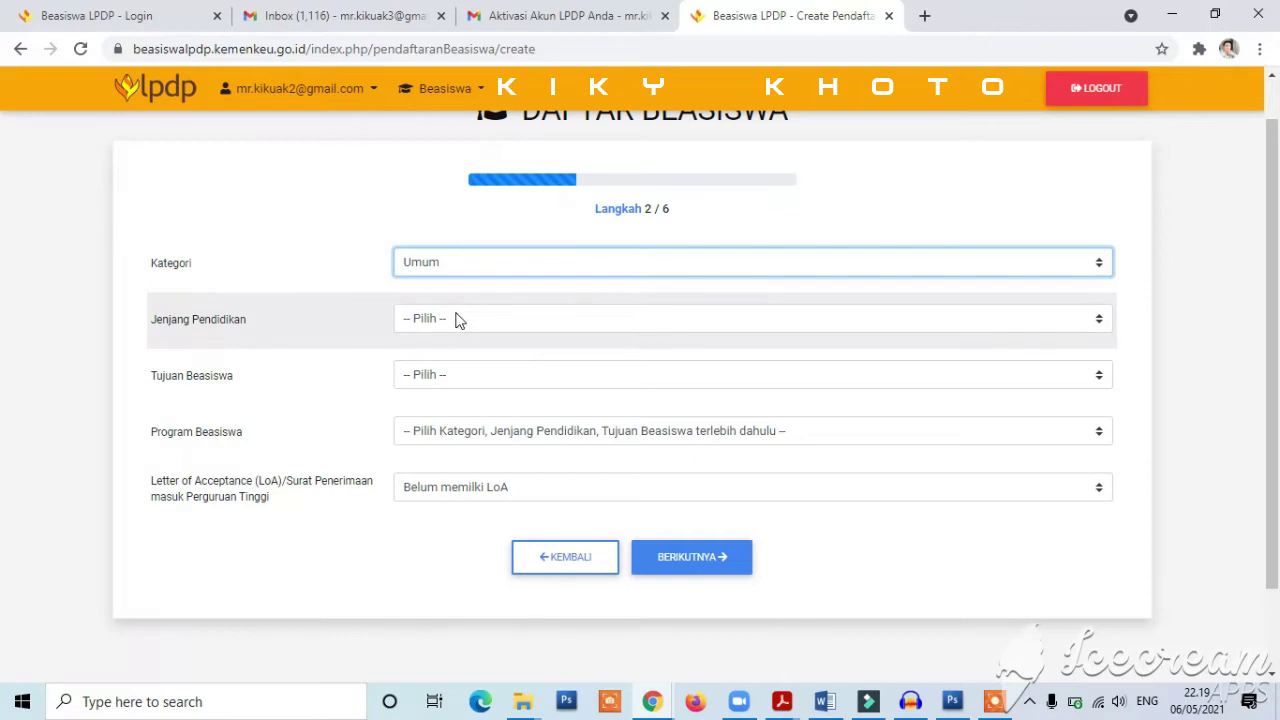
left_click(459, 319)
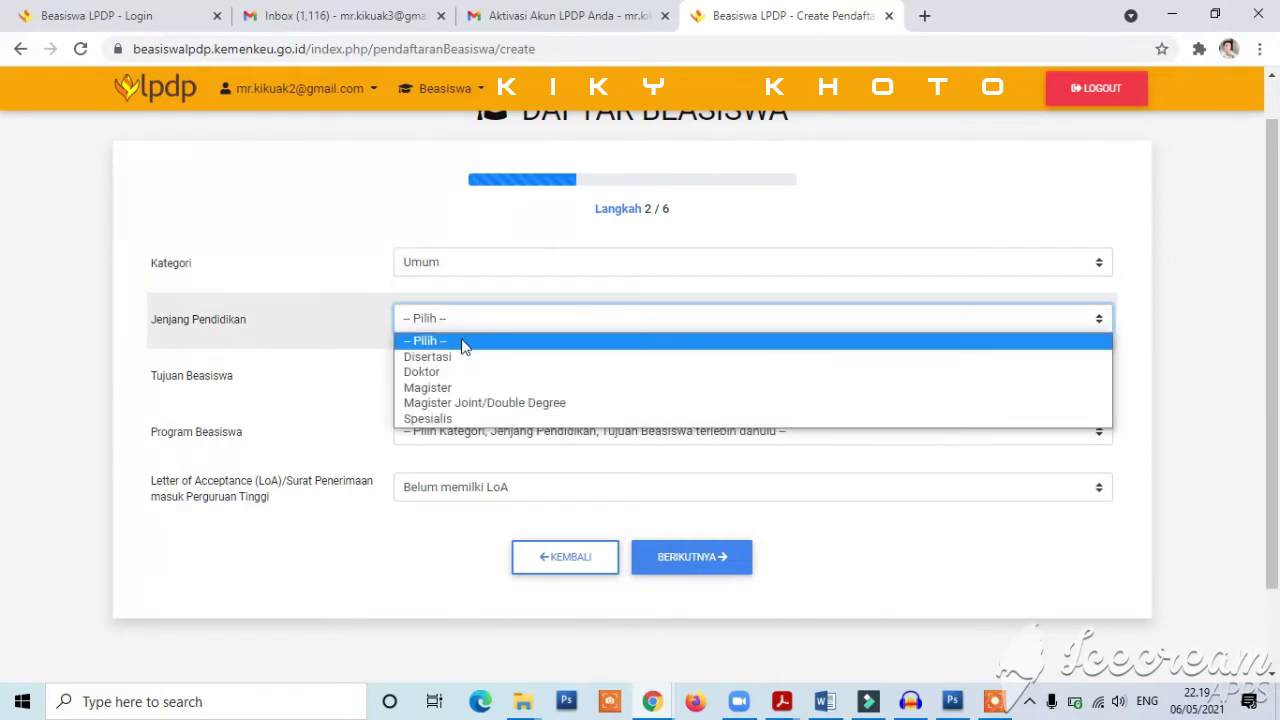
left_click(459, 388)
left_click(448, 376)
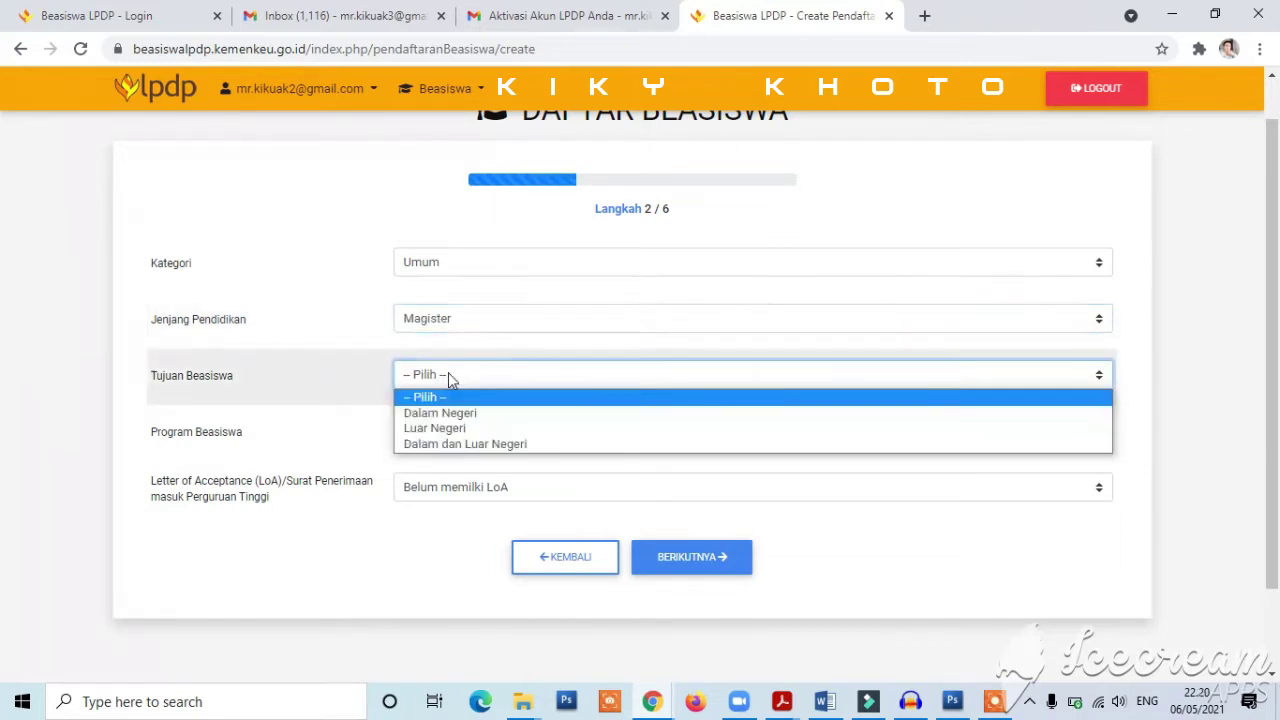
left_click(460, 412)
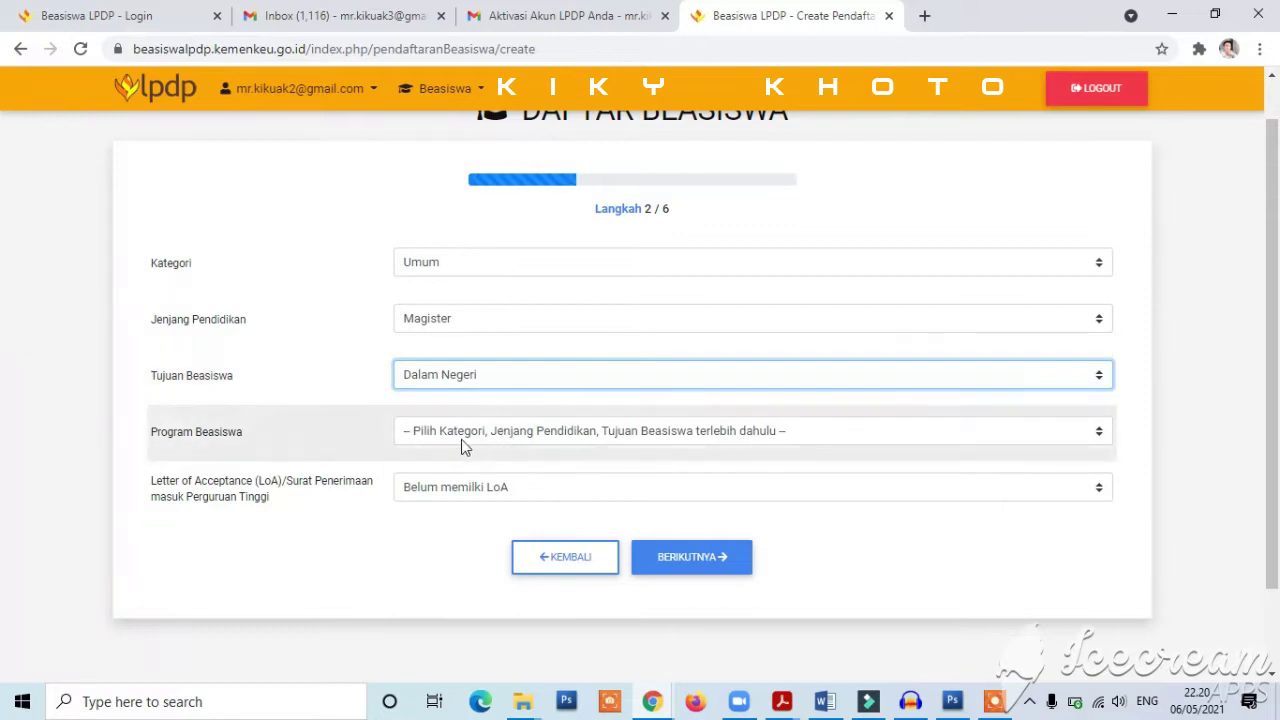
- Choose Program Magister Dalam Negeri Beasiswa Reguler, keep 'Belum memiliki LoA', and continue to step 3
left_click(459, 437)
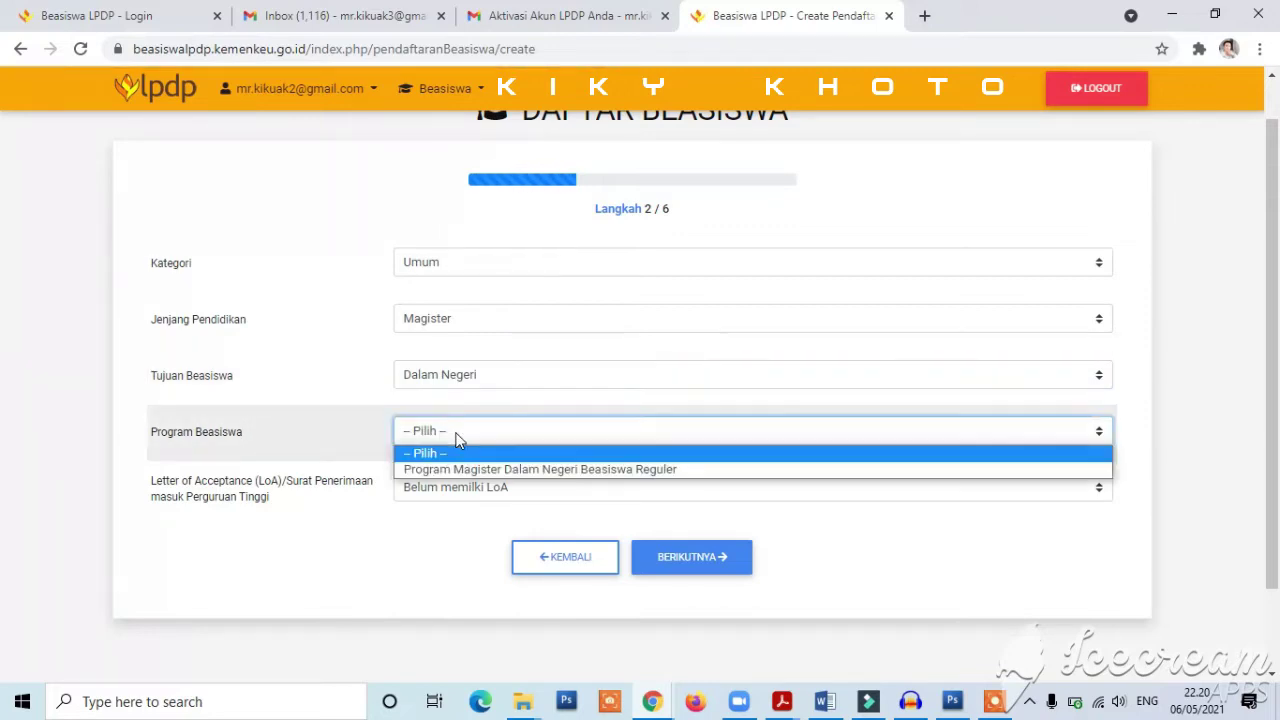
left_click(470, 469)
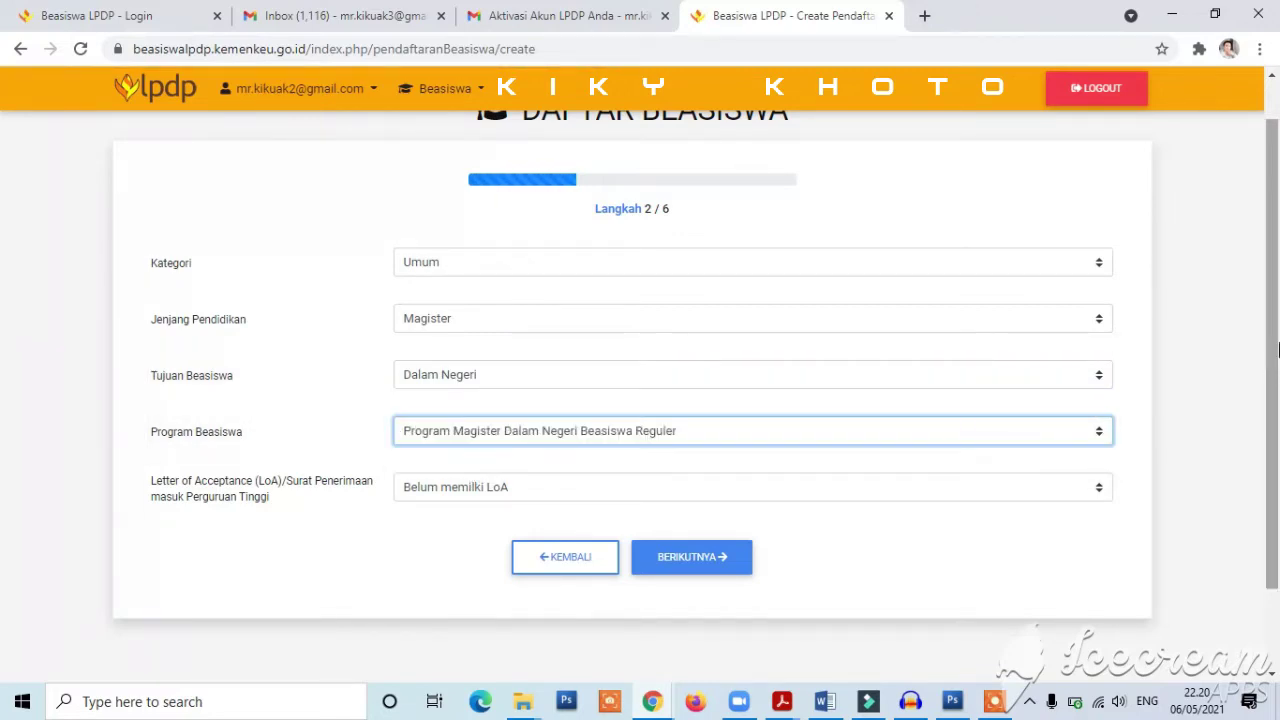
left_click_drag(1277, 351, 1277, 428)
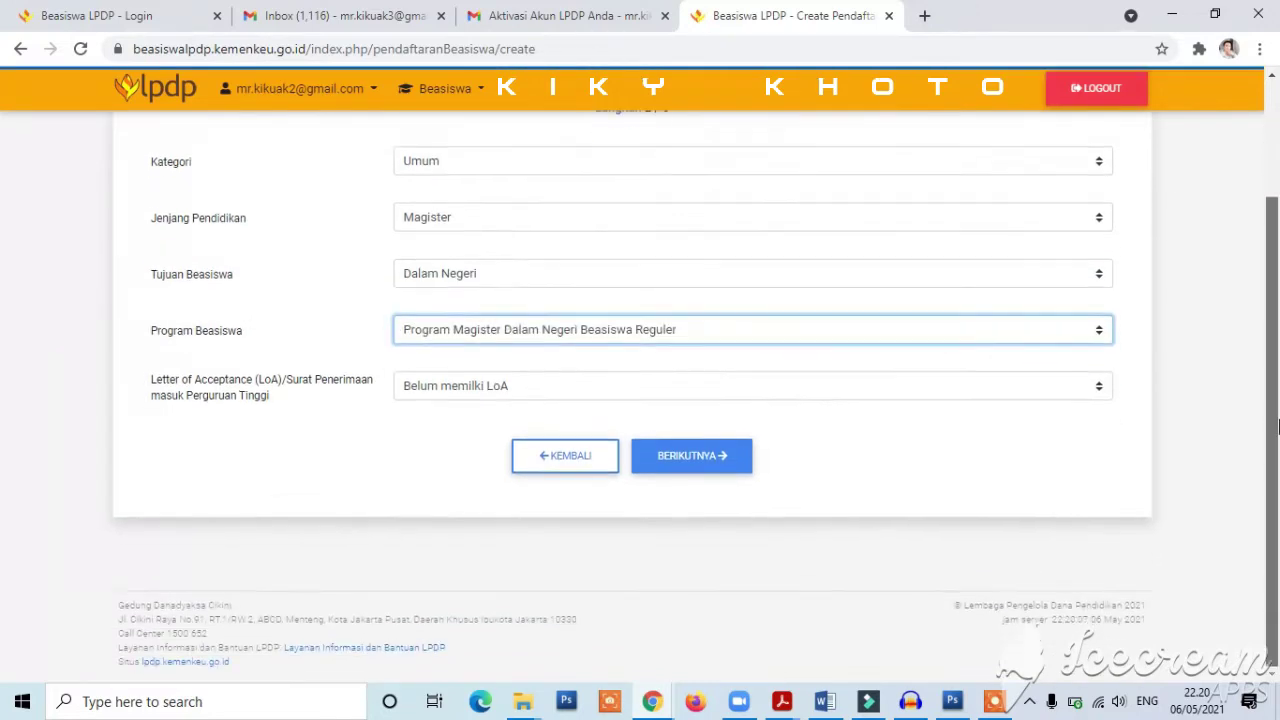
left_click(450, 395)
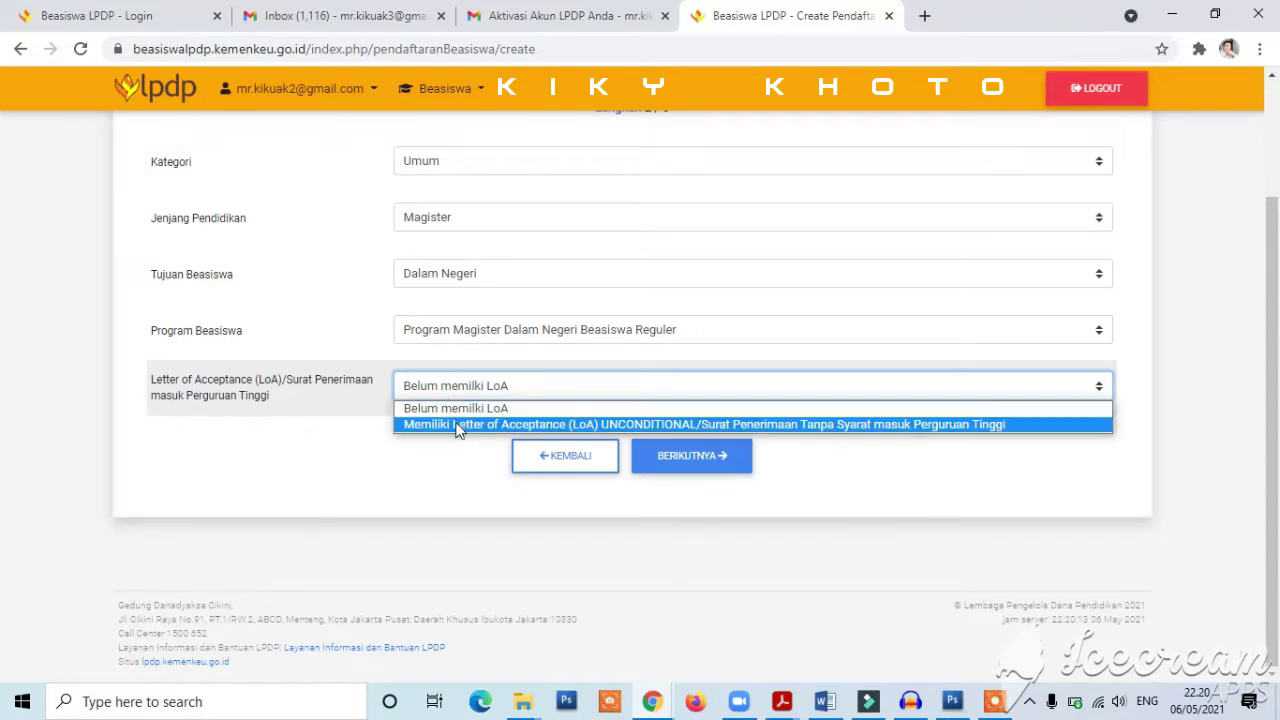
left_click(459, 409)
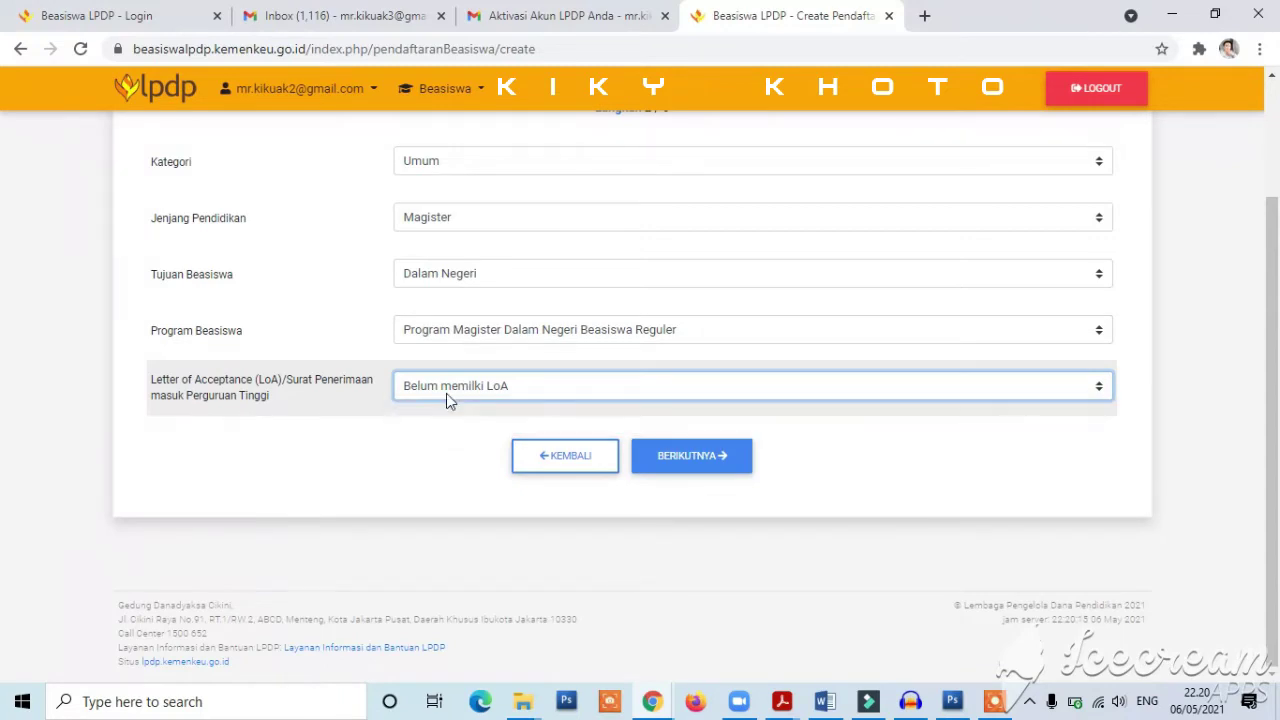
left_click(680, 457)
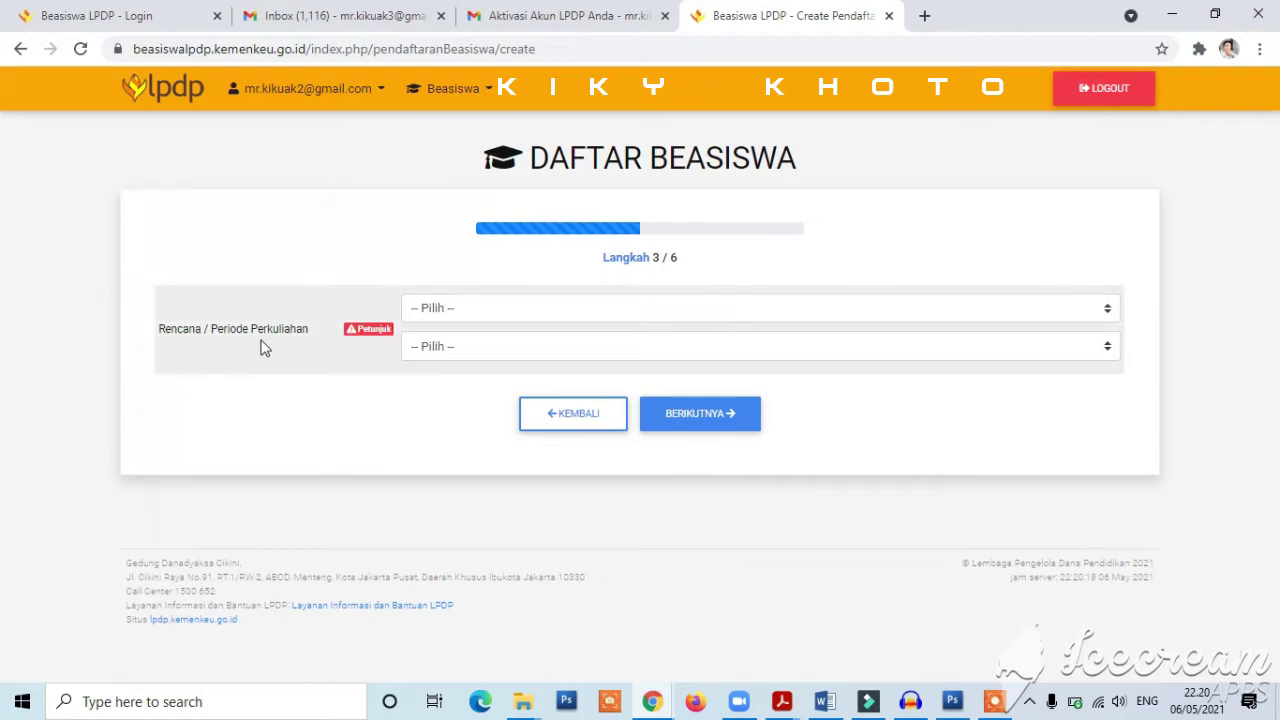
- Set the planned study start to September 2022 and advance to the sector step
left_click(482, 307)
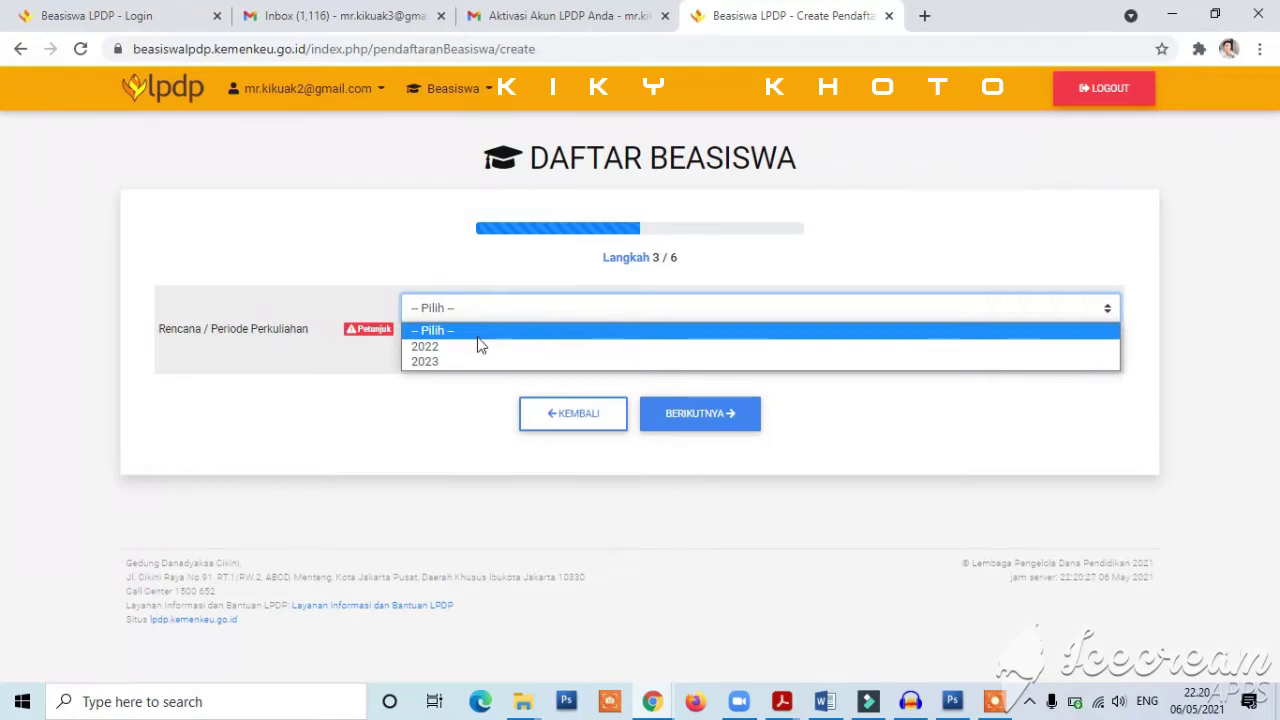
left_click(477, 347)
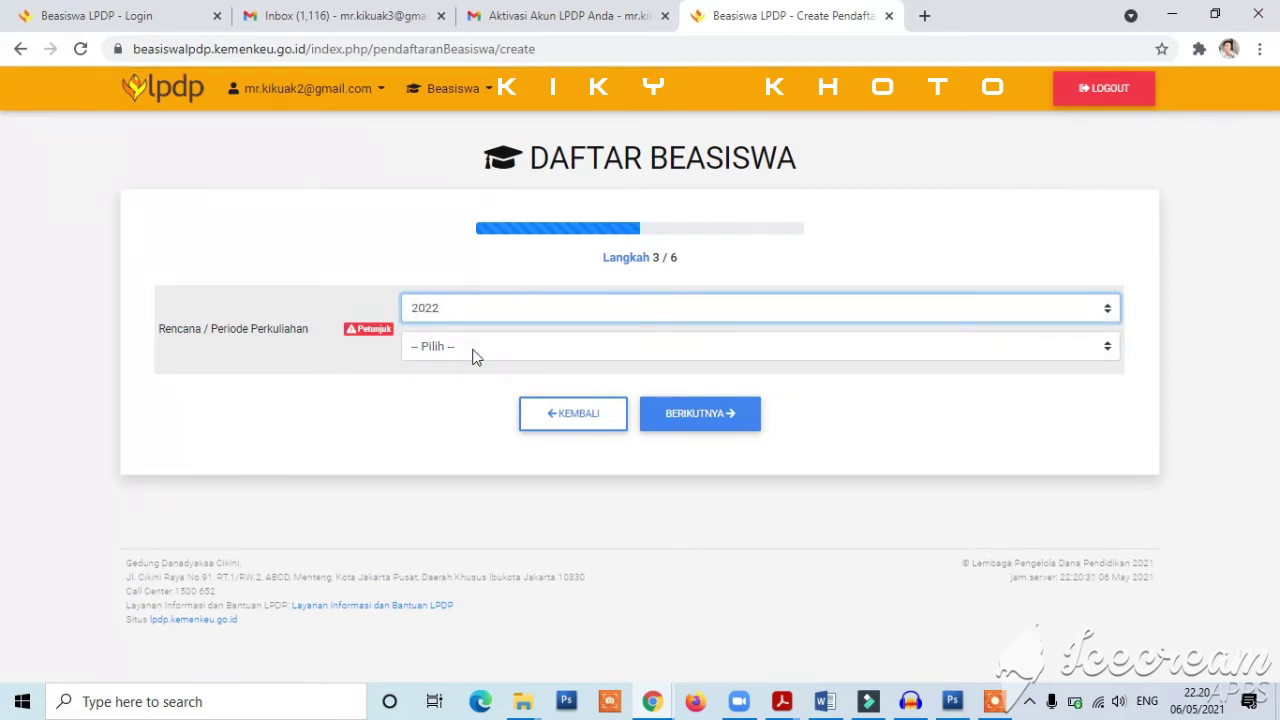
left_click(456, 352)
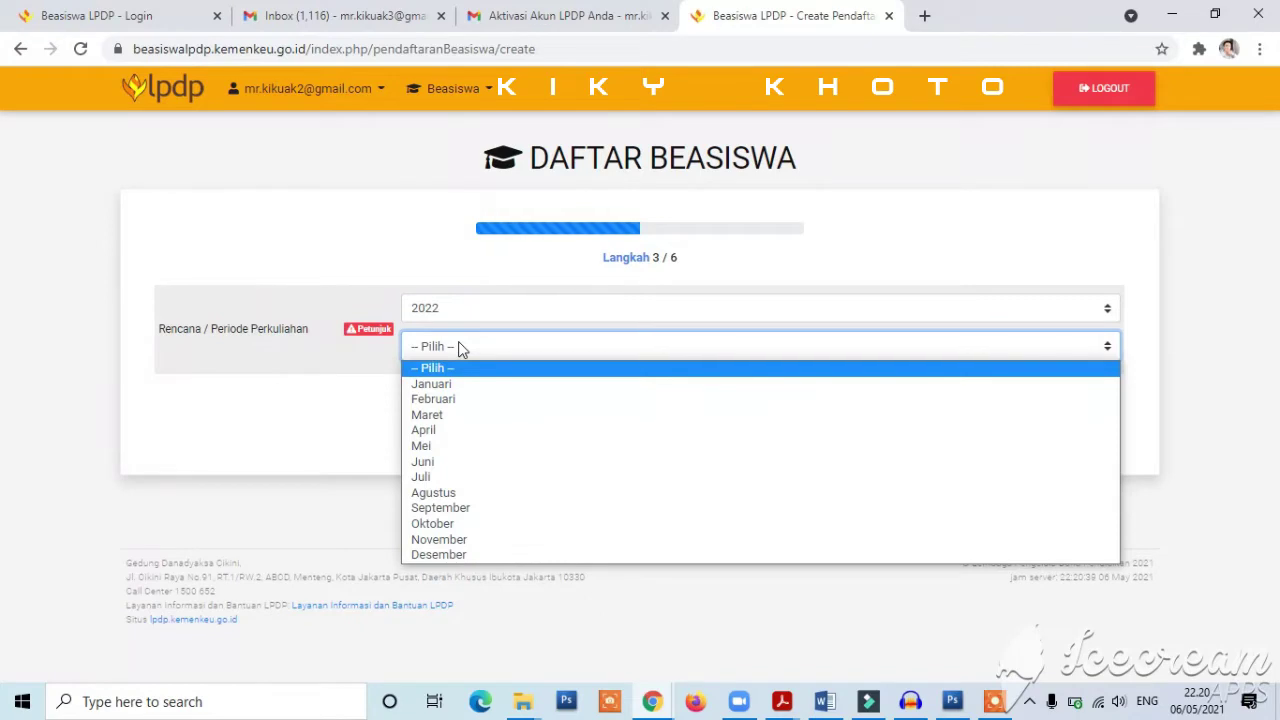
left_click(471, 400)
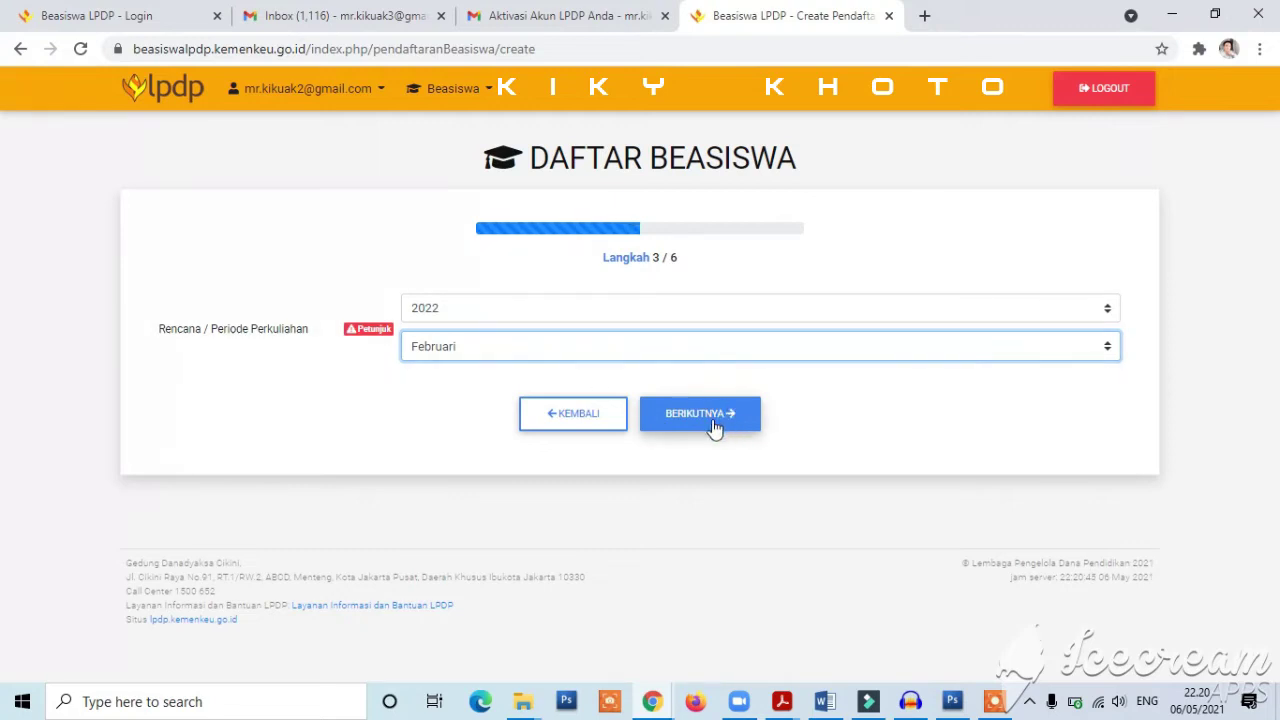
left_click(465, 352)
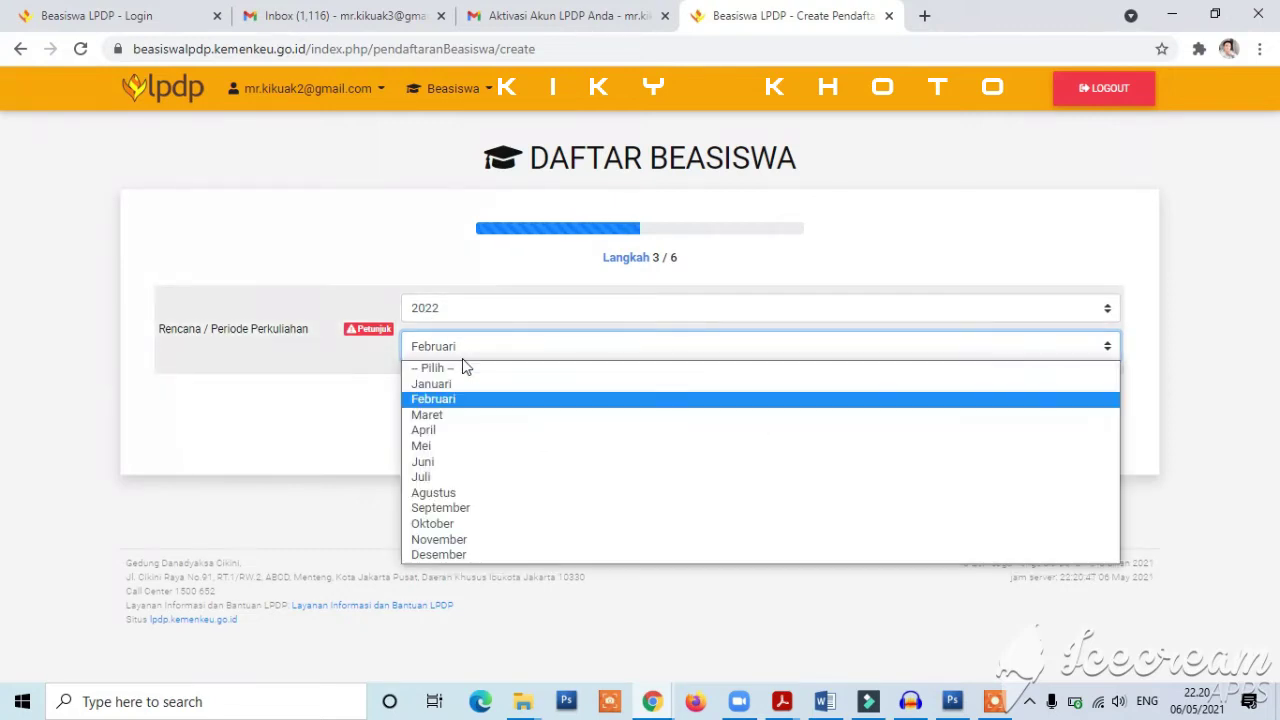
left_click(477, 517)
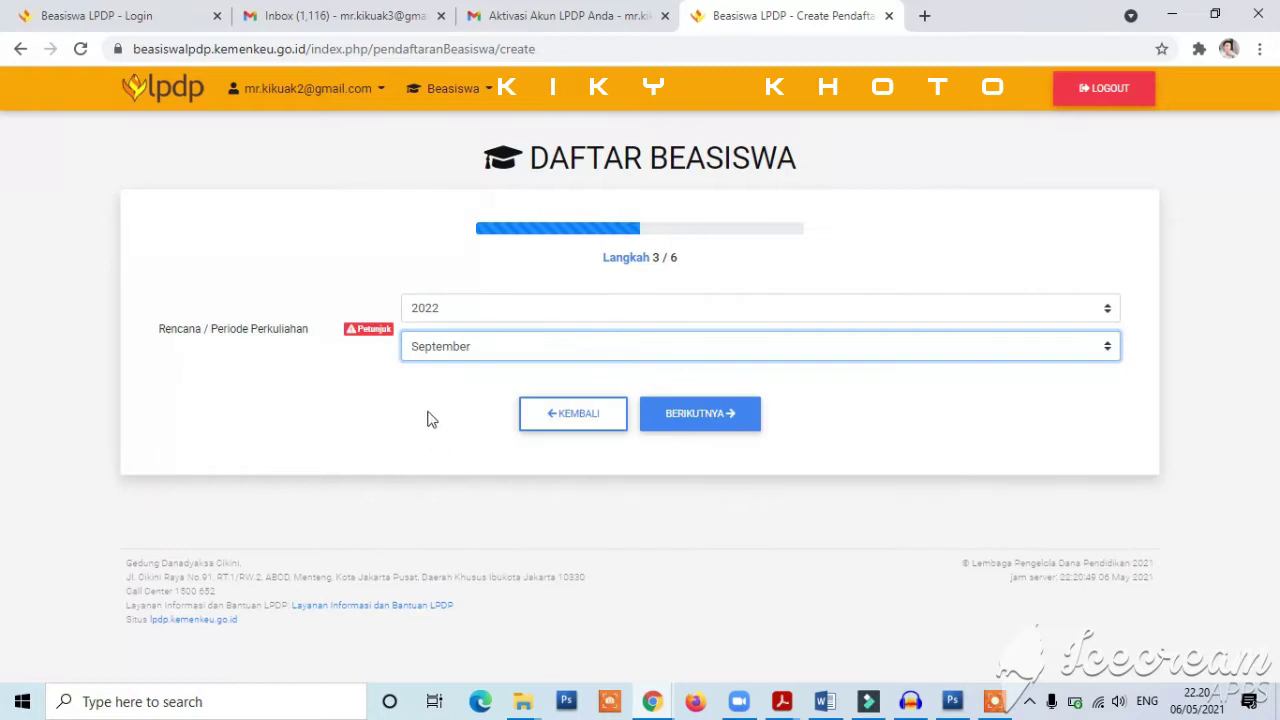
left_click(698, 428)
left_click(441, 313)
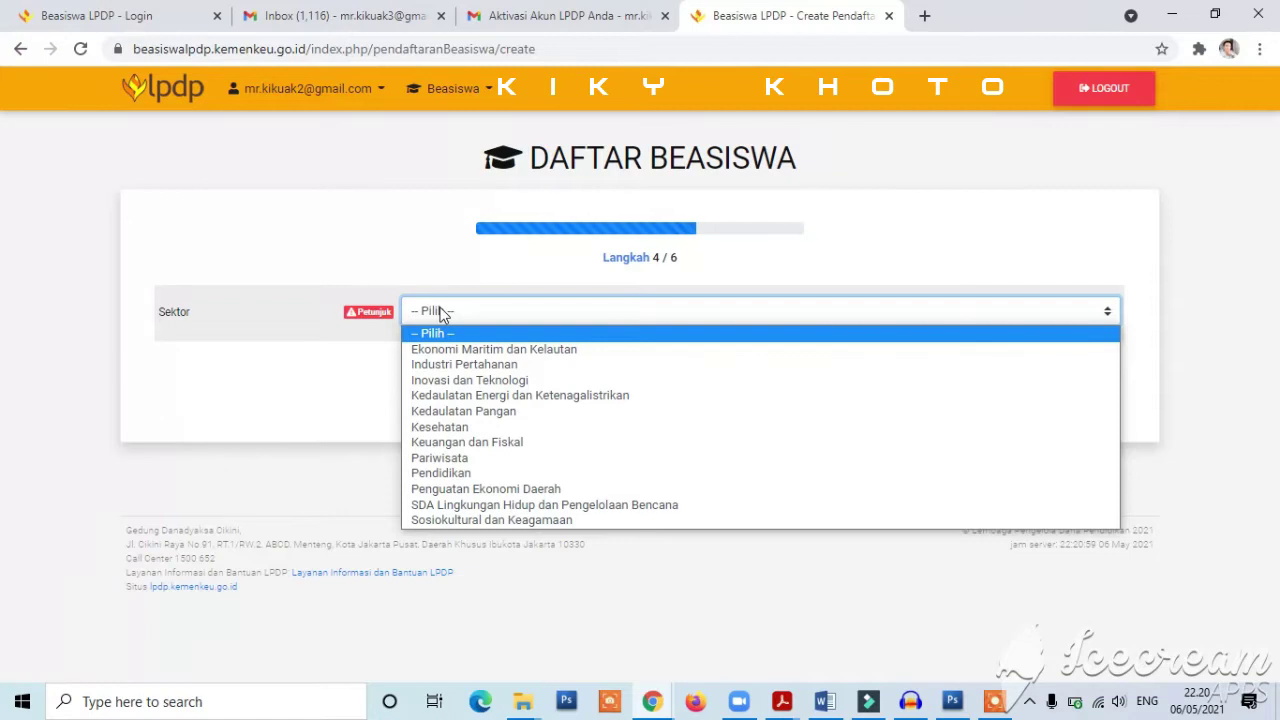
- Pick Keuangan dan Fiskal as the sector and continue to step 5
left_click(575, 442)
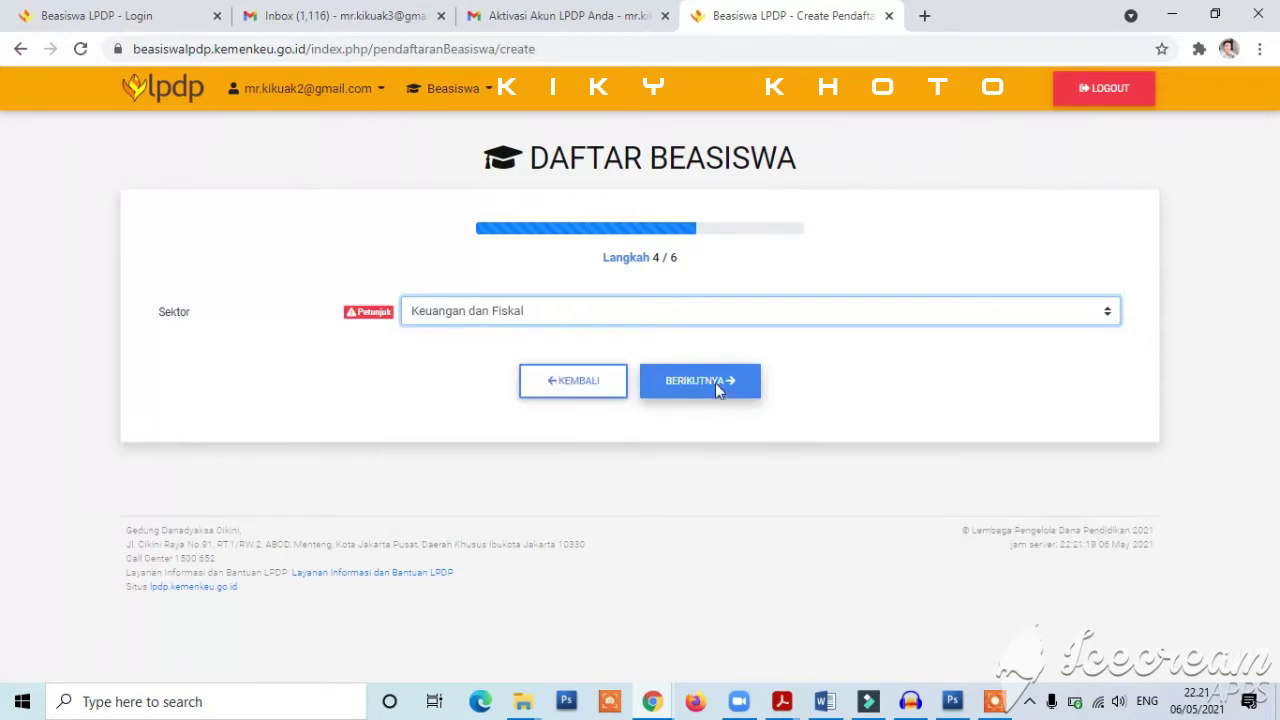
left_click(718, 392)
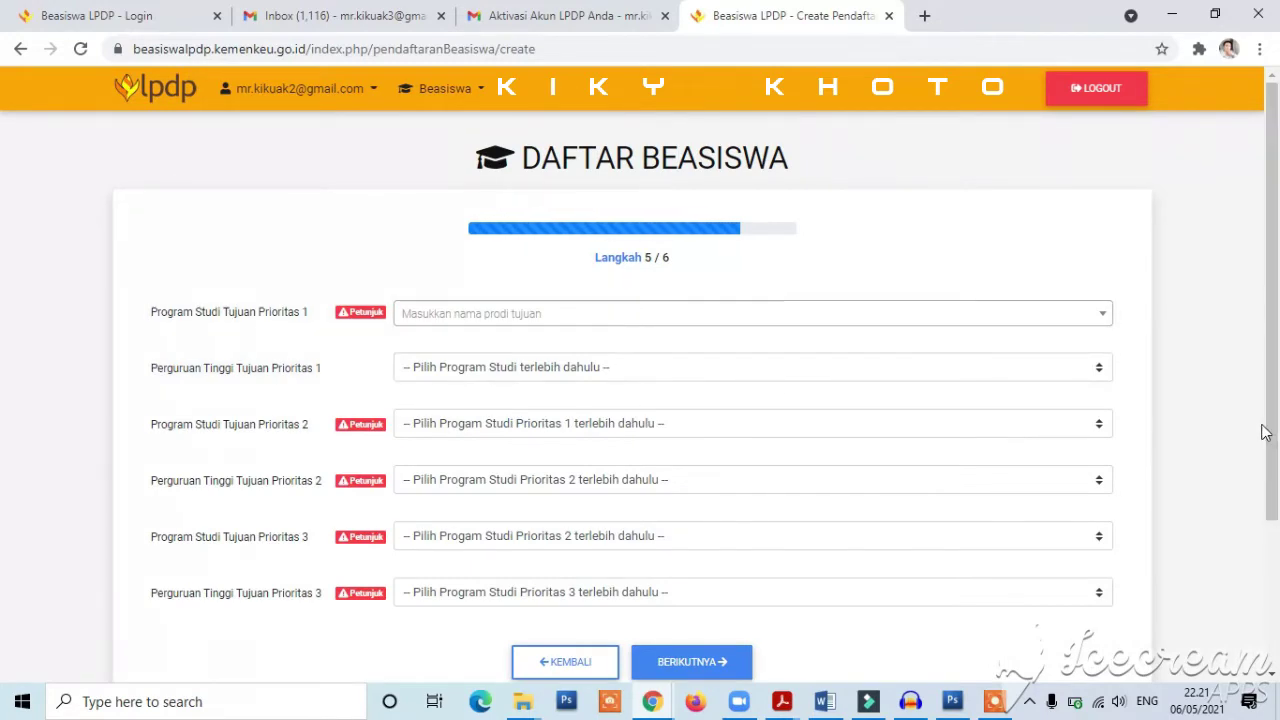
mouse_move(1278, 436)
left_mouse_down()
mouse_move(1278, 508)
mouse_move(1278, 447)
left_mouse_up()
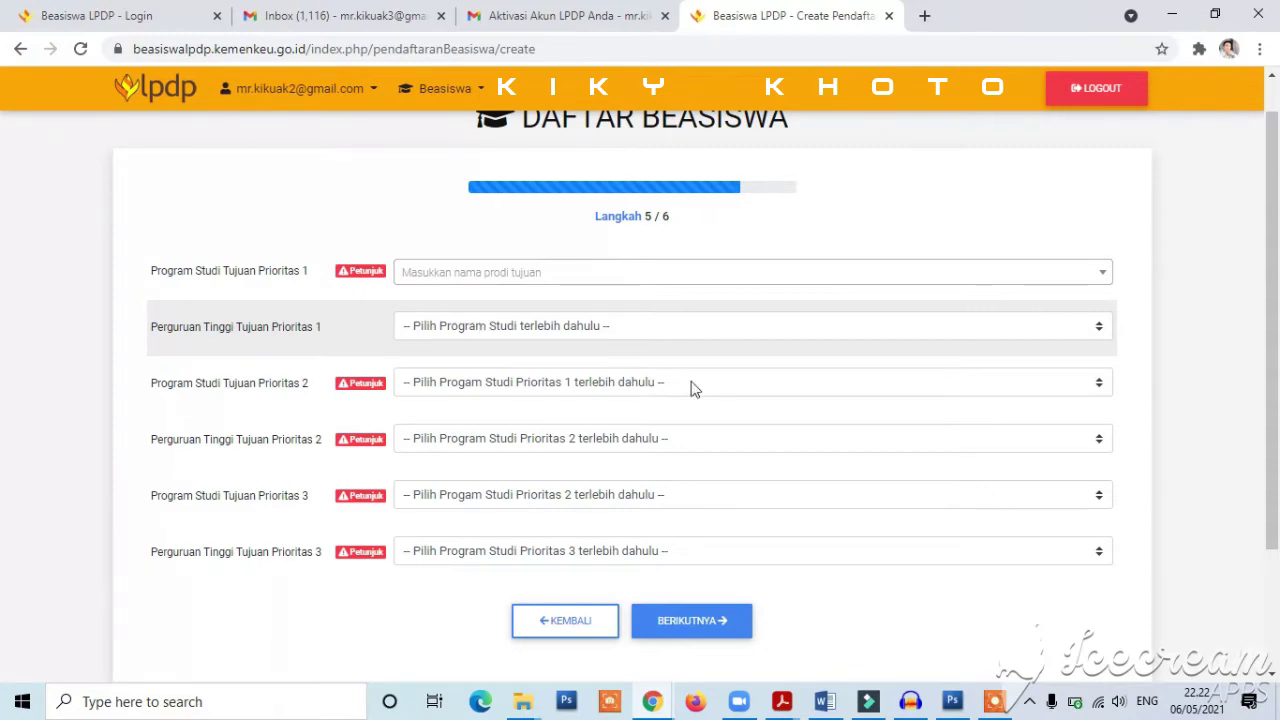
left_click(1000, 703)
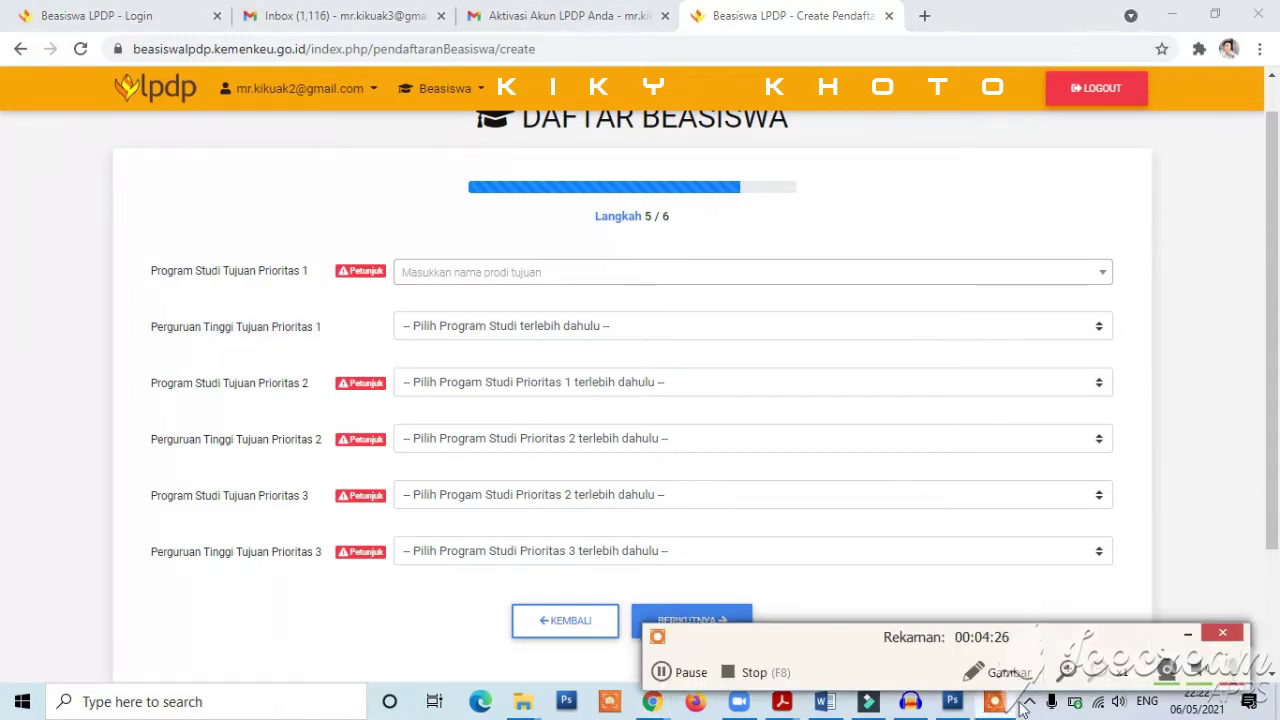
left_click(1187, 634)
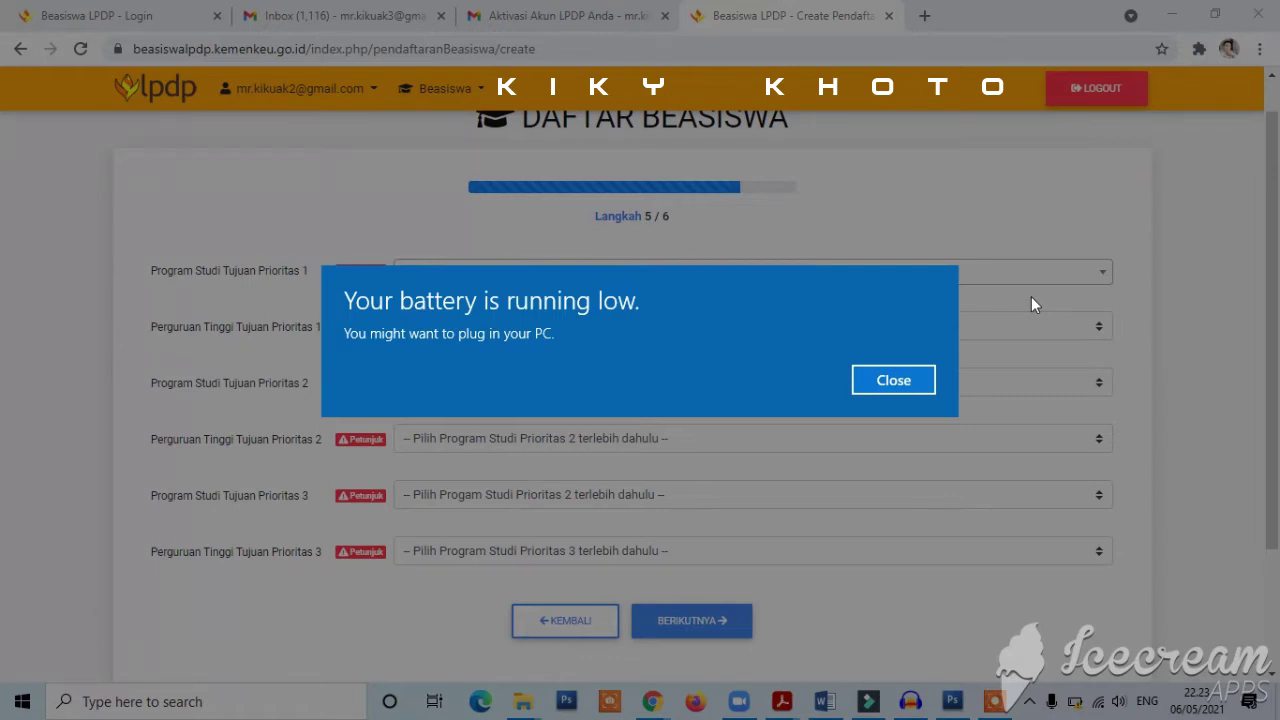
left_click(893, 380)
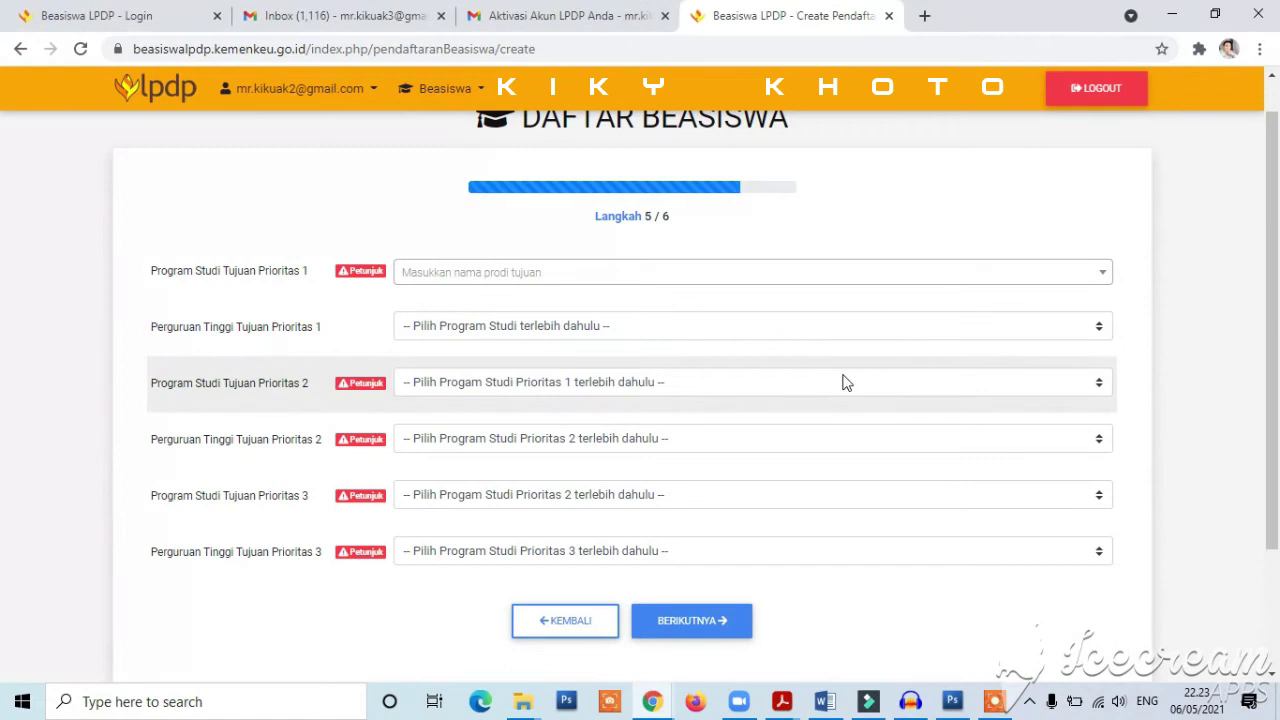
left_click(512, 280)
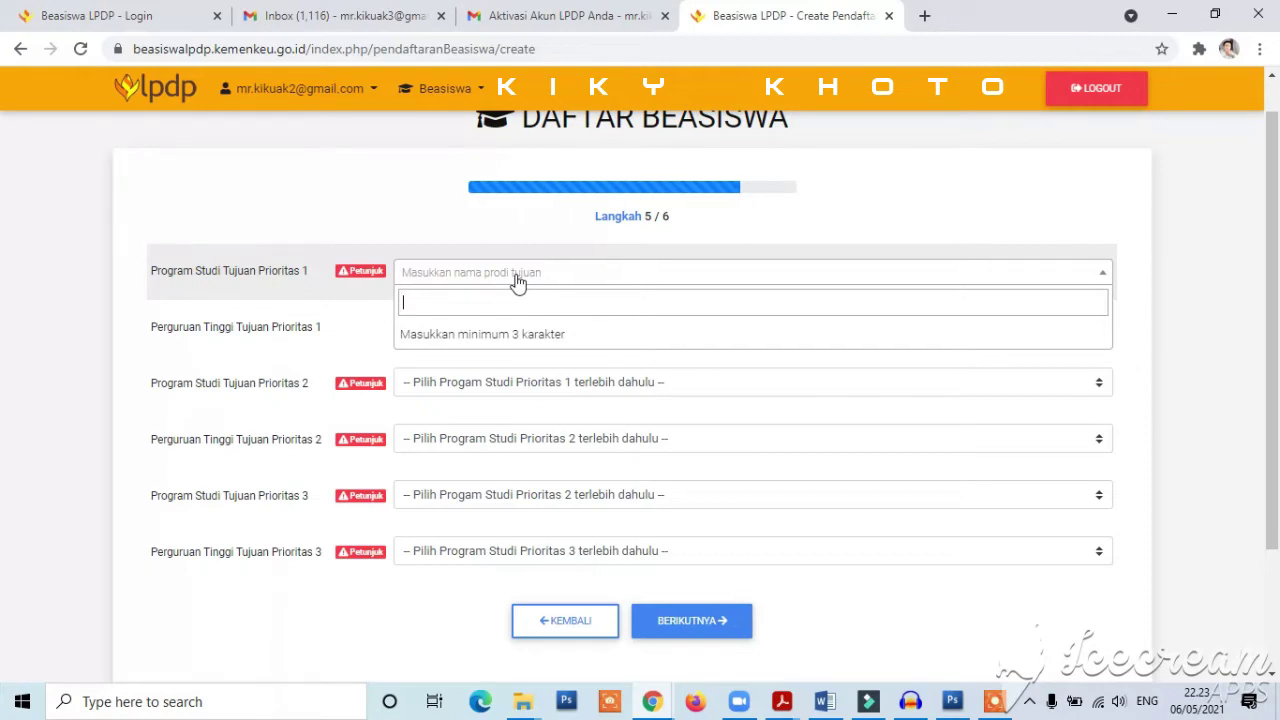
- Set first priority to Ilmu Hukum at Universitas Indonesia
type("politik")
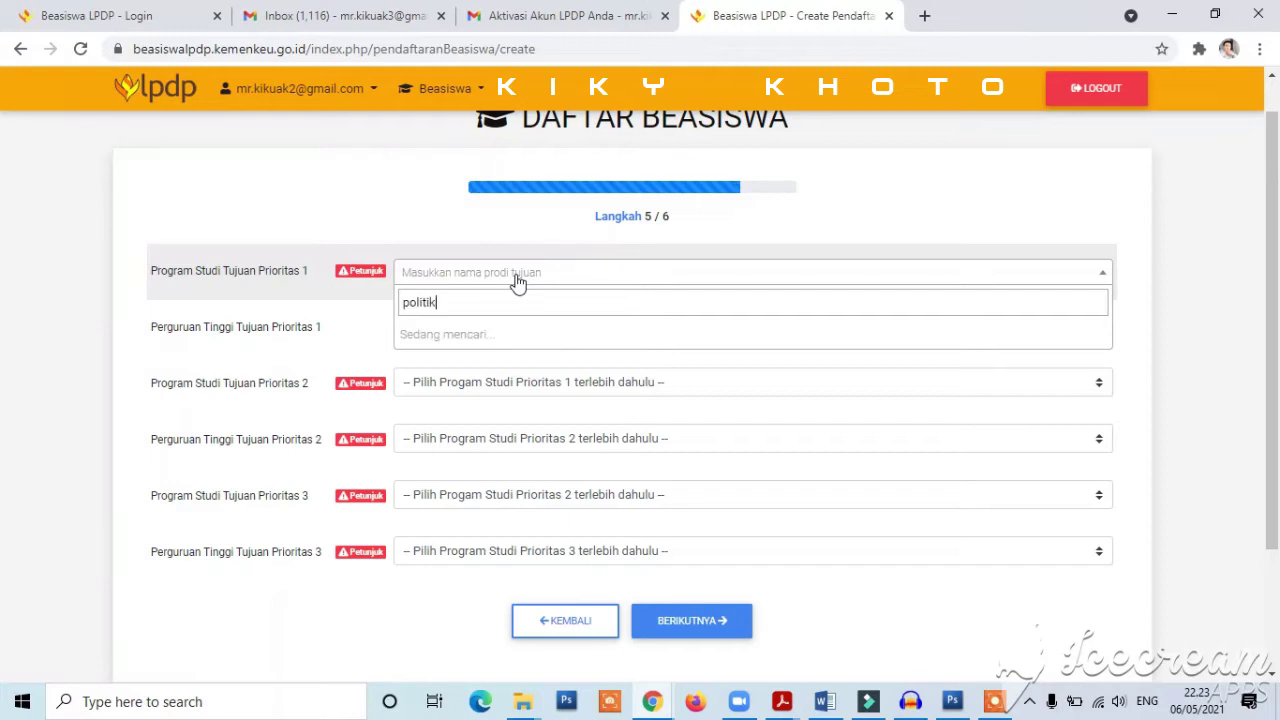
key("BackSpace")
key("BackSpace")
key("BackSpace")
key("BackSpace")
key("BackSpace")
key("BackSpace")
key("BackSpace")
type("hukum")
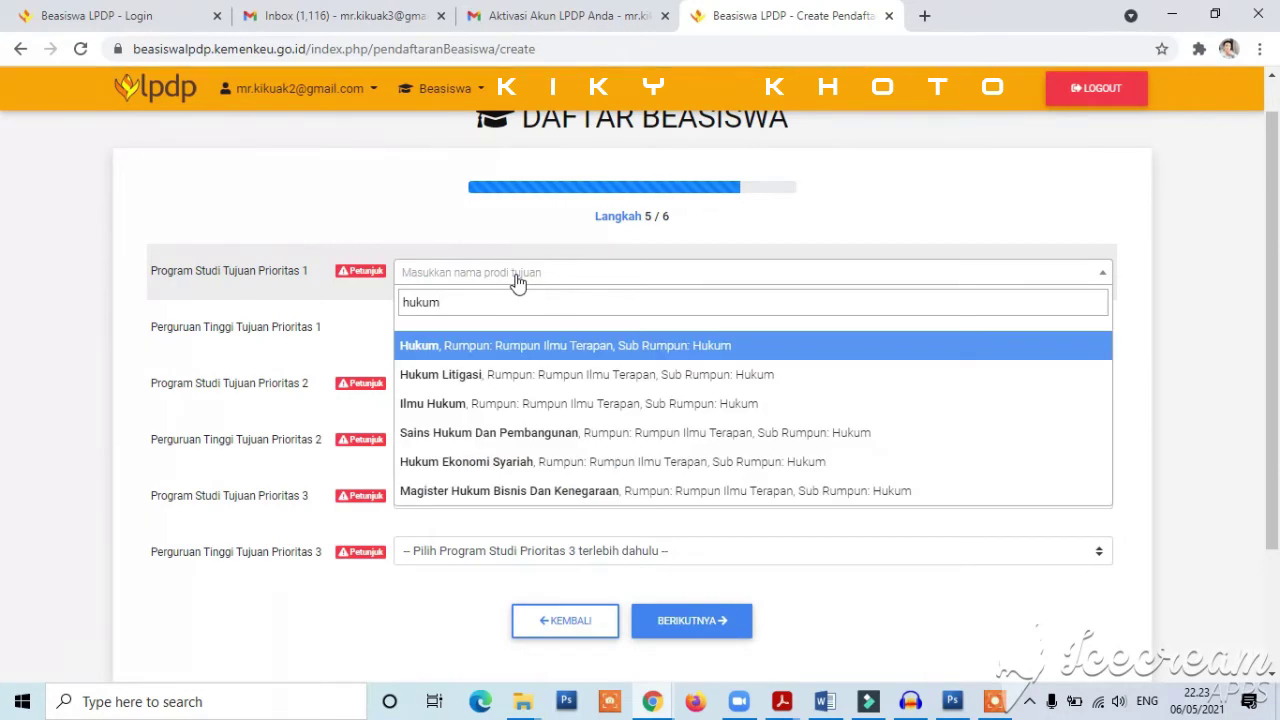
left_click(510, 400)
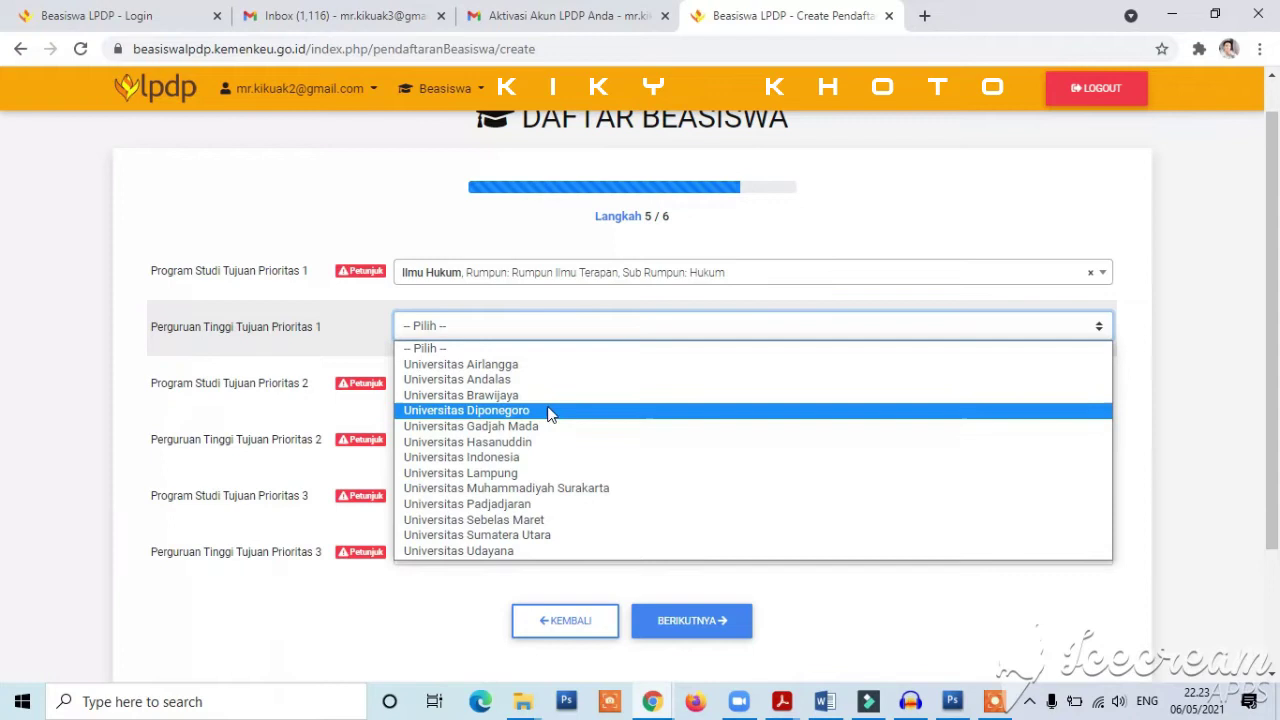
left_click(573, 463)
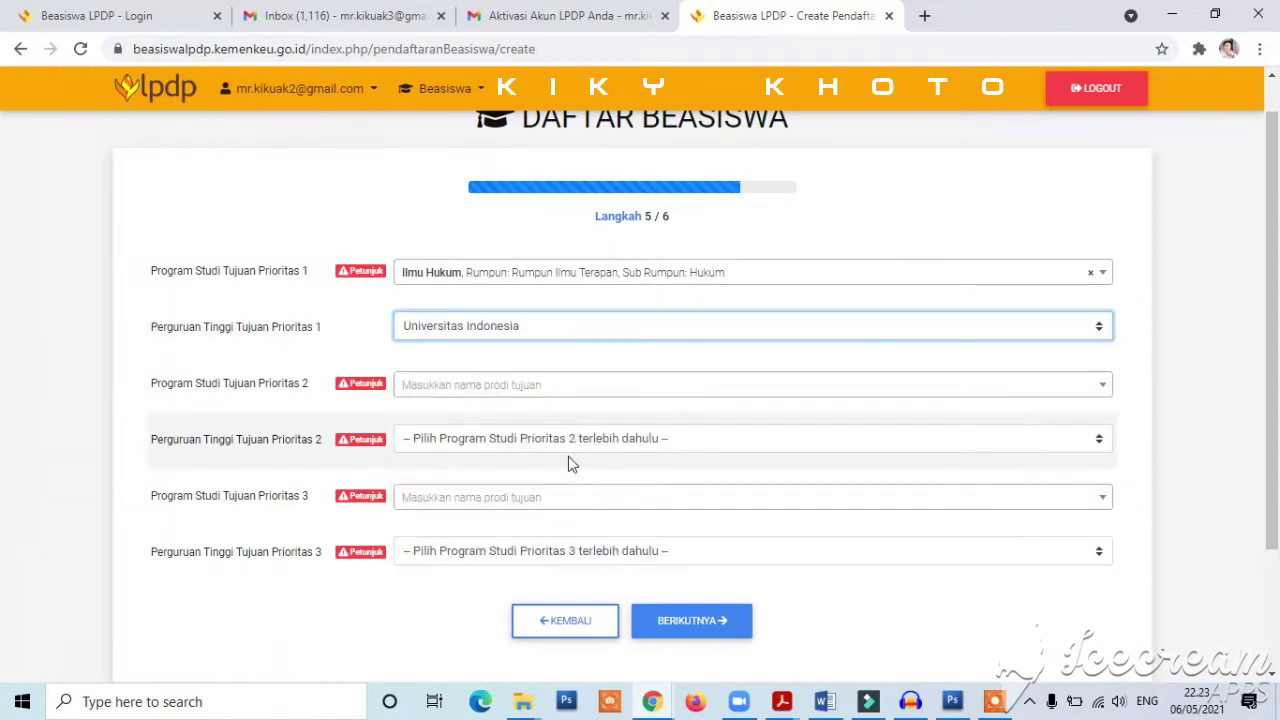
- Set second priority to Hukum Litigasi at Universitas Gadjah Mada
left_click(511, 392)
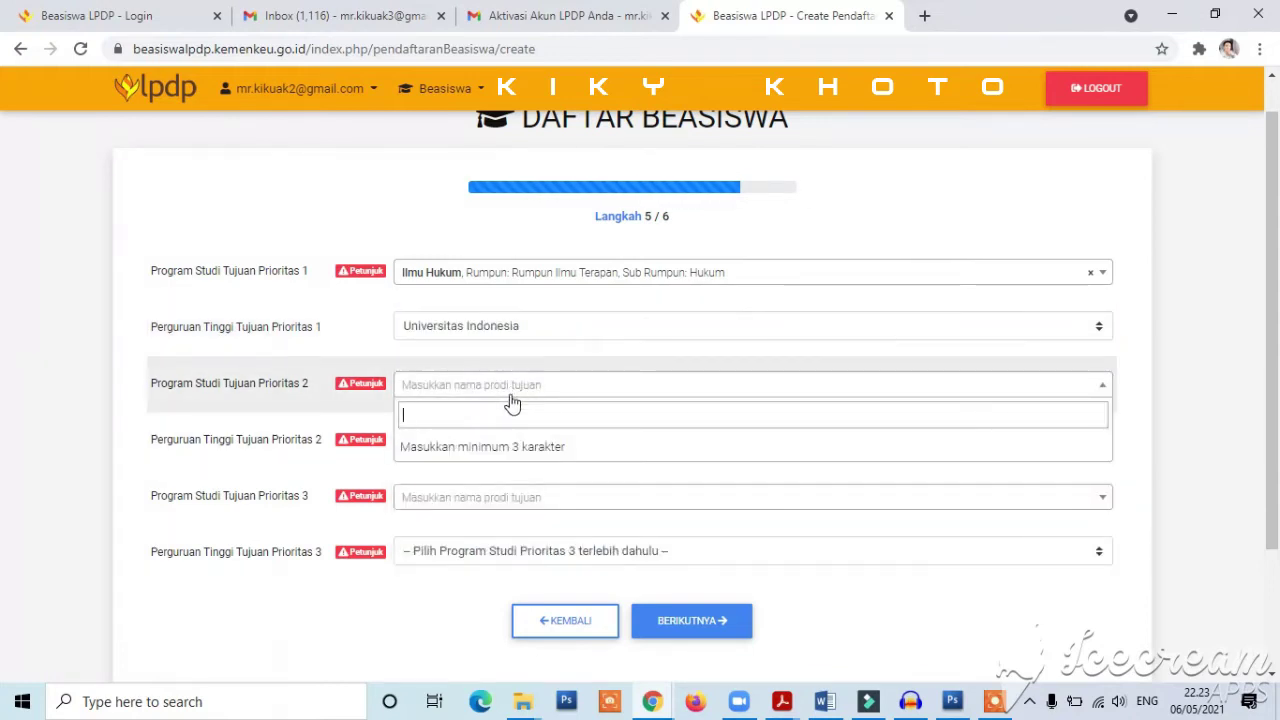
type("hukum")
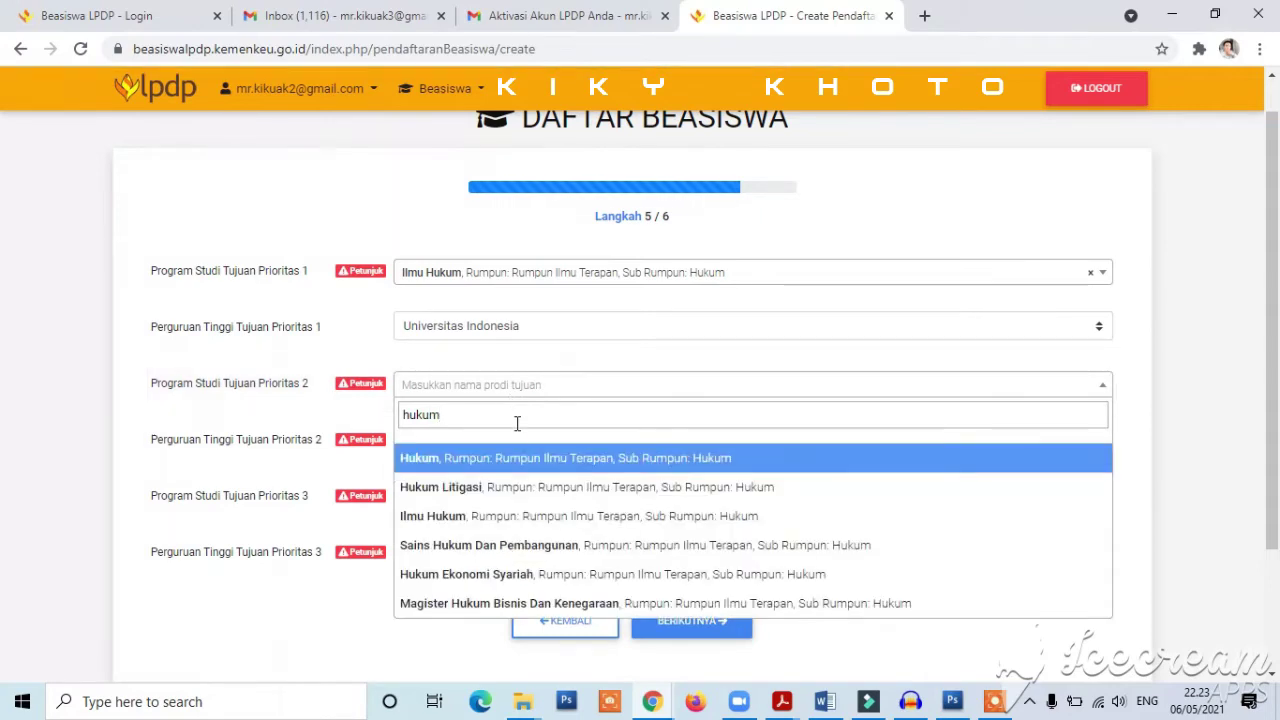
left_click(436, 478)
left_click(481, 437)
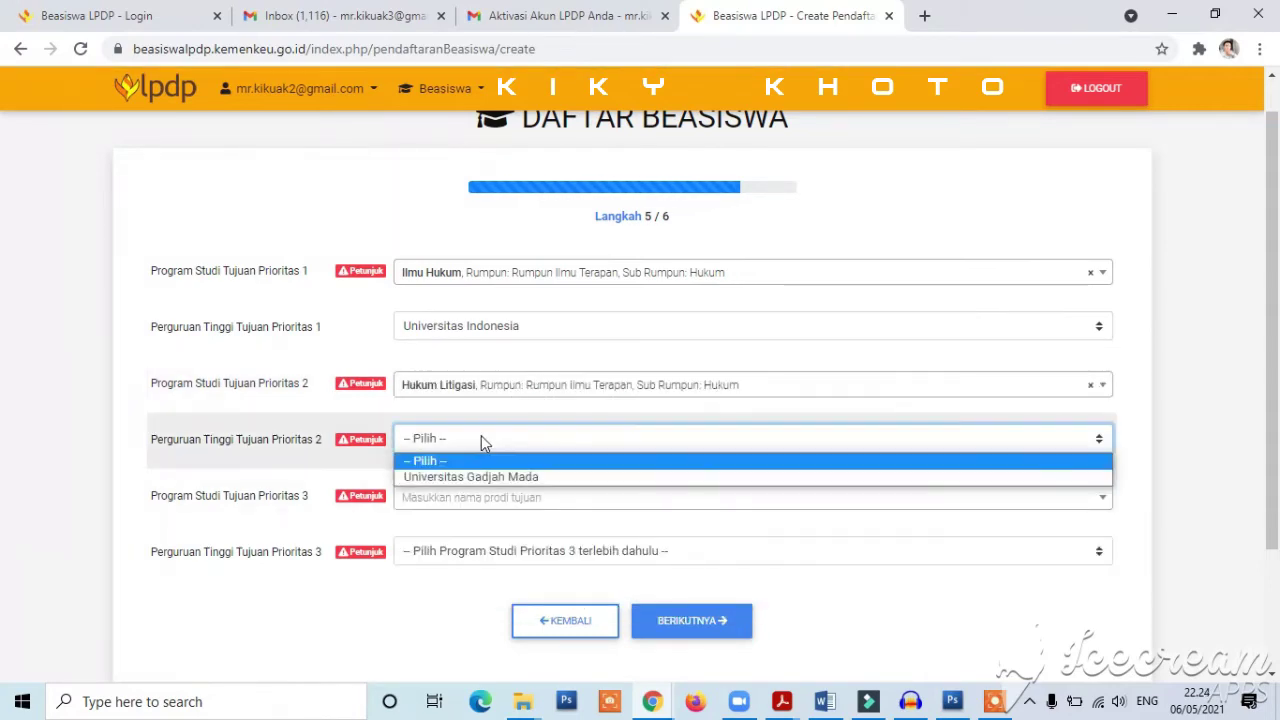
left_click(470, 476)
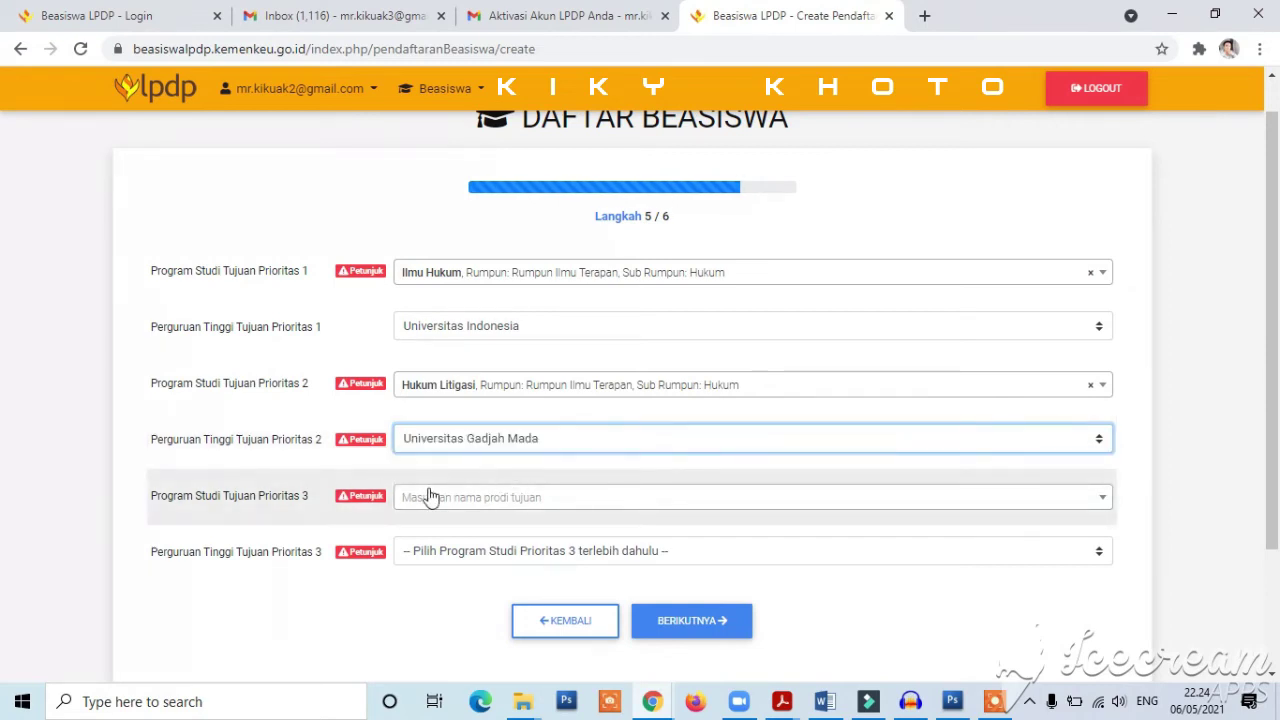
- Set third priority to Hukum Ekonomi Syariah at UIN Syarif Hidayatullah
left_click(476, 502)
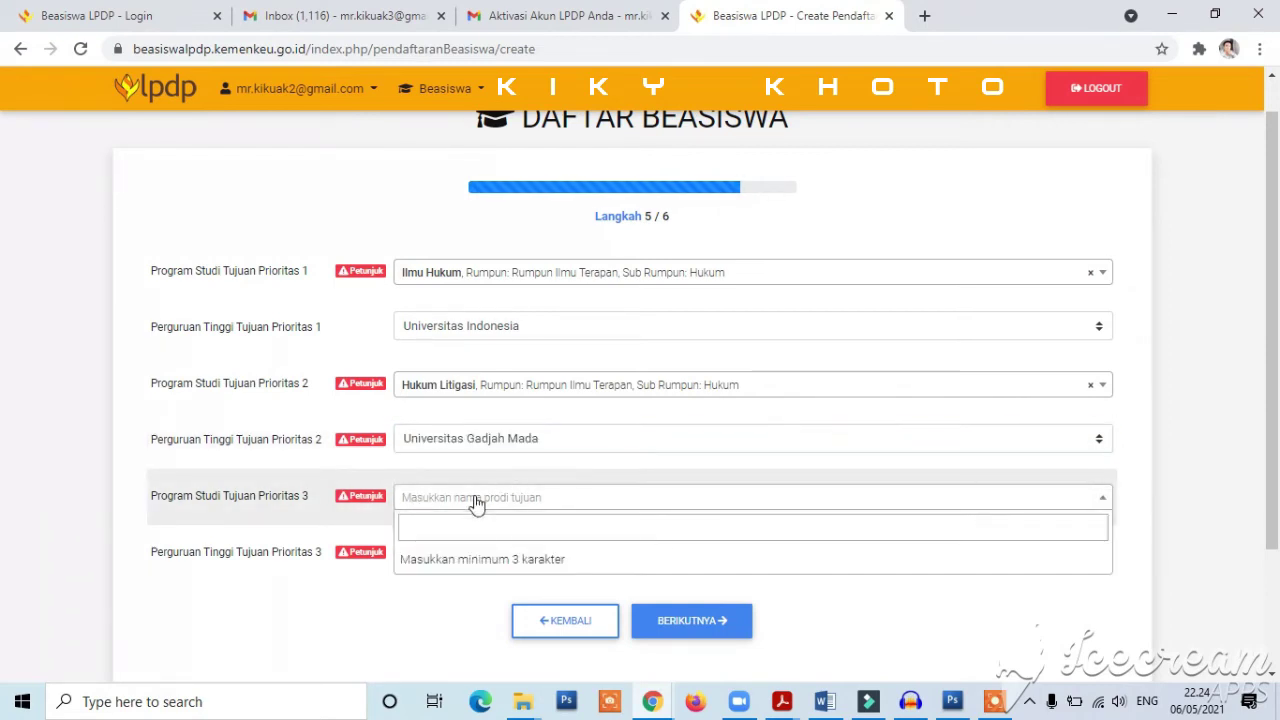
type("hukum")
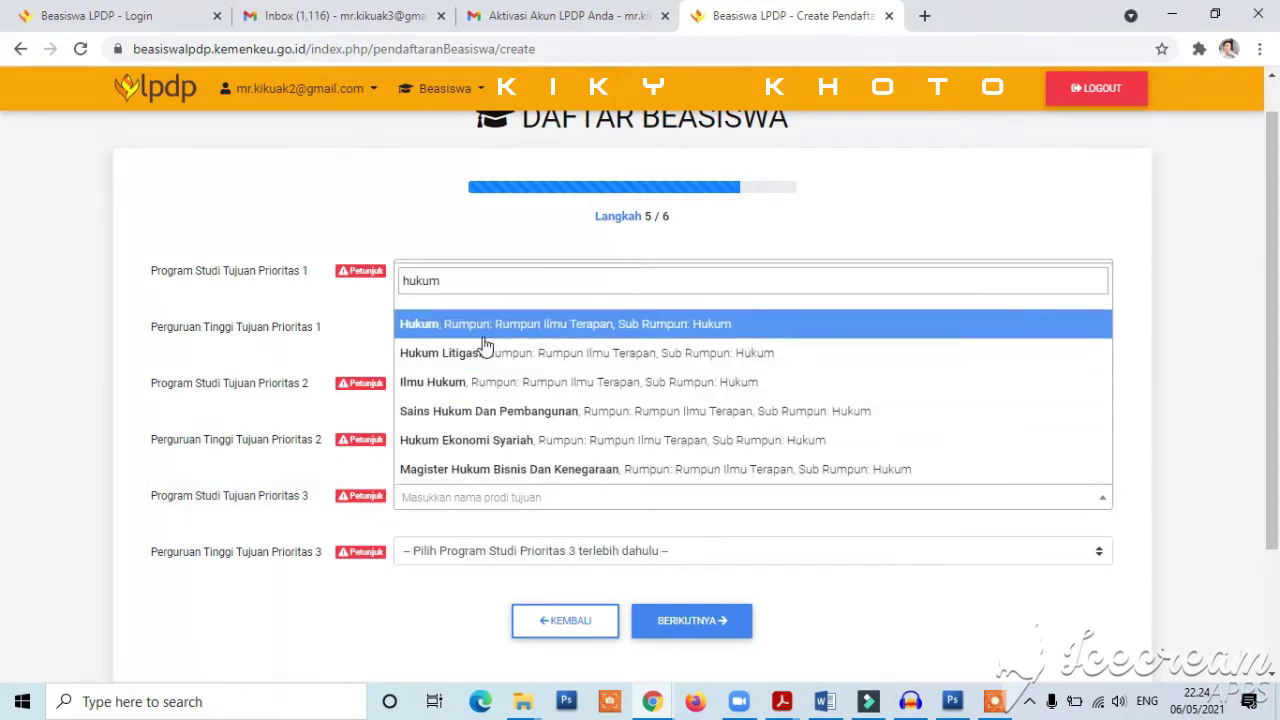
left_click(494, 445)
left_click(540, 550)
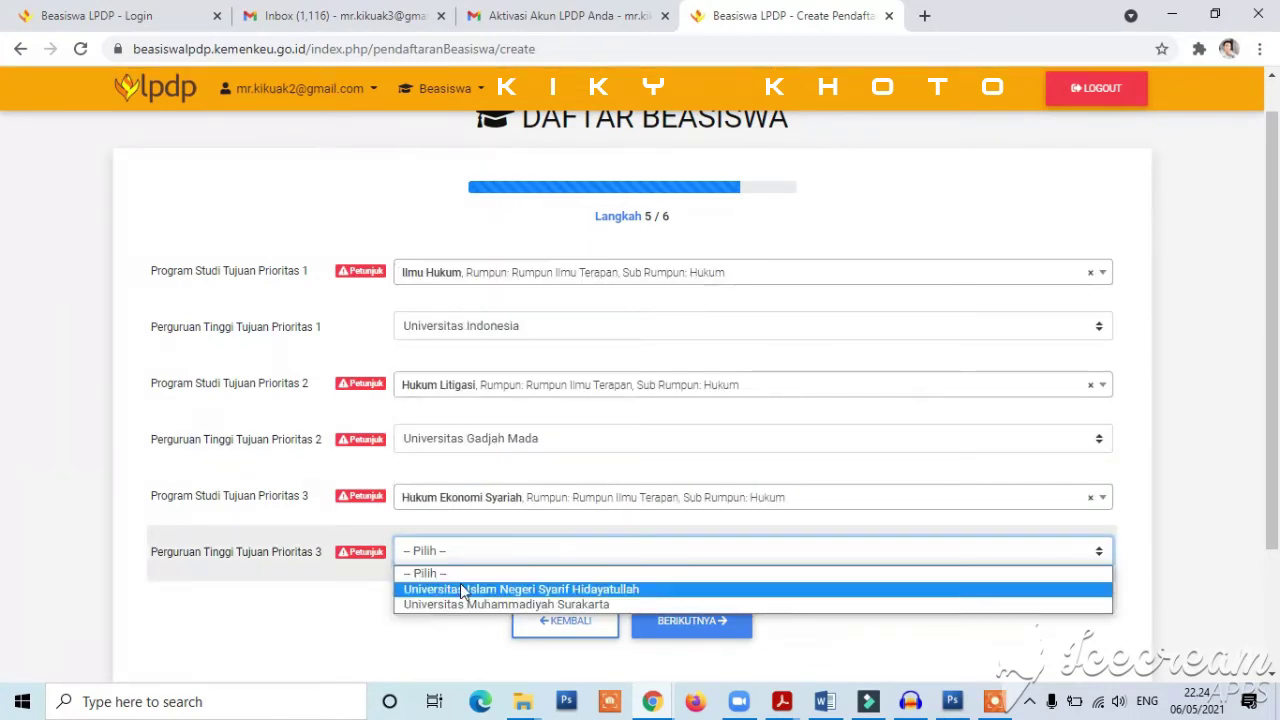
left_click(462, 590)
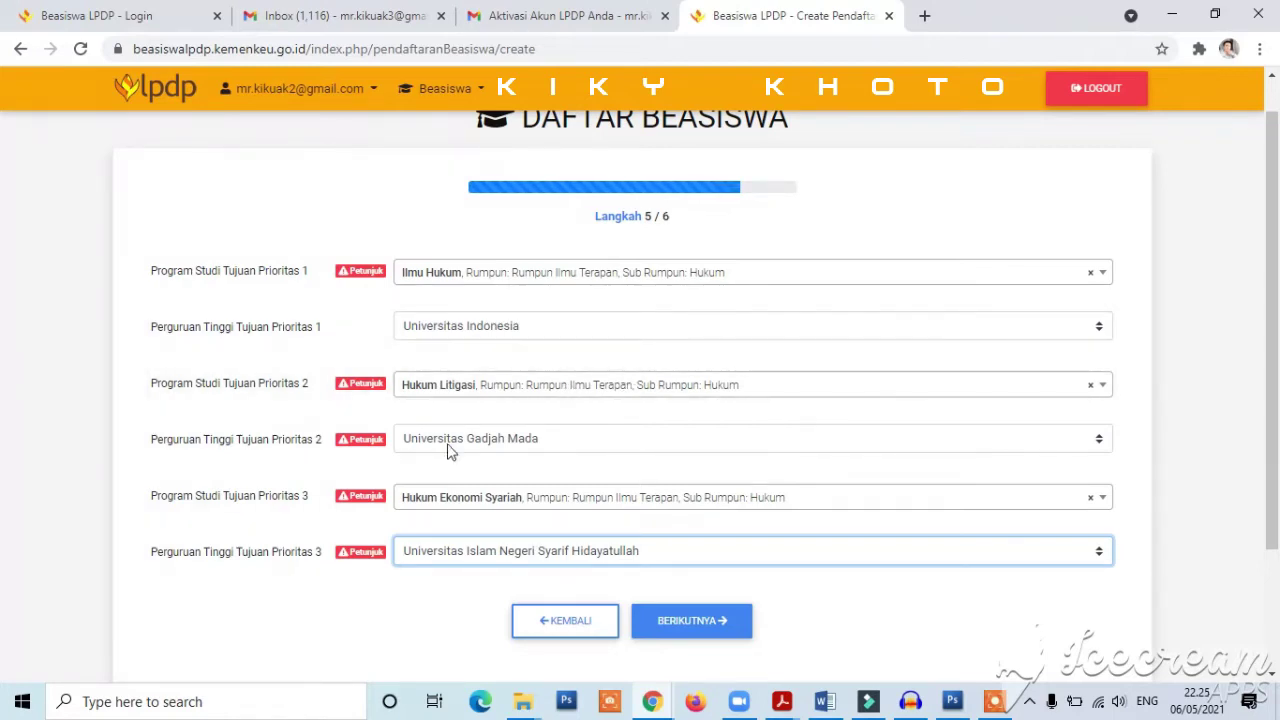
- On step 6, choose Sesuai Ketentuan LPDP, keep Tidak for other scholarships, and submit with DAFTAR
left_click(701, 630)
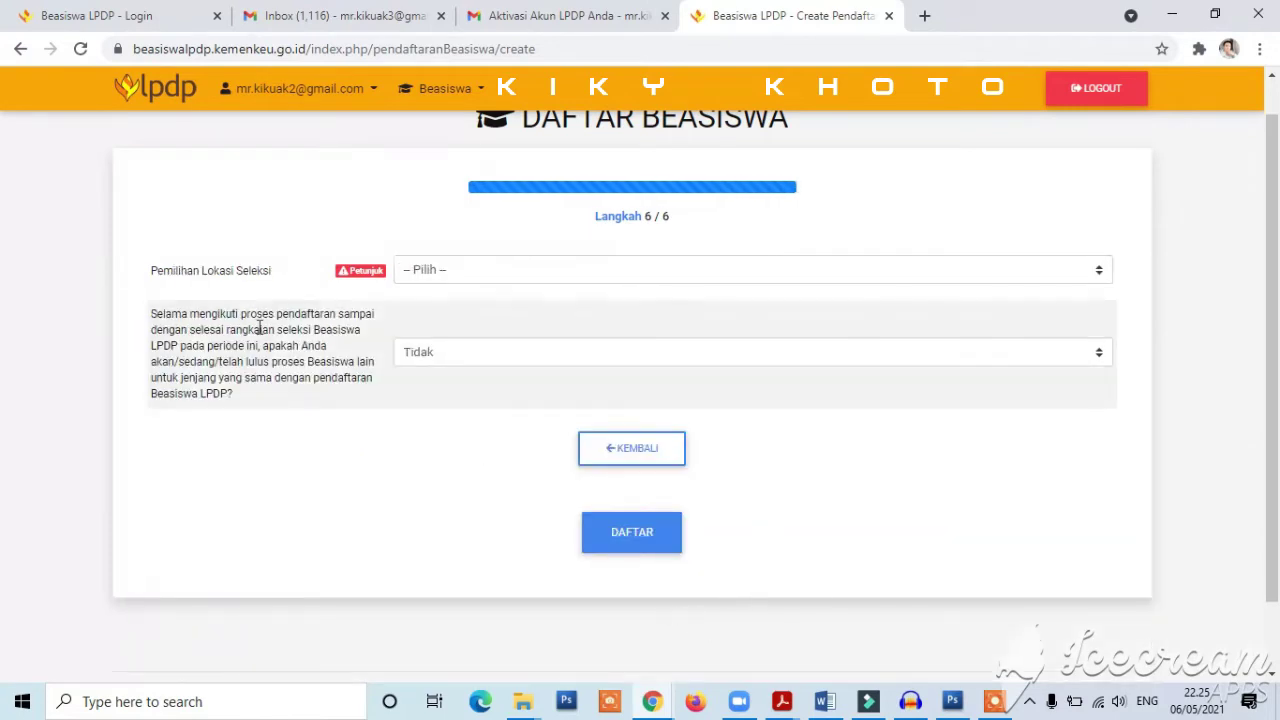
left_click(496, 272)
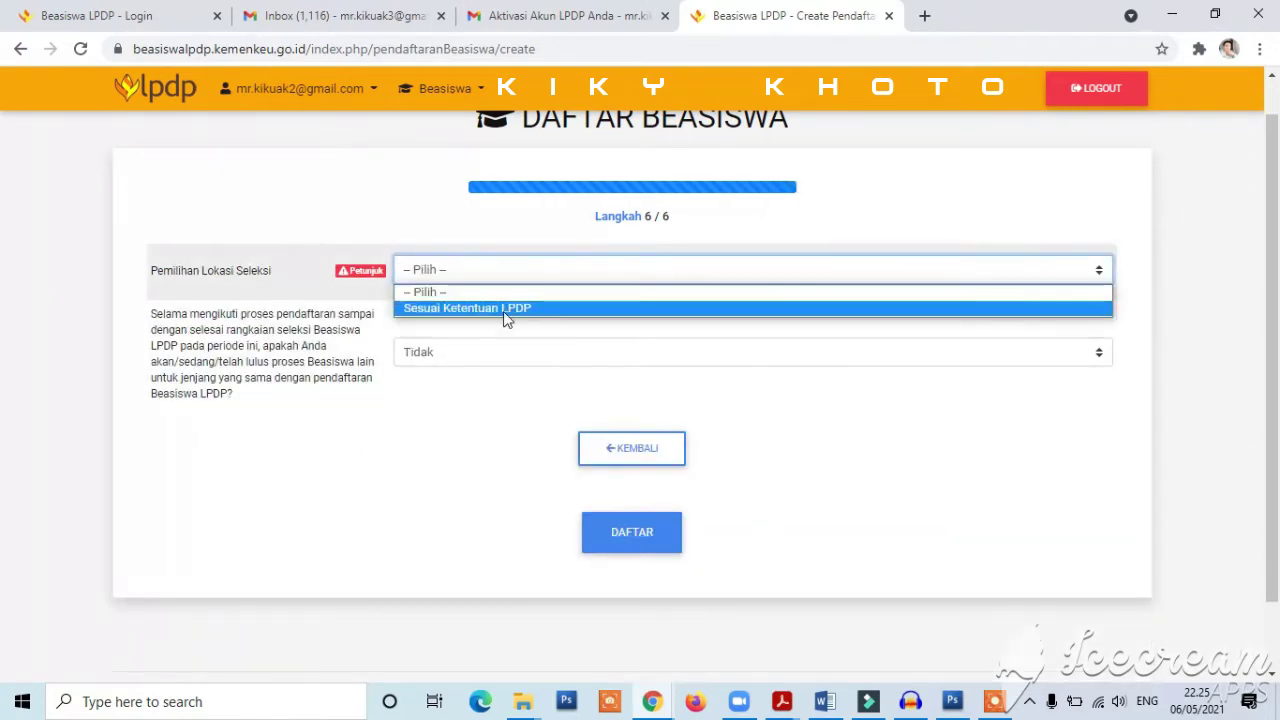
left_click(506, 309)
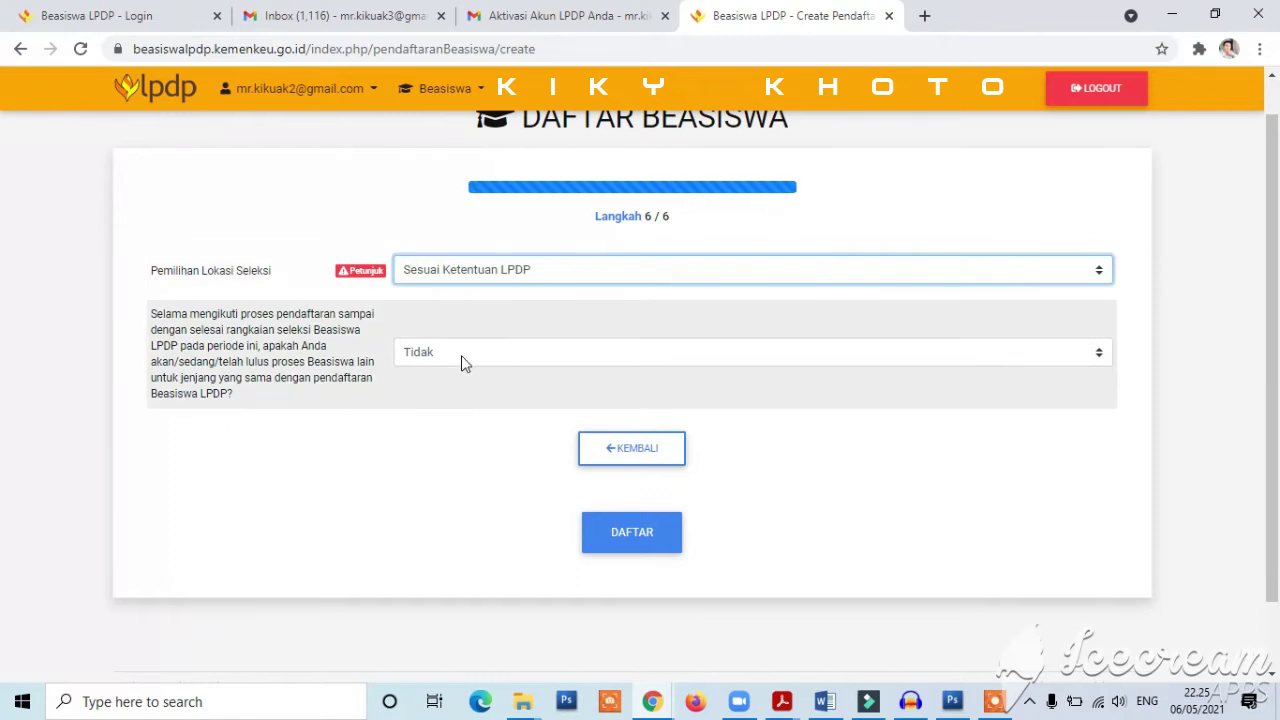
left_click(463, 356)
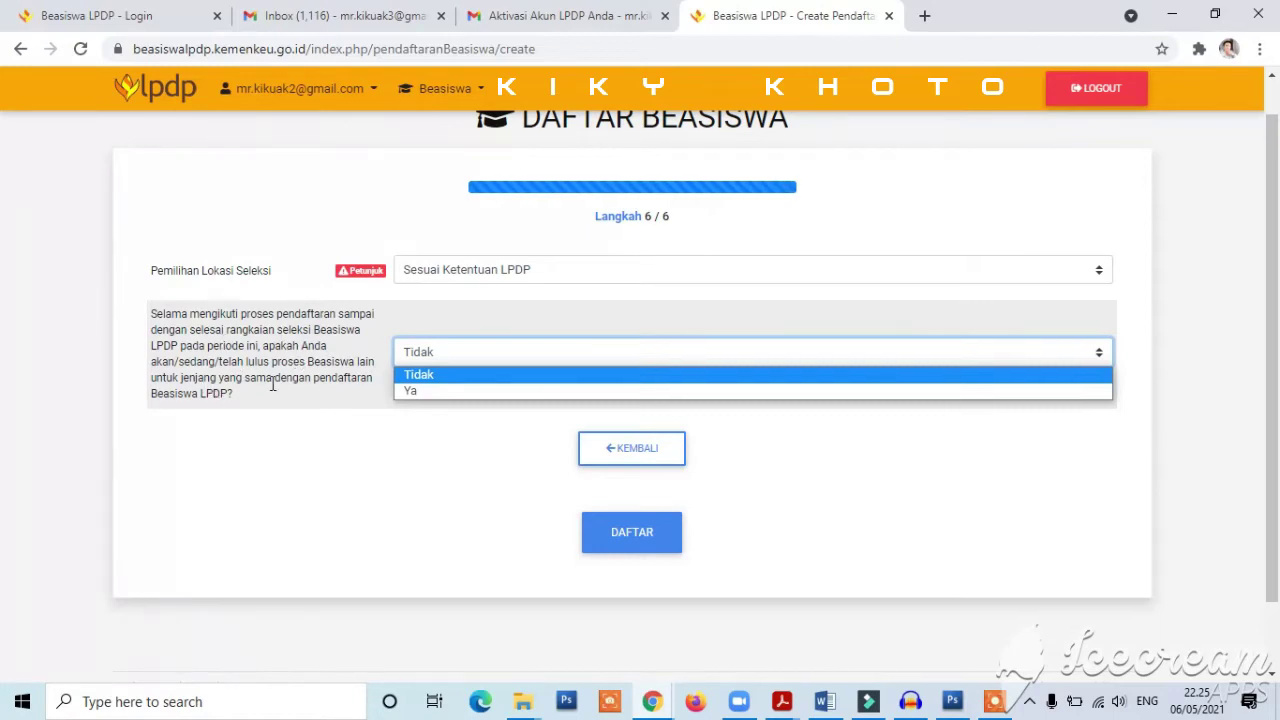
left_click(436, 382)
left_click(422, 360)
left_click(422, 358)
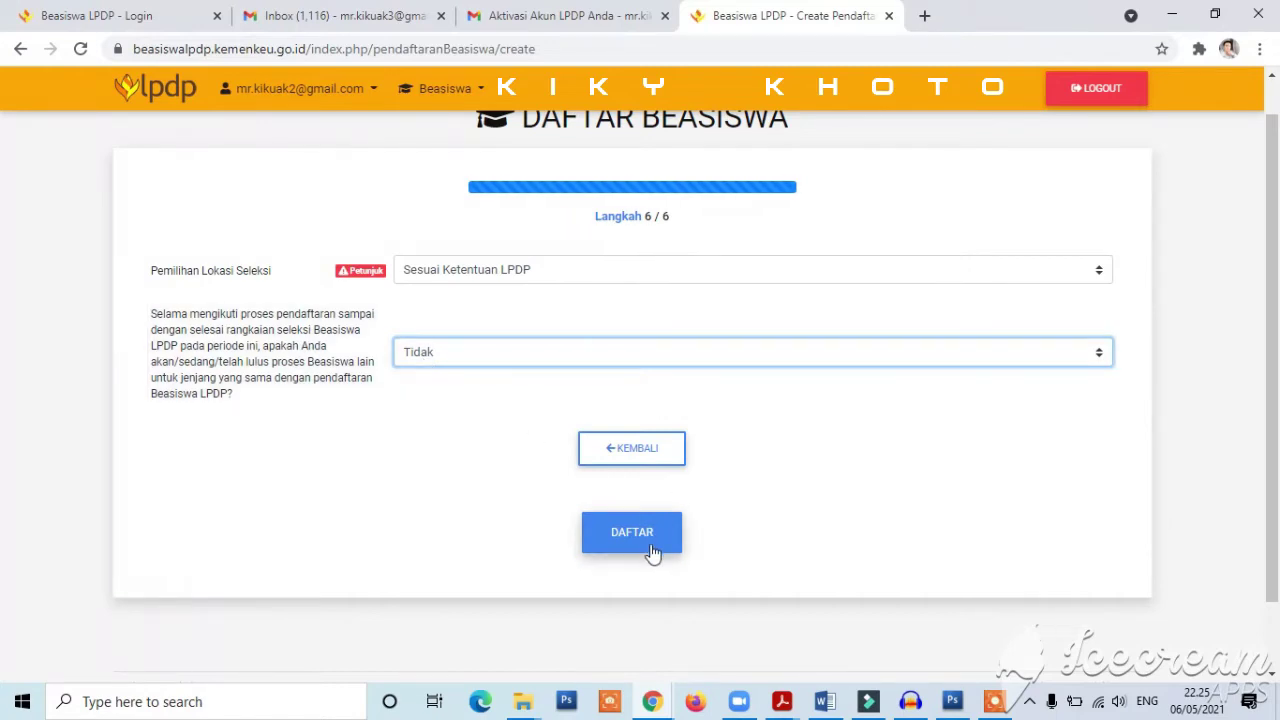
left_click(660, 540)
left_click(662, 543)
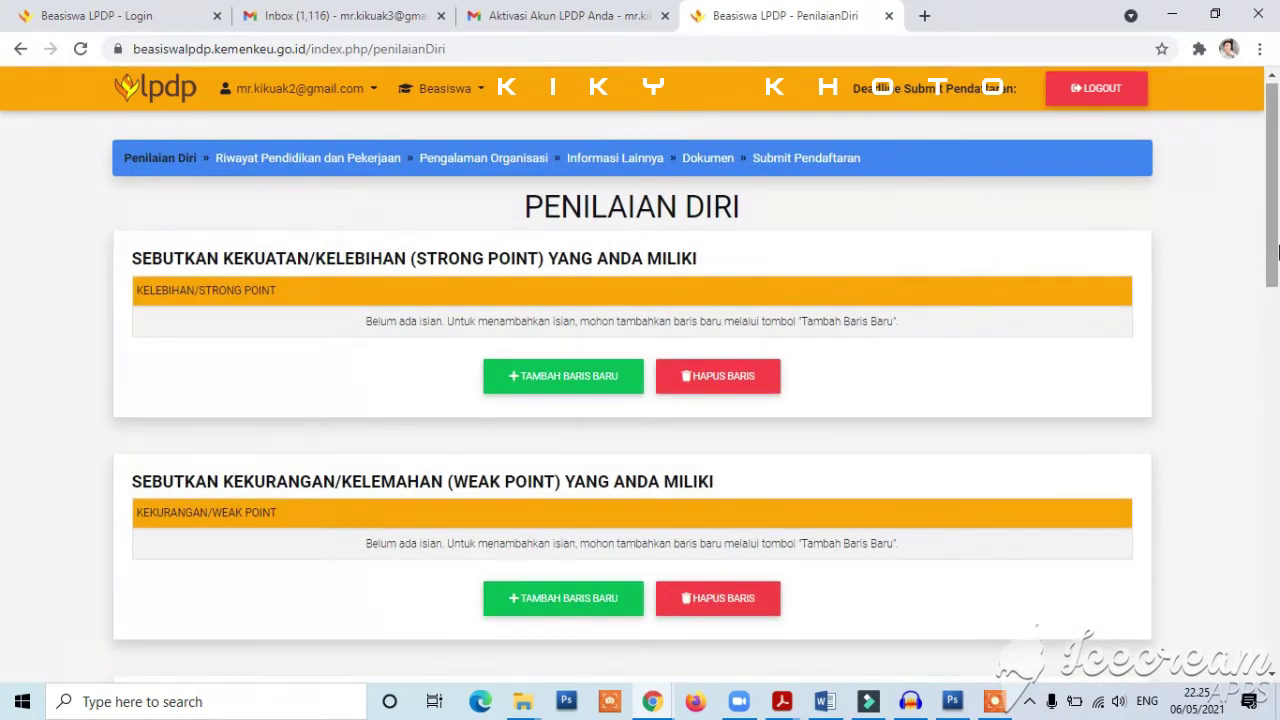
- Add a new Kelebihan/Strong Point row and clear the test text so it stays blank
mouse_move(1277, 253)
left_mouse_down()
mouse_move(1277, 478)
mouse_move(1277, 241)
mouse_move(1277, 645)
mouse_move(1277, 232)
left_mouse_up()
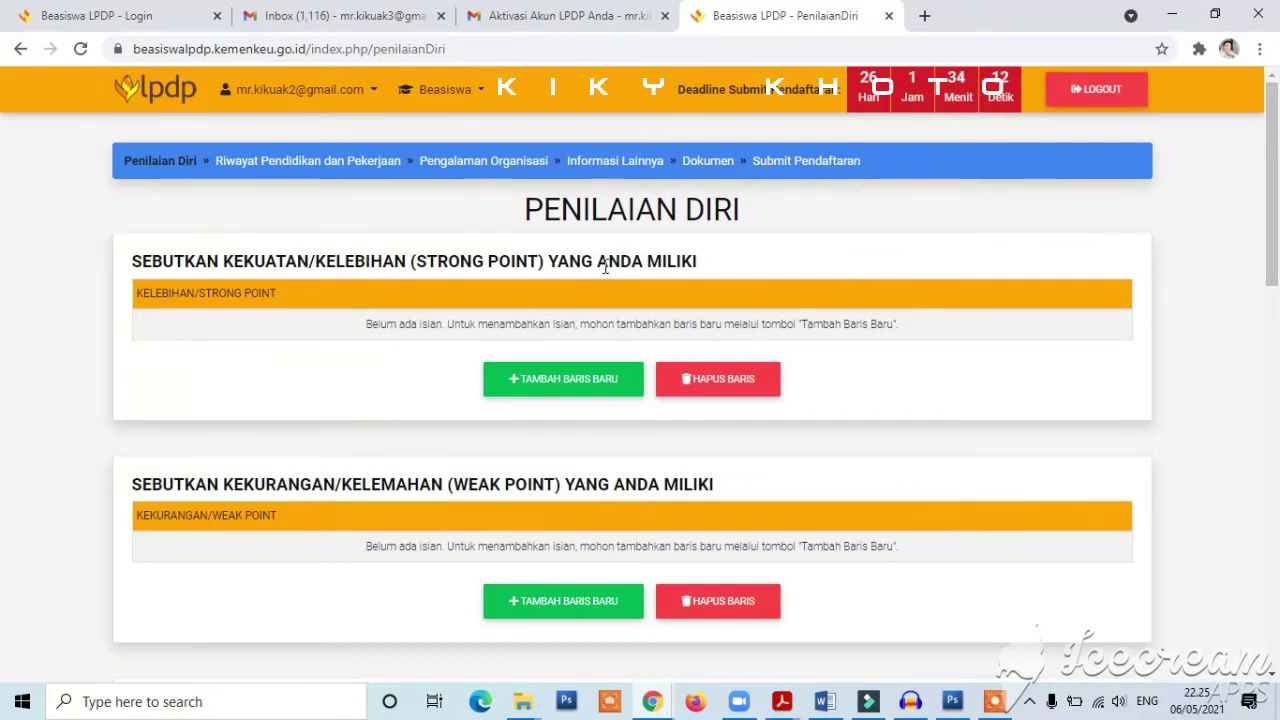
left_click(591, 388)
left_click(294, 326)
type("msnjdlsjsms")
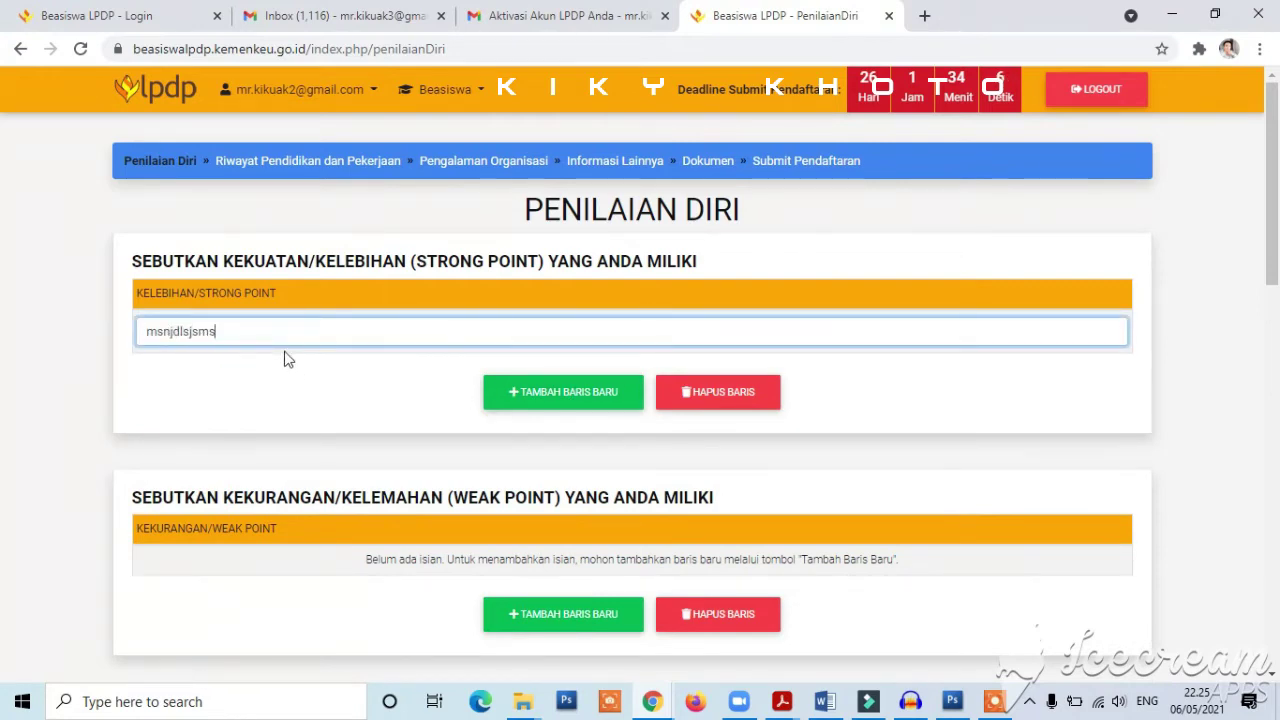
key("ctrl+a")
key("BackSpace")
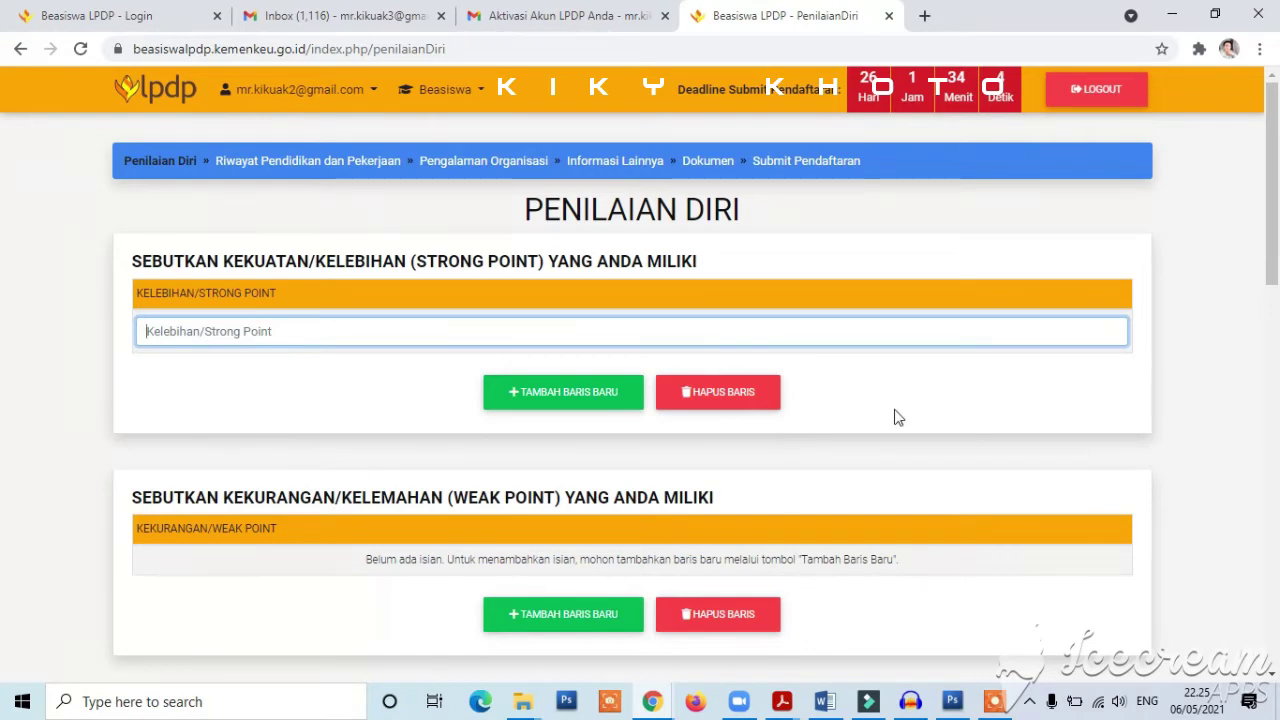
left_click_drag(1277, 212, 1277, 270)
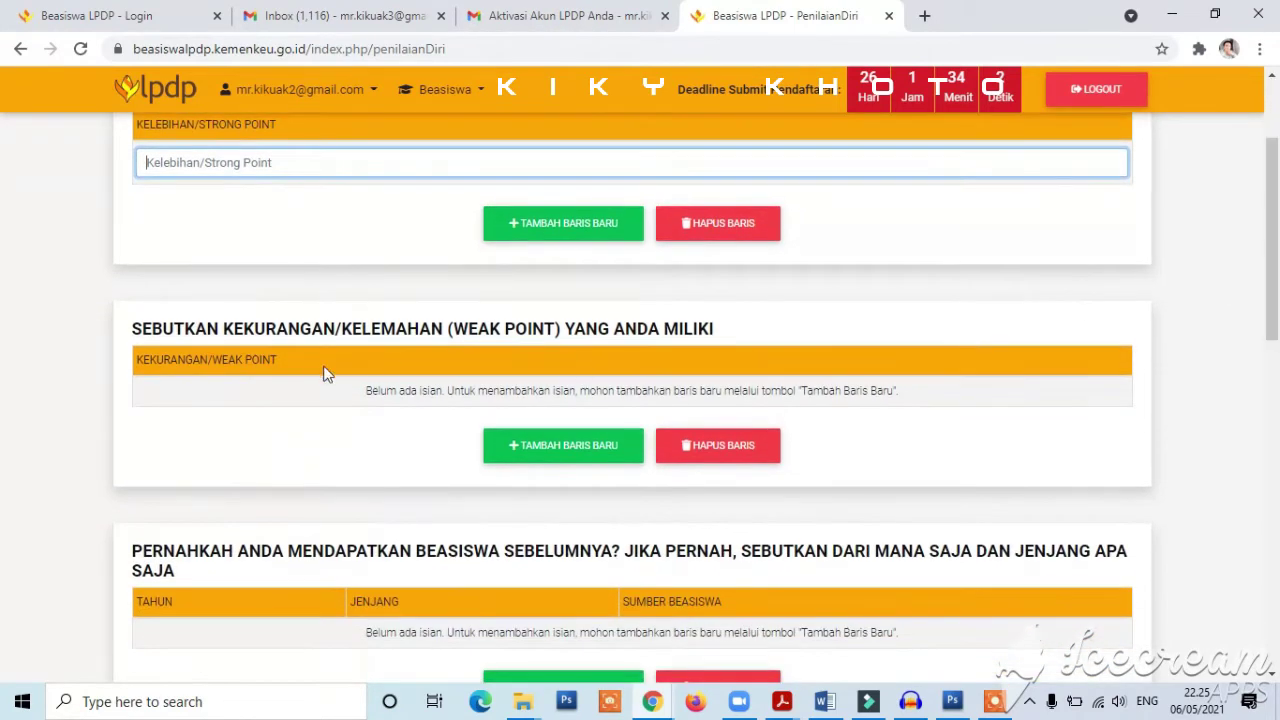
left_click_drag(1277, 348, 1277, 275)
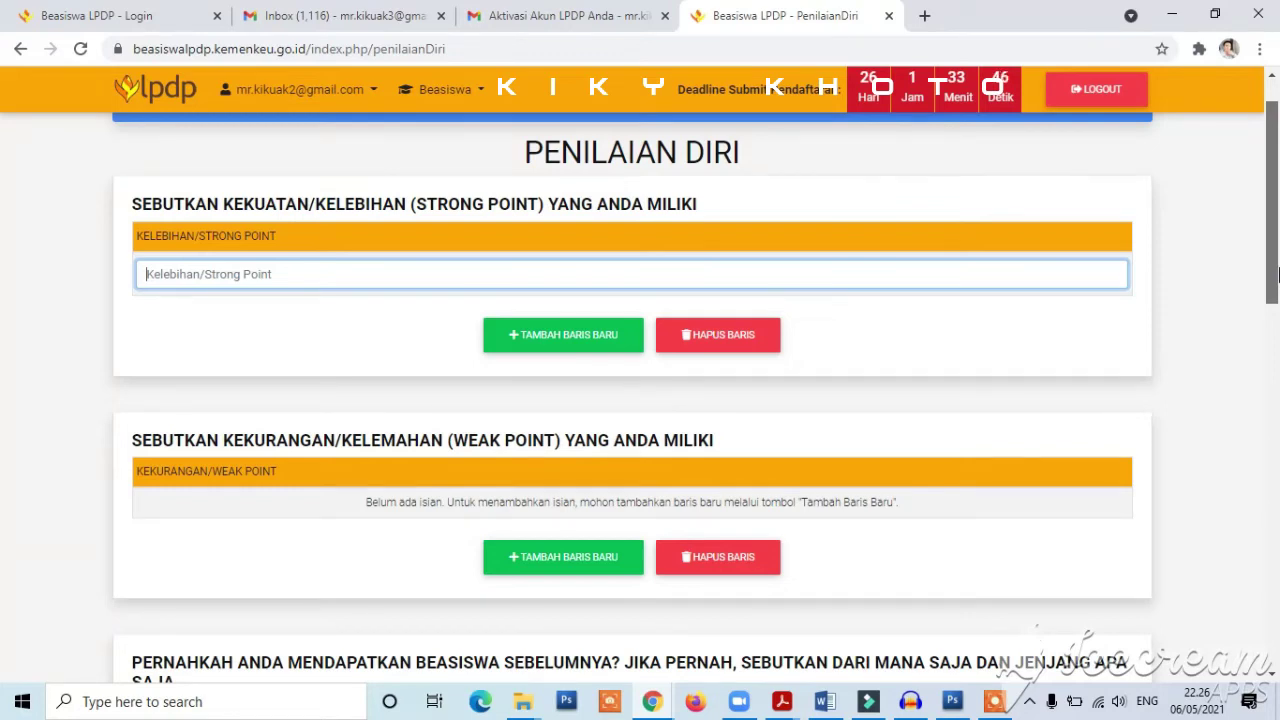
- Add a blank row to the previous scholarships table
left_click(994, 701)
left_click(1272, 273)
left_click(1186, 638)
left_click_drag(1276, 264, 1277, 270)
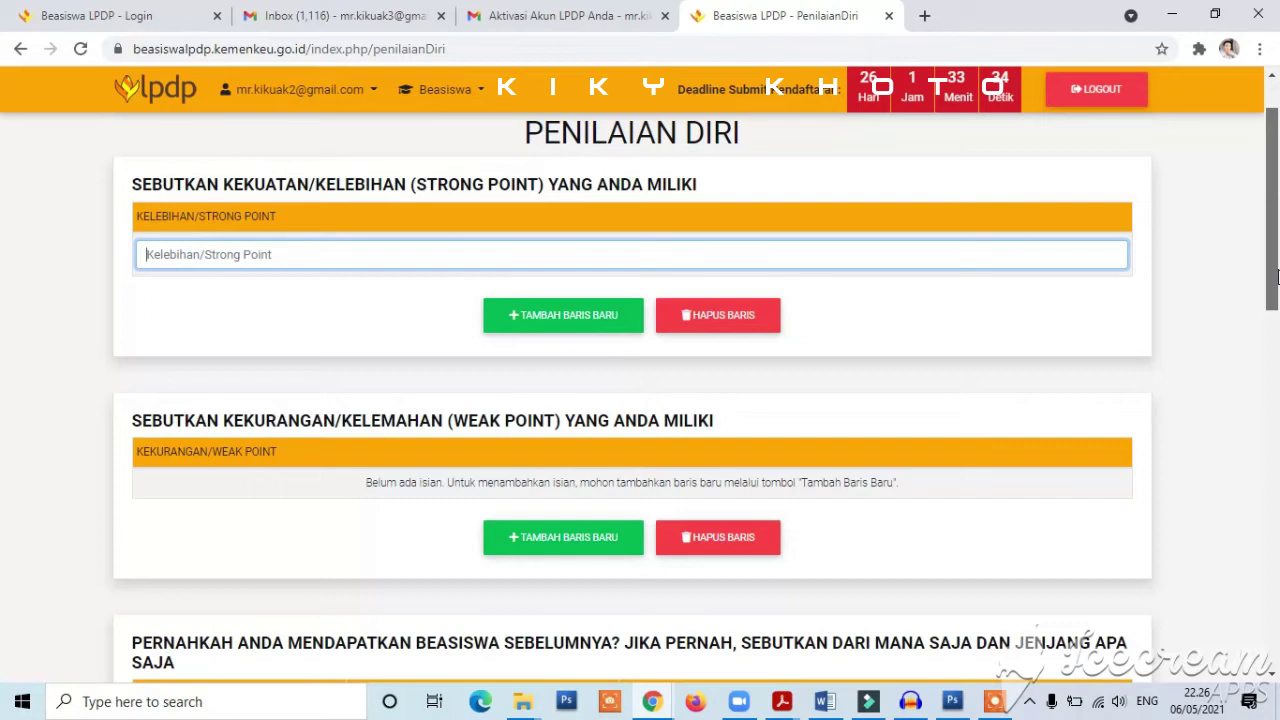
left_click_drag(1276, 276, 1276, 358)
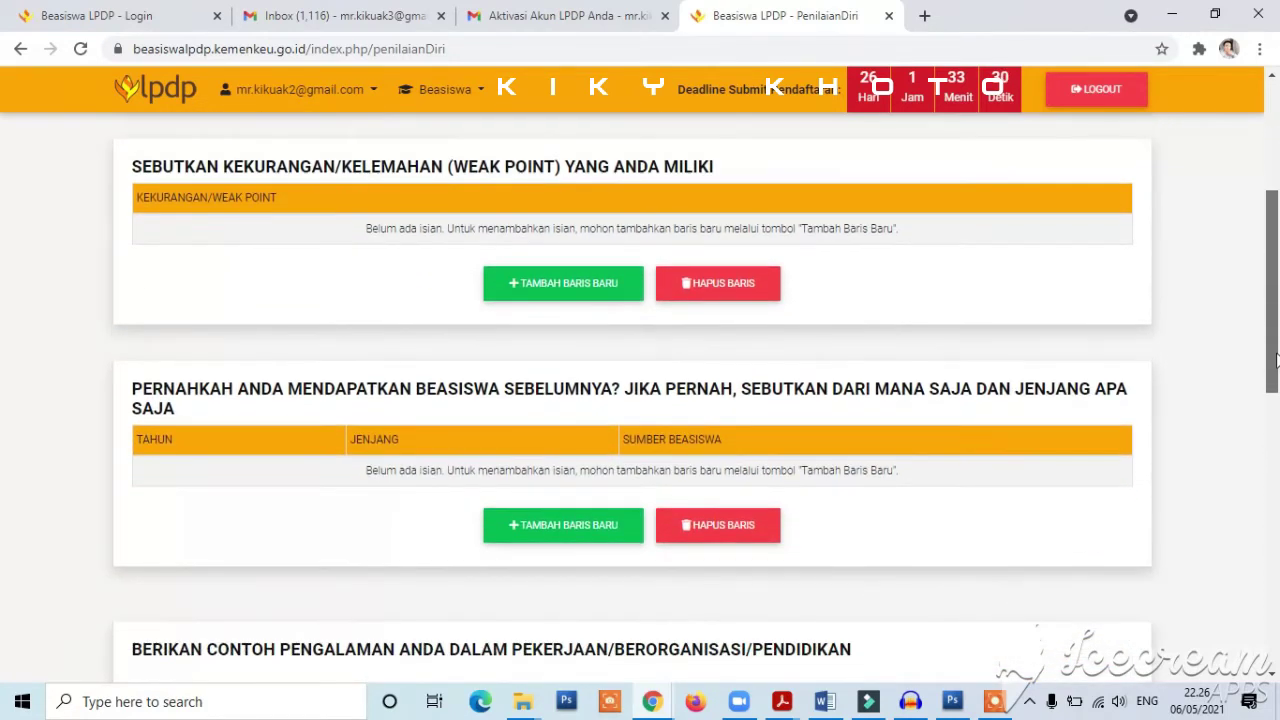
left_click_drag(1276, 358, 1276, 394)
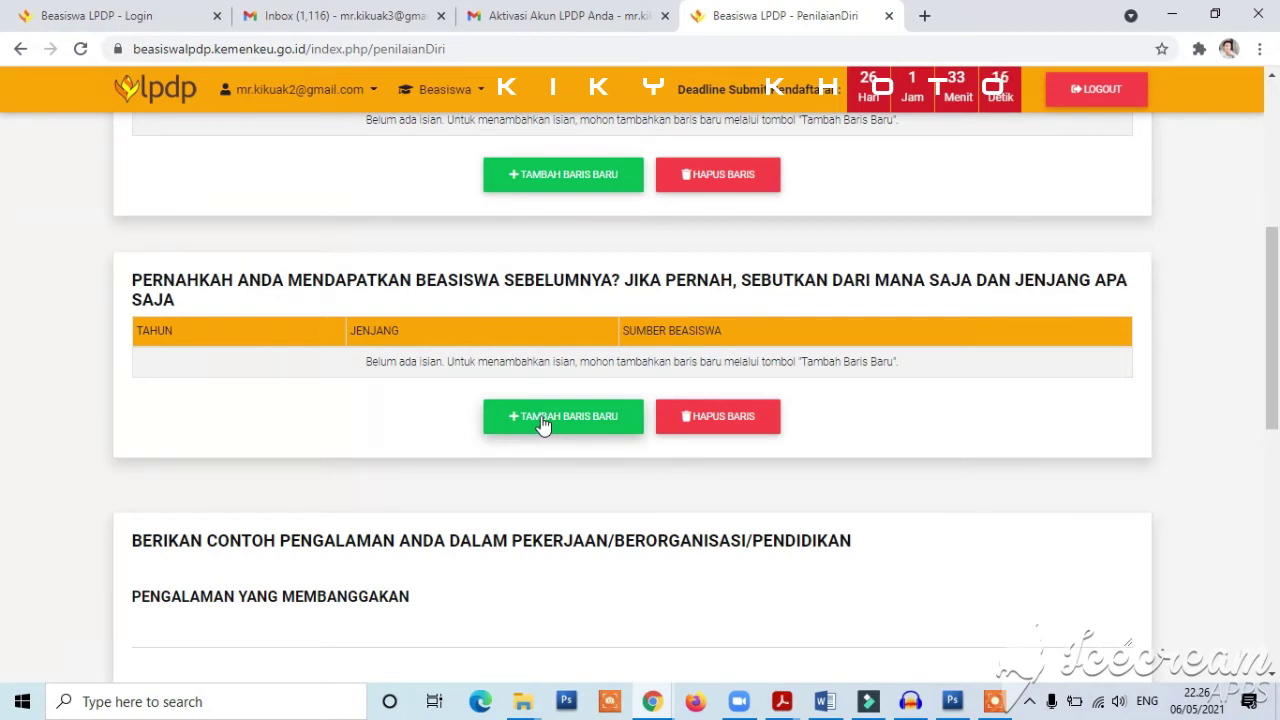
left_click(543, 418)
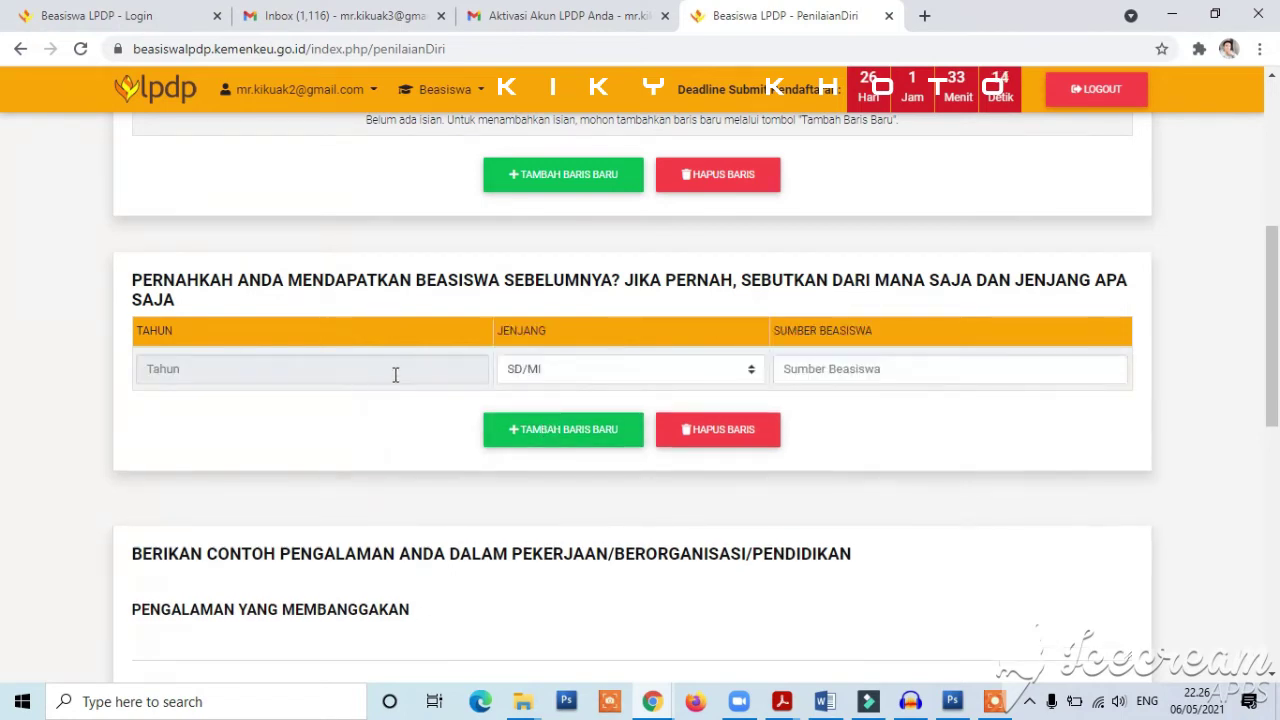
left_click_drag(1274, 352, 1277, 454)
- Step through the experience answers, leaving them empty, then go to Riwayat Pendidikan dan Pekerjaan
left_click(362, 338)
left_click(363, 418)
left_click_drag(1277, 428, 1277, 527)
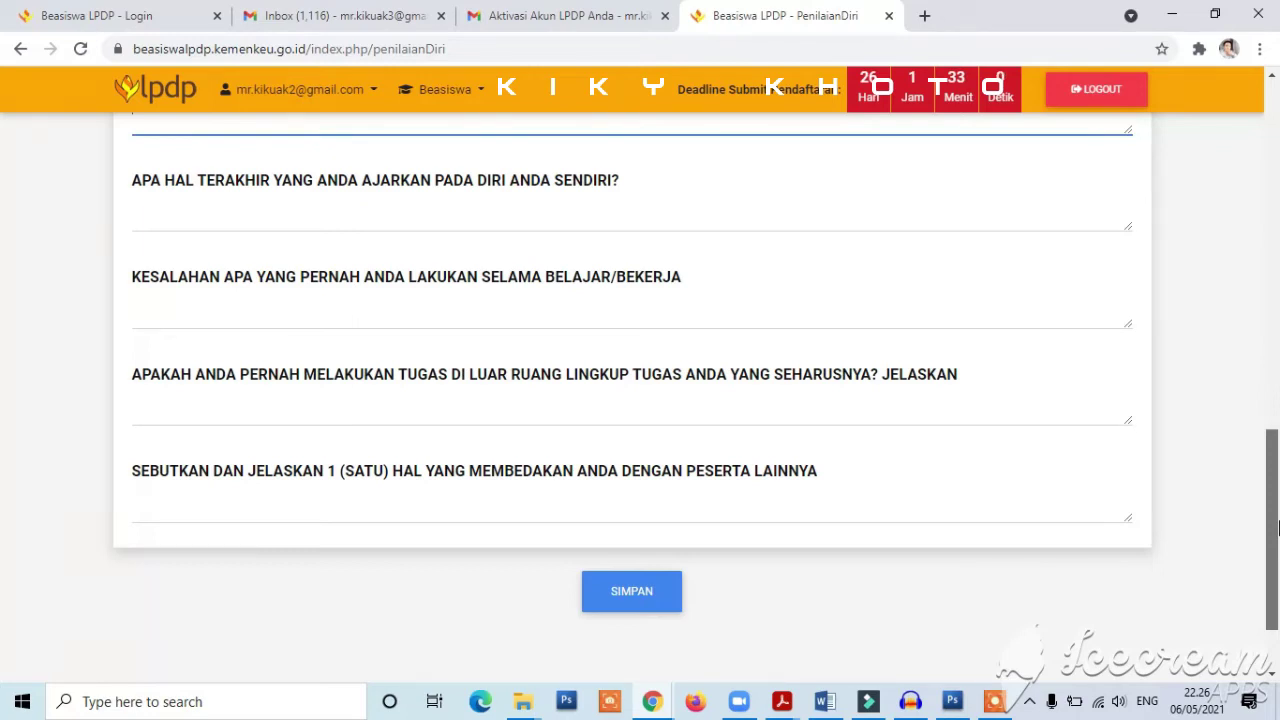
left_click(658, 307)
left_click(640, 221)
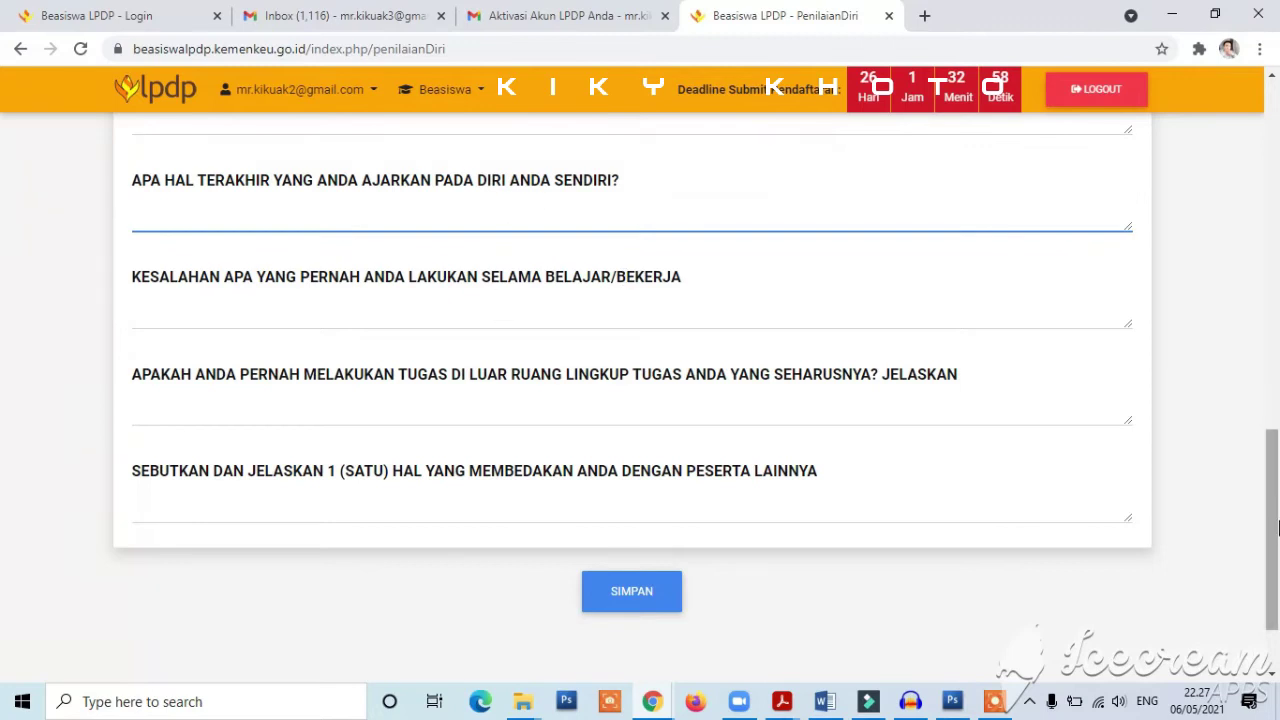
scroll(192, 193, "up", 10)
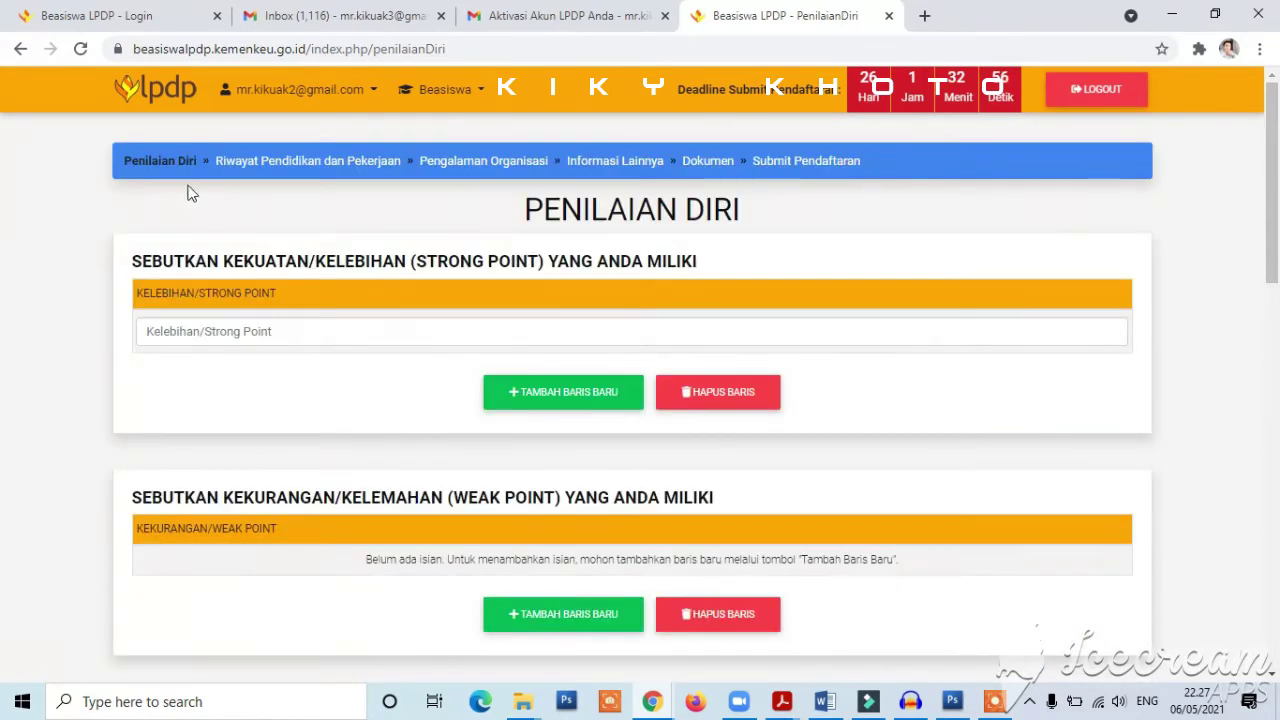
left_click(285, 163)
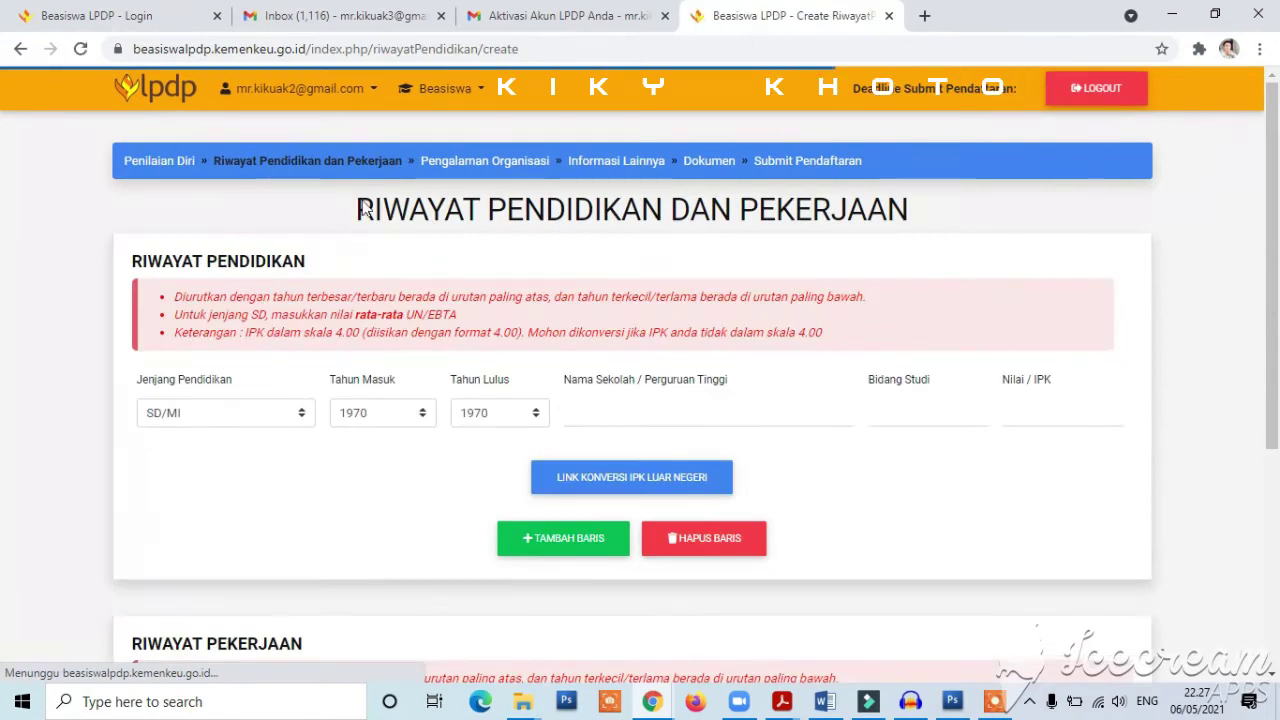
- Fill three education history rows: S1, SMA/SMK/MA and SMP/MTS
left_click_drag(1277, 239, 1277, 266)
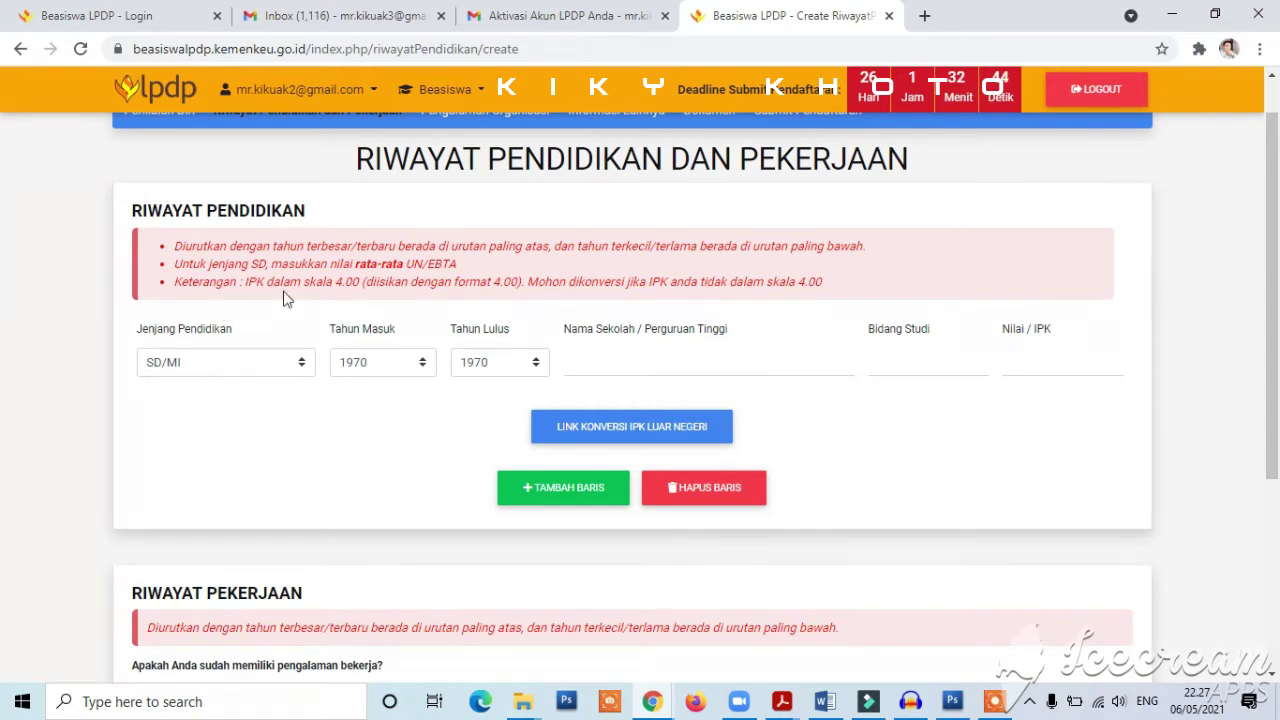
left_click(230, 370)
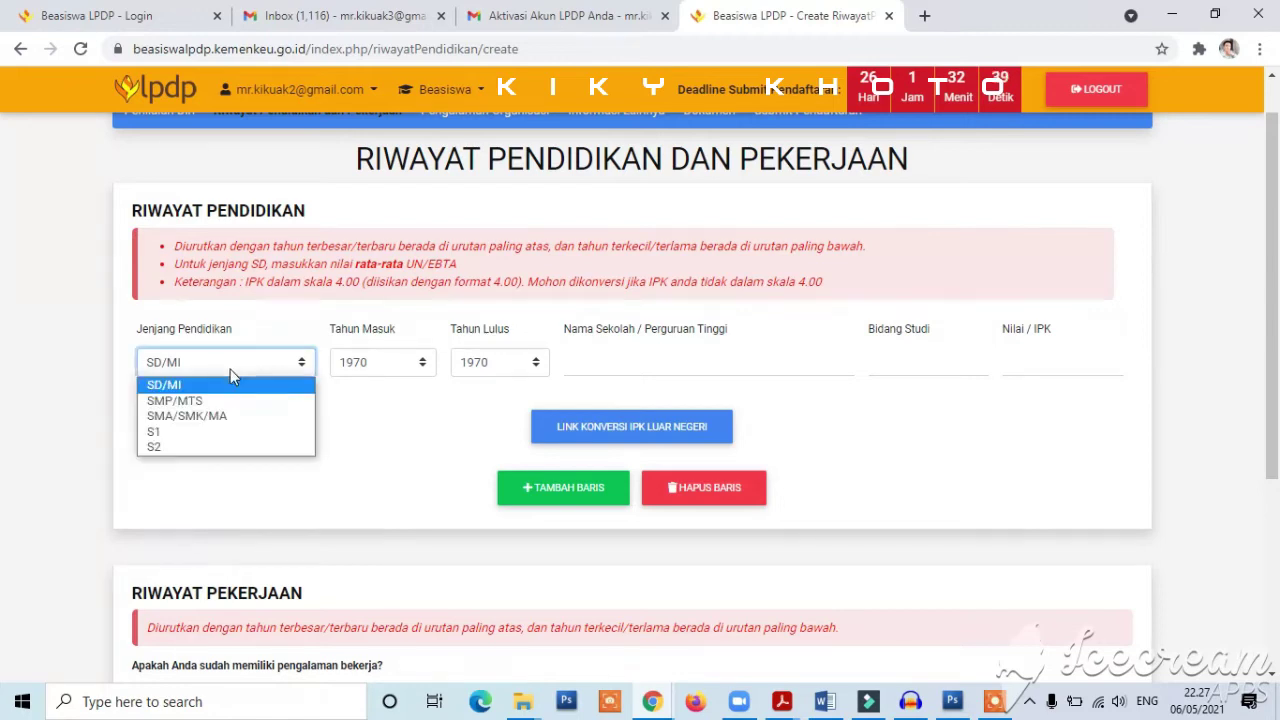
left_click(214, 436)
left_click(532, 490)
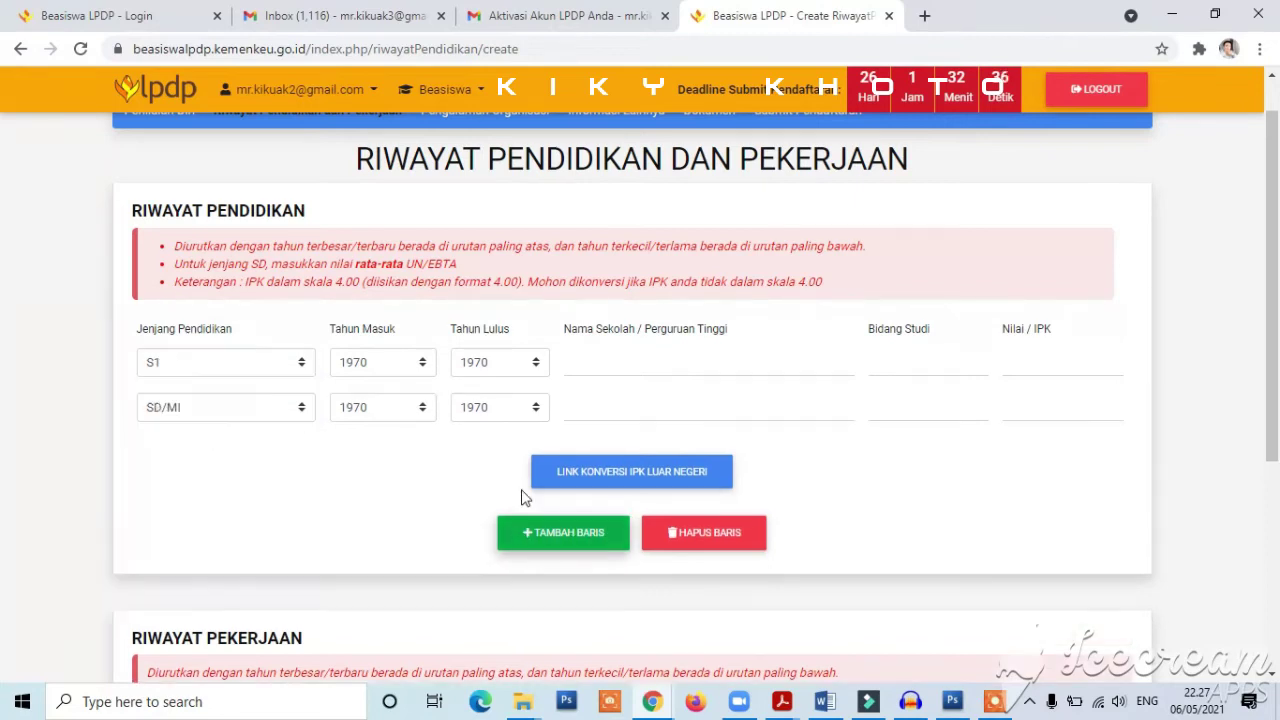
left_click(208, 411)
left_click(210, 459)
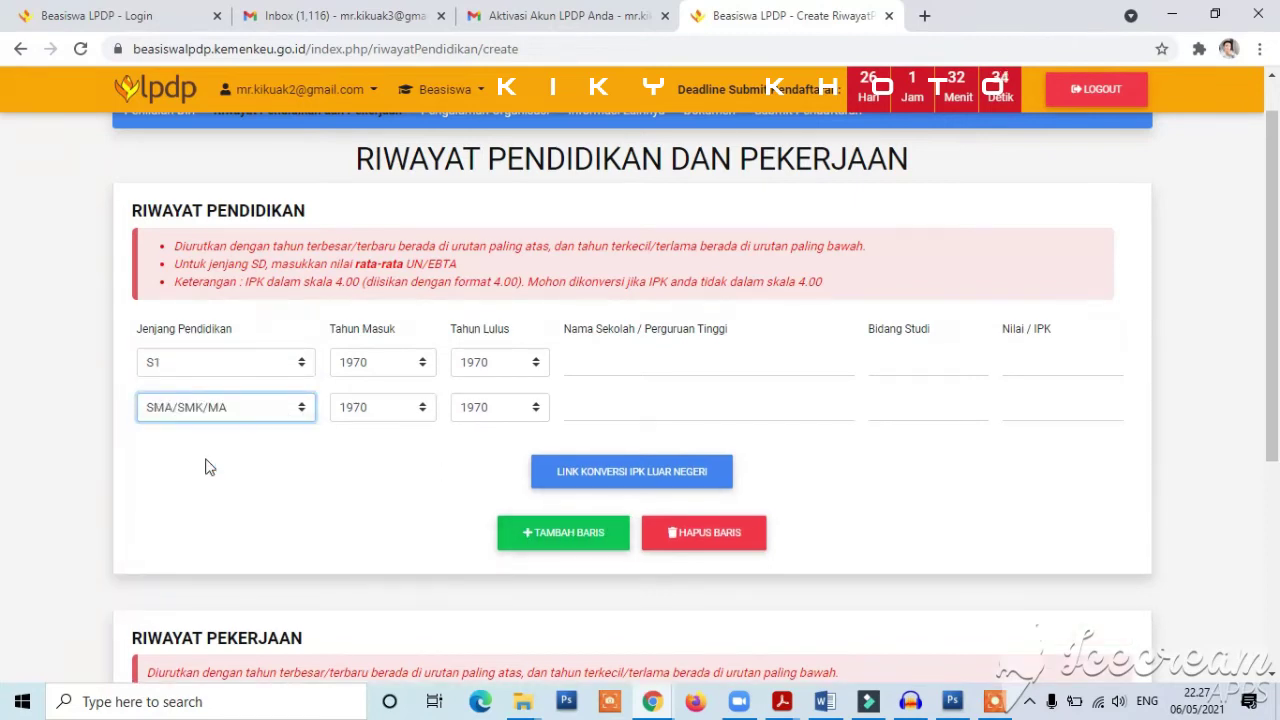
left_click(540, 538)
left_click(160, 460)
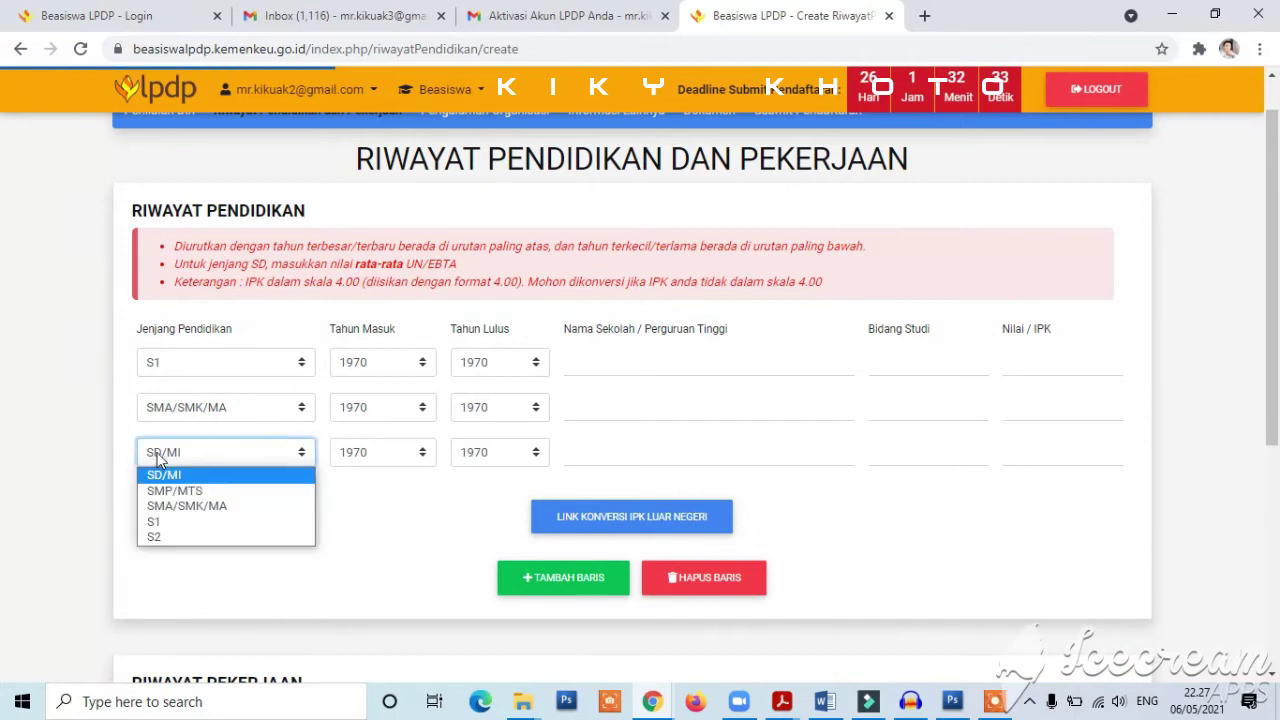
left_click(203, 490)
- Answer Sudah to the work experience question
left_click_drag(1274, 347, 1277, 548)
left_click(399, 431)
left_click(342, 460)
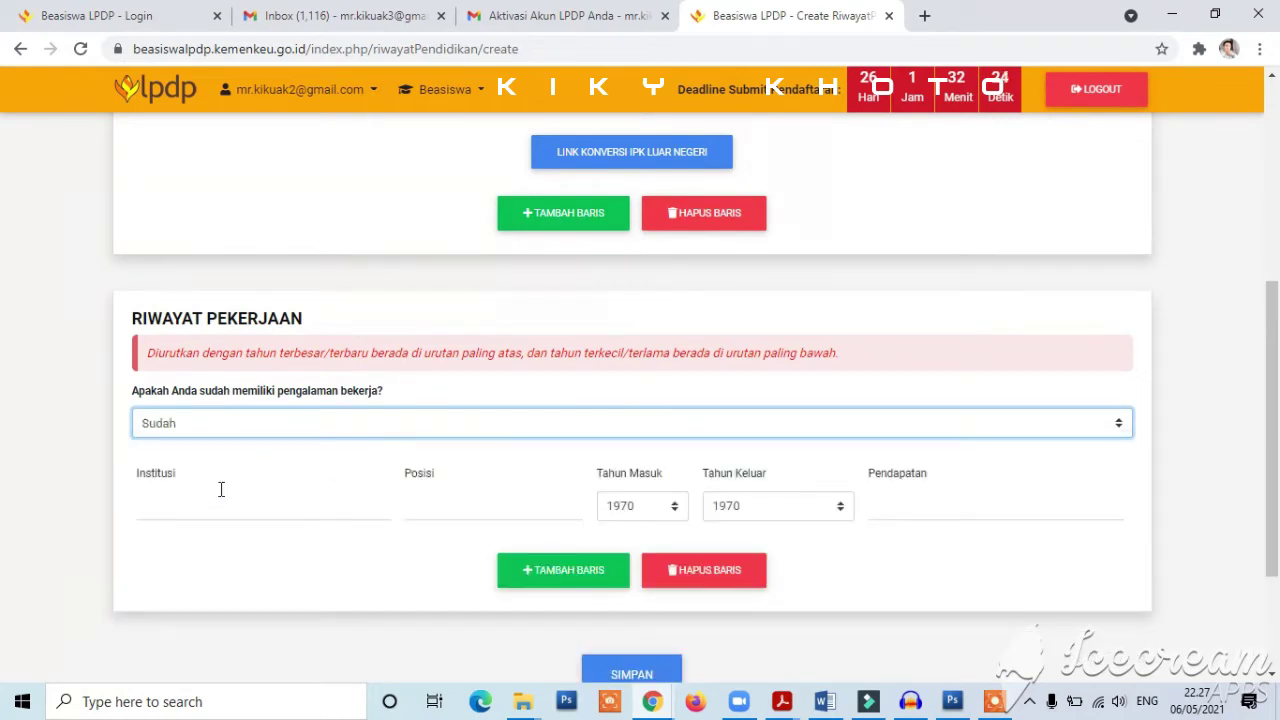
- Enter institution 'a' for the first job, running from 2019 to 2020
left_click(255, 503)
type("a")
left_click(622, 508)
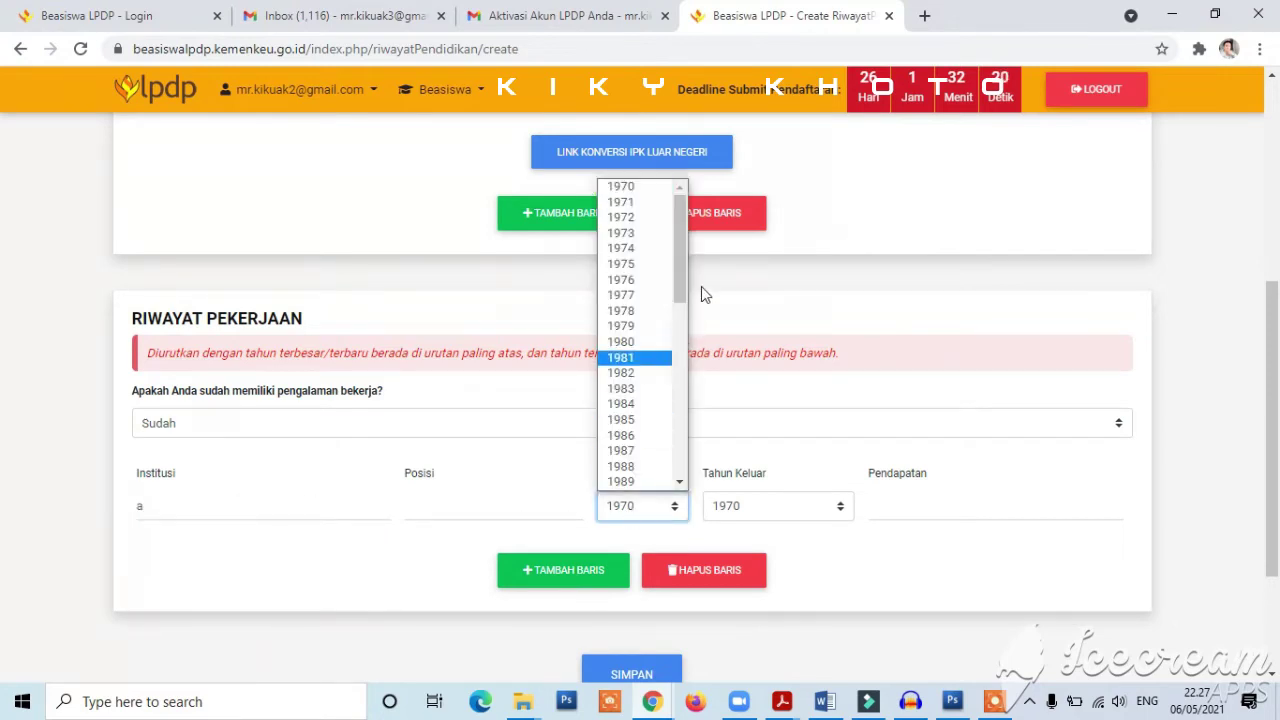
left_click_drag(678, 286, 681, 468)
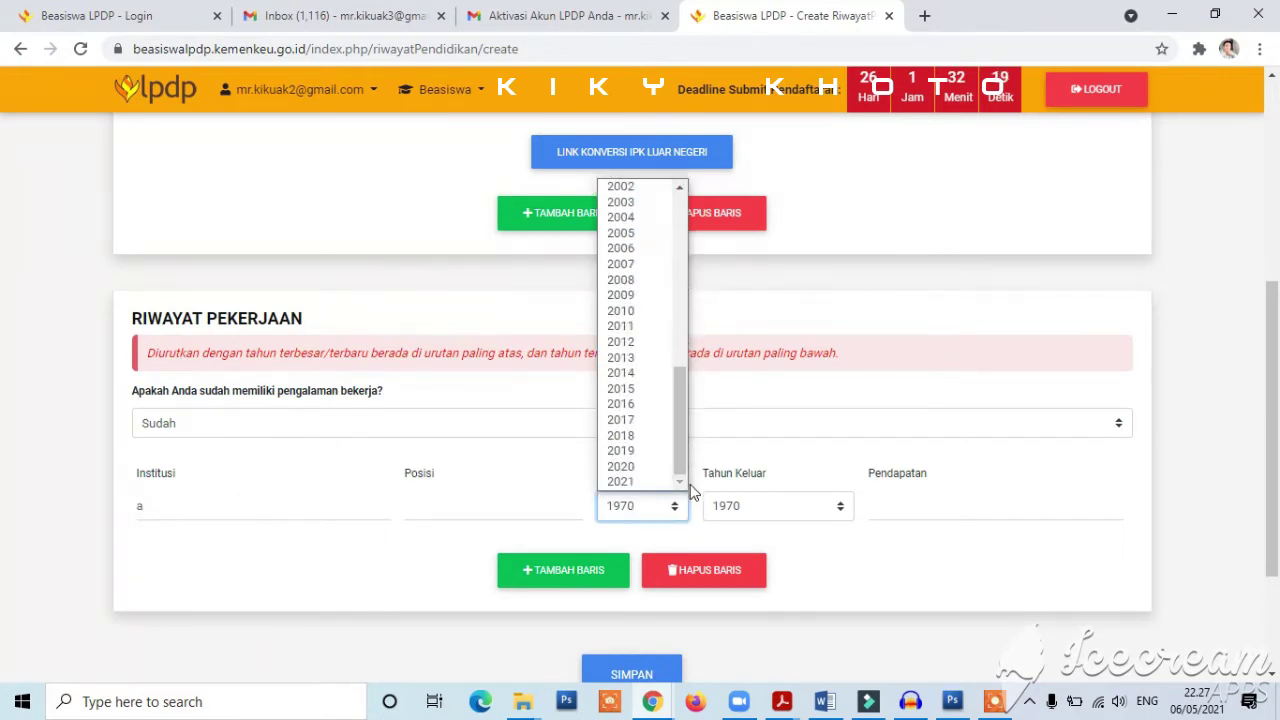
left_click(646, 450)
left_click(740, 505)
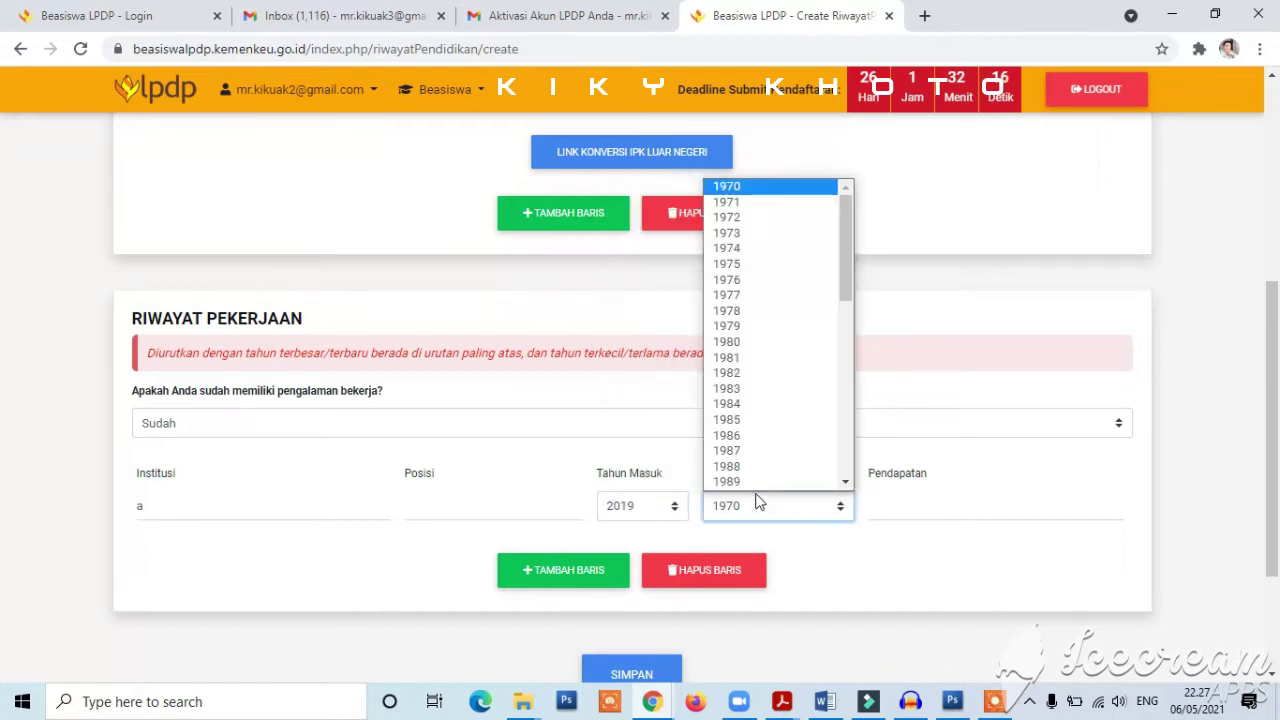
left_click_drag(845, 303, 852, 489)
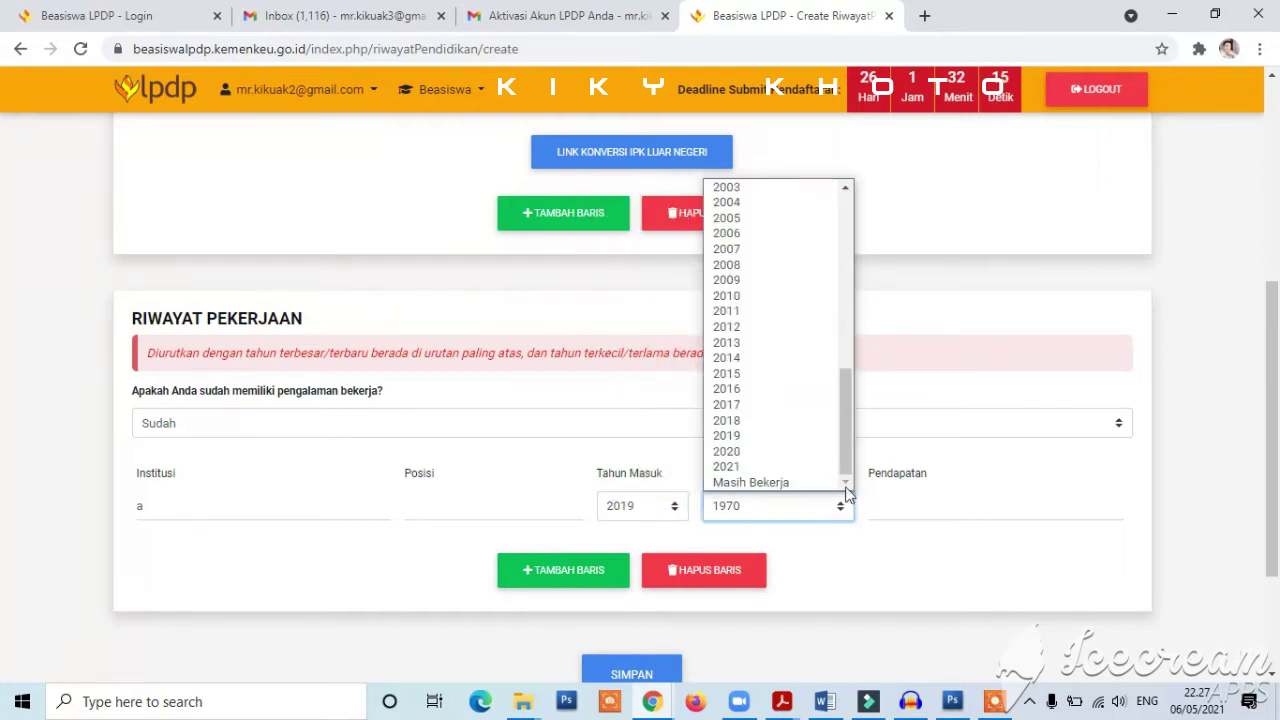
left_click(779, 452)
- Add a second work-history row for institution 'b', running from 2016 to 2019
left_click(585, 558)
left_click(203, 322)
type("b")
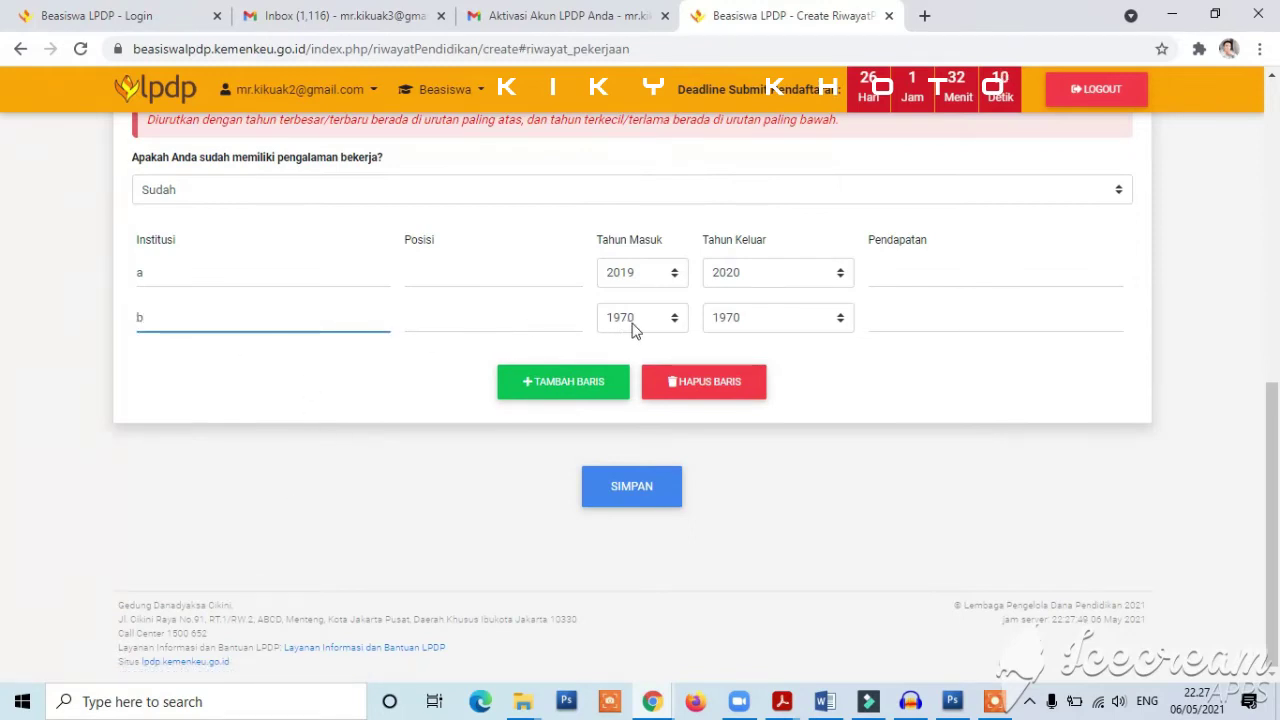
left_click(636, 320)
left_click_drag(680, 437, 686, 606)
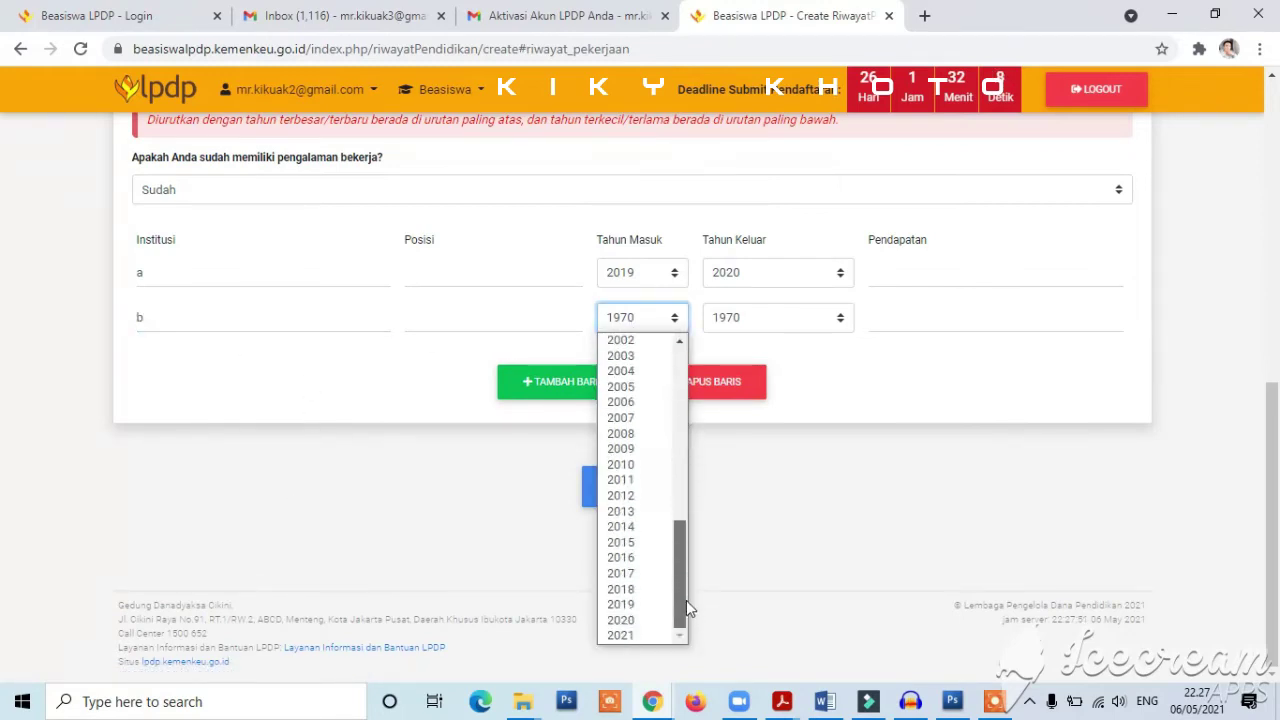
left_click(621, 557)
left_click(758, 320)
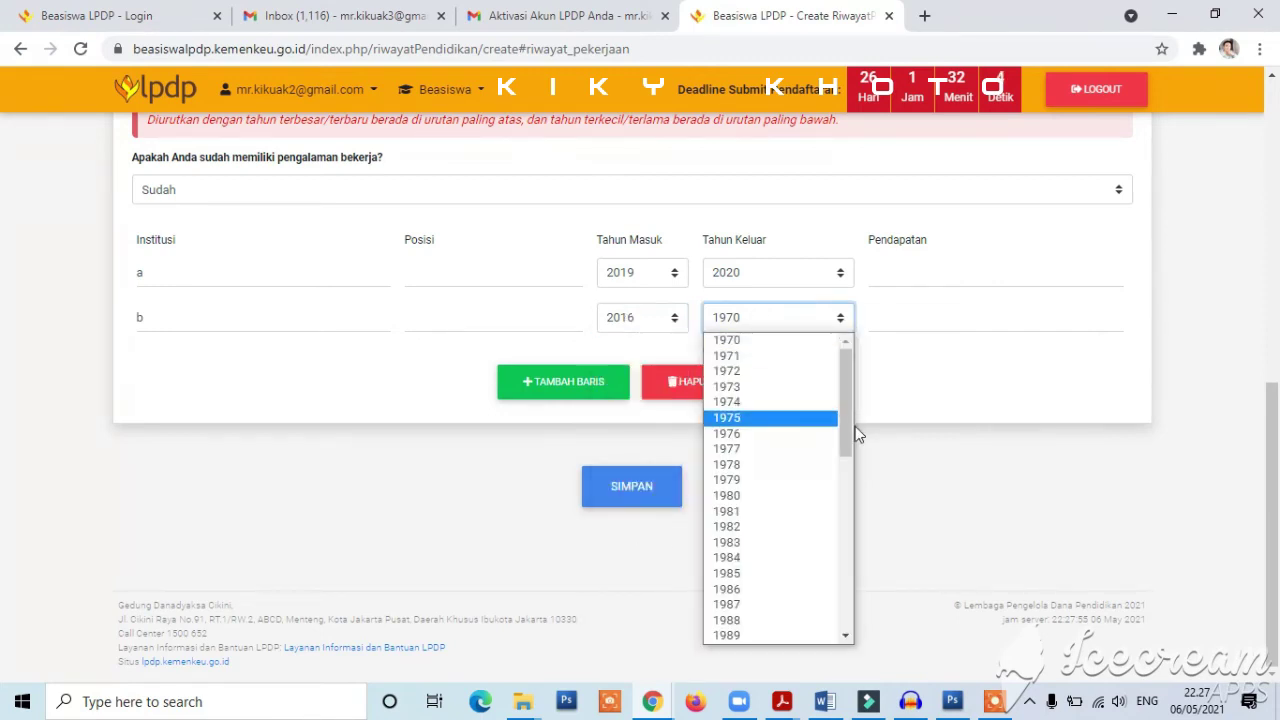
left_click_drag(846, 400, 846, 610)
left_click(760, 604)
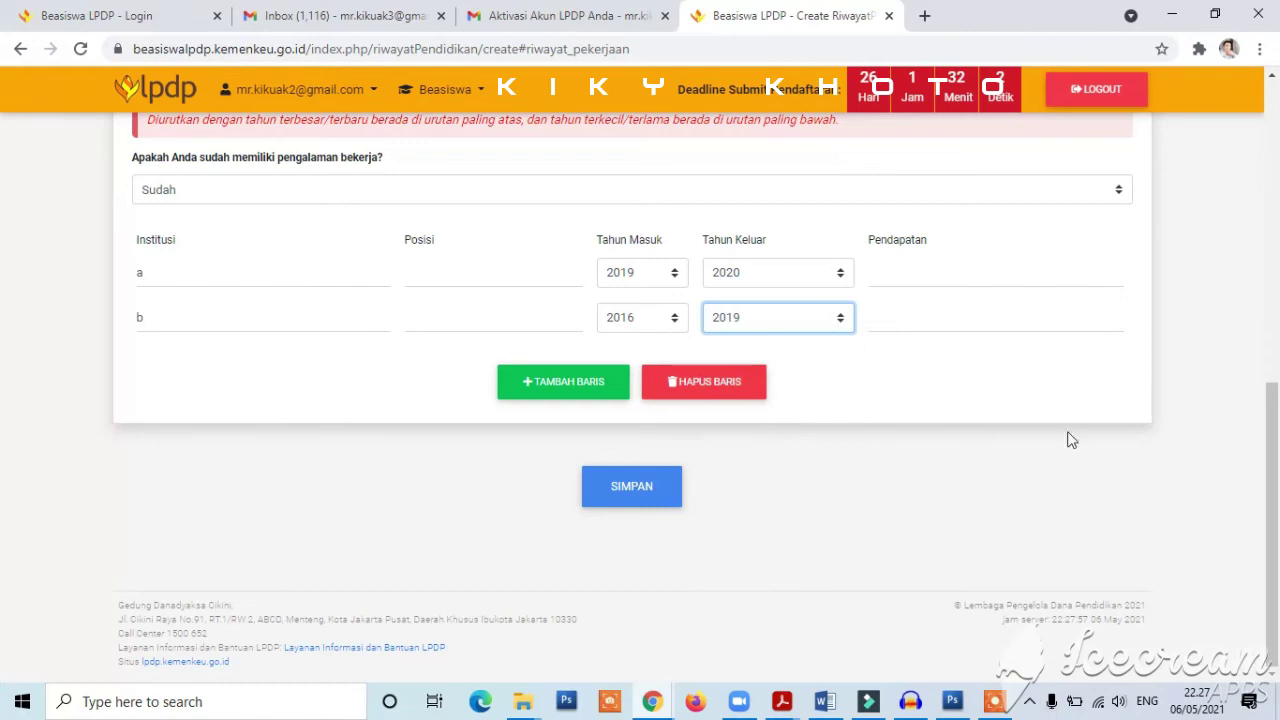
- Look over the S1 education fields, then go to the Pengalaman Organisasi page
left_click_drag(1272, 482, 1274, 188)
left_click_drag(1275, 370, 1277, 670)
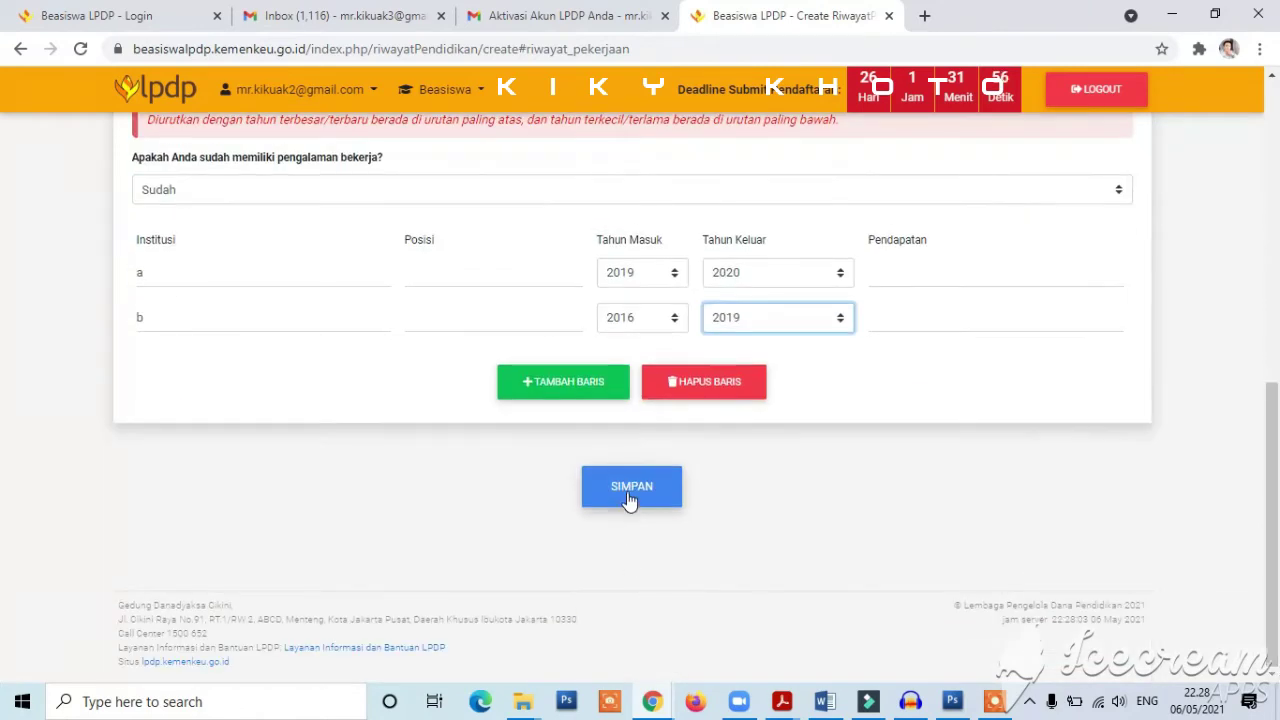
left_click_drag(1275, 585, 1275, 575)
scroll(1275, 575, "up", 6)
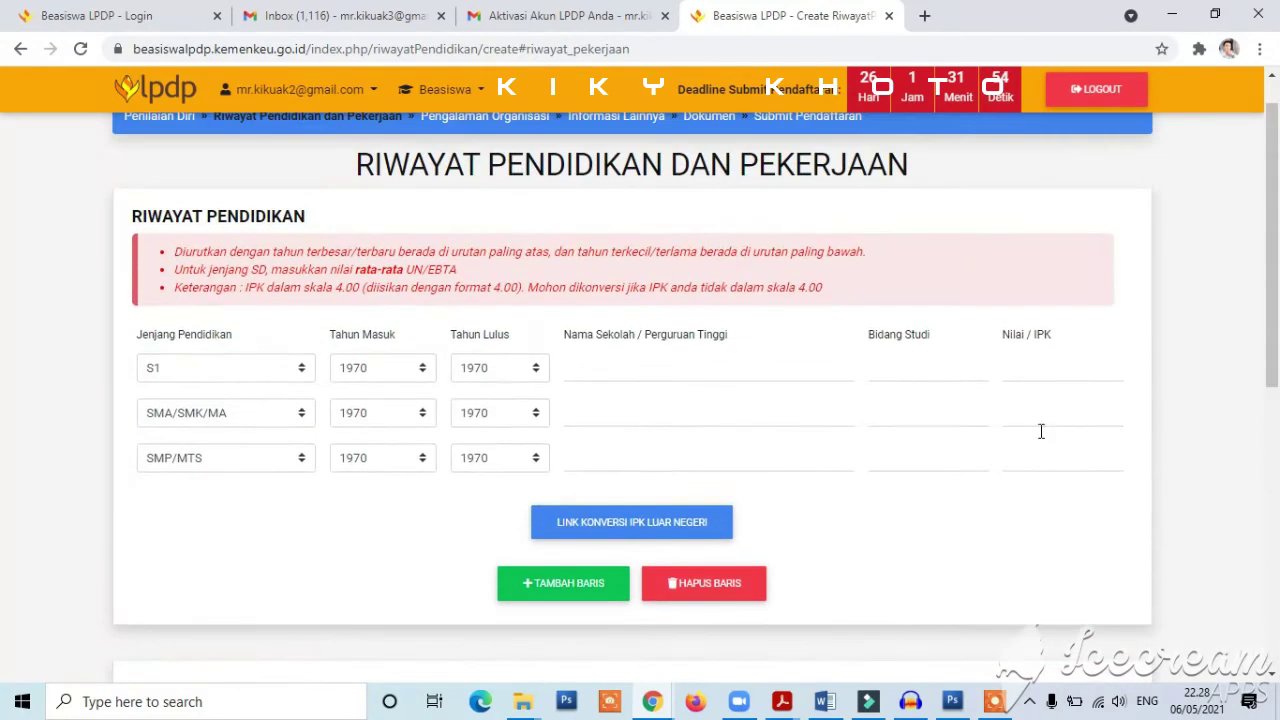
left_click(906, 371)
left_click(1068, 370)
left_click(697, 370)
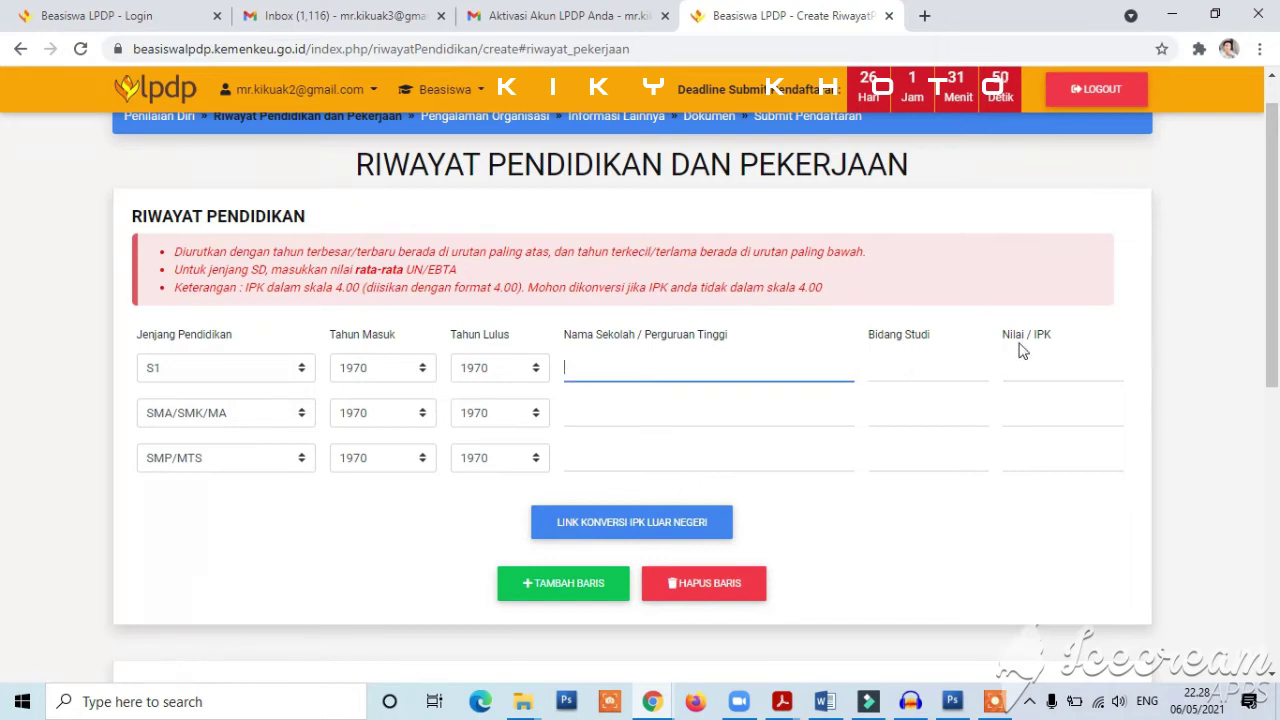
scroll(610, 300, "up", 1)
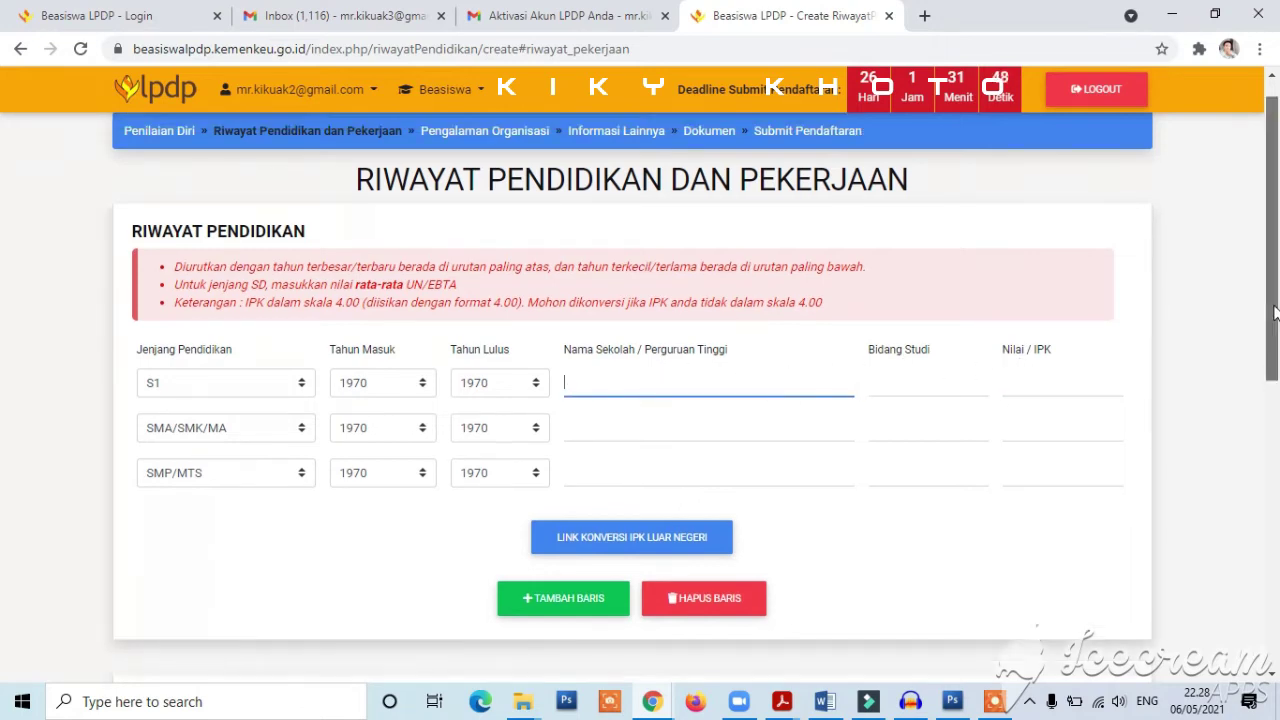
left_click(500, 175)
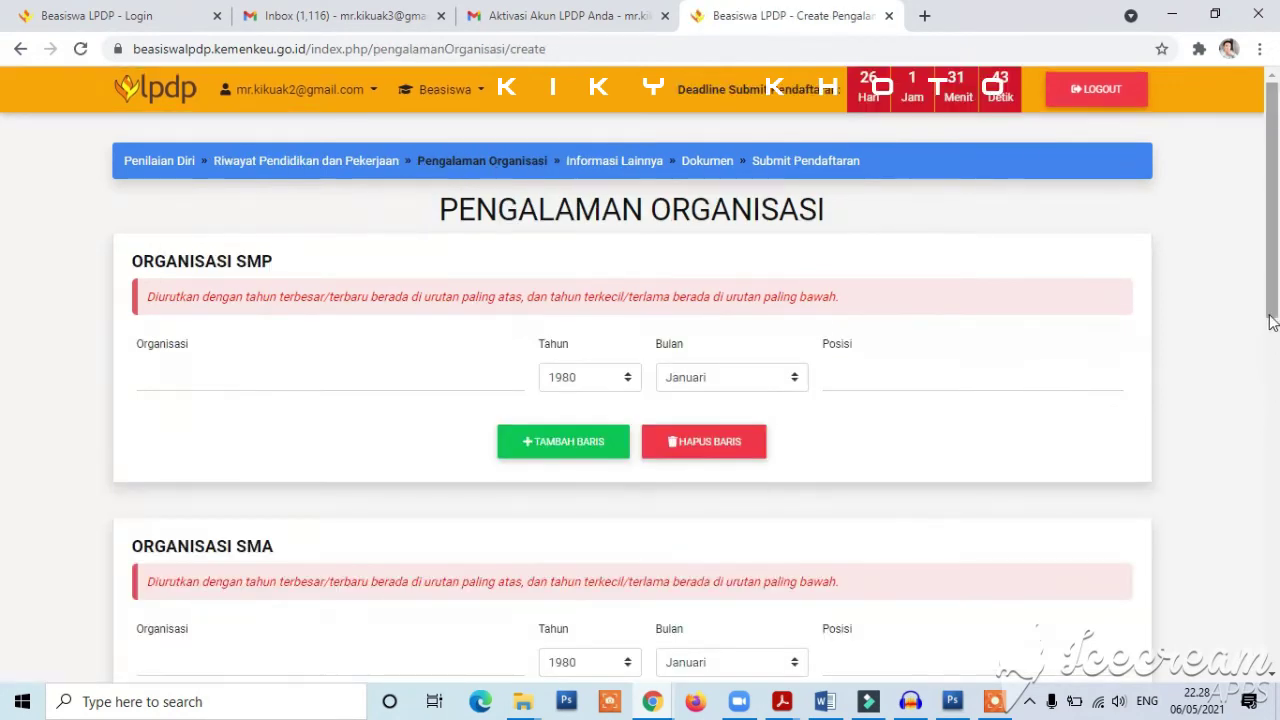
- Review the empty SMP, SMA, Perguruan Tinggi and Luar Perguruan Tinggi organisation sections, then save
scroll(1276, 287, "down", 1)
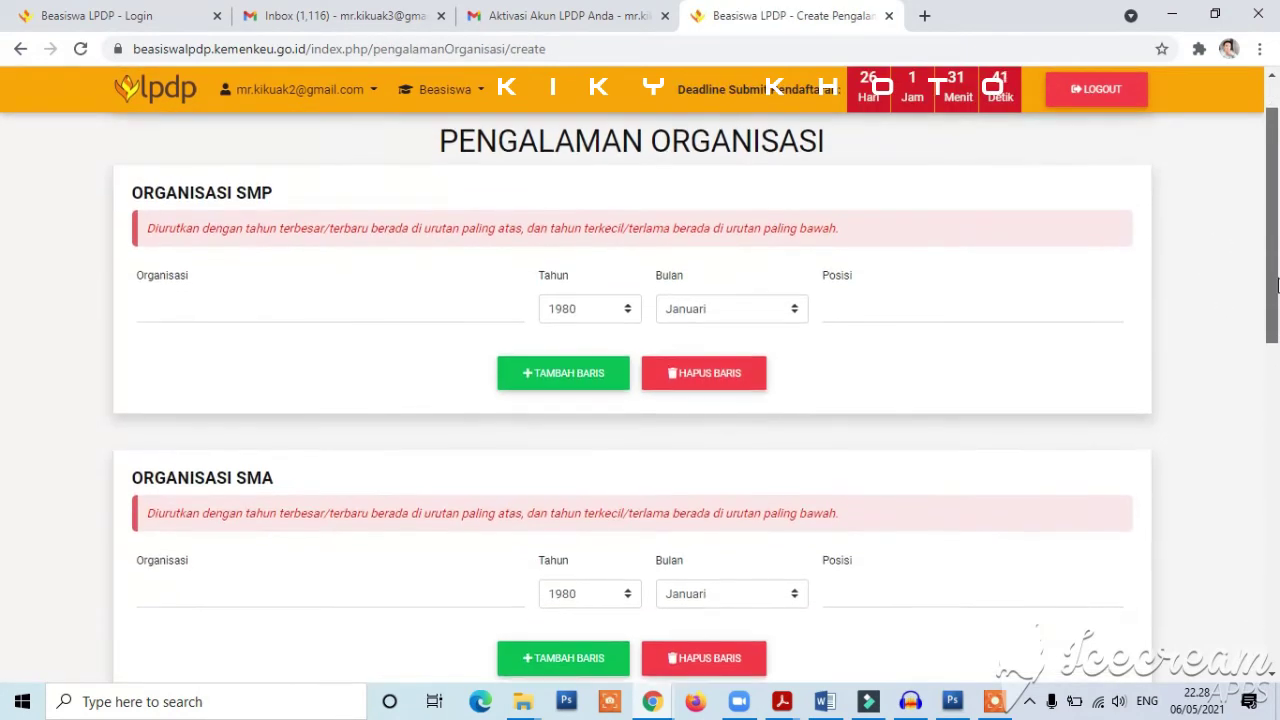
left_click(477, 294)
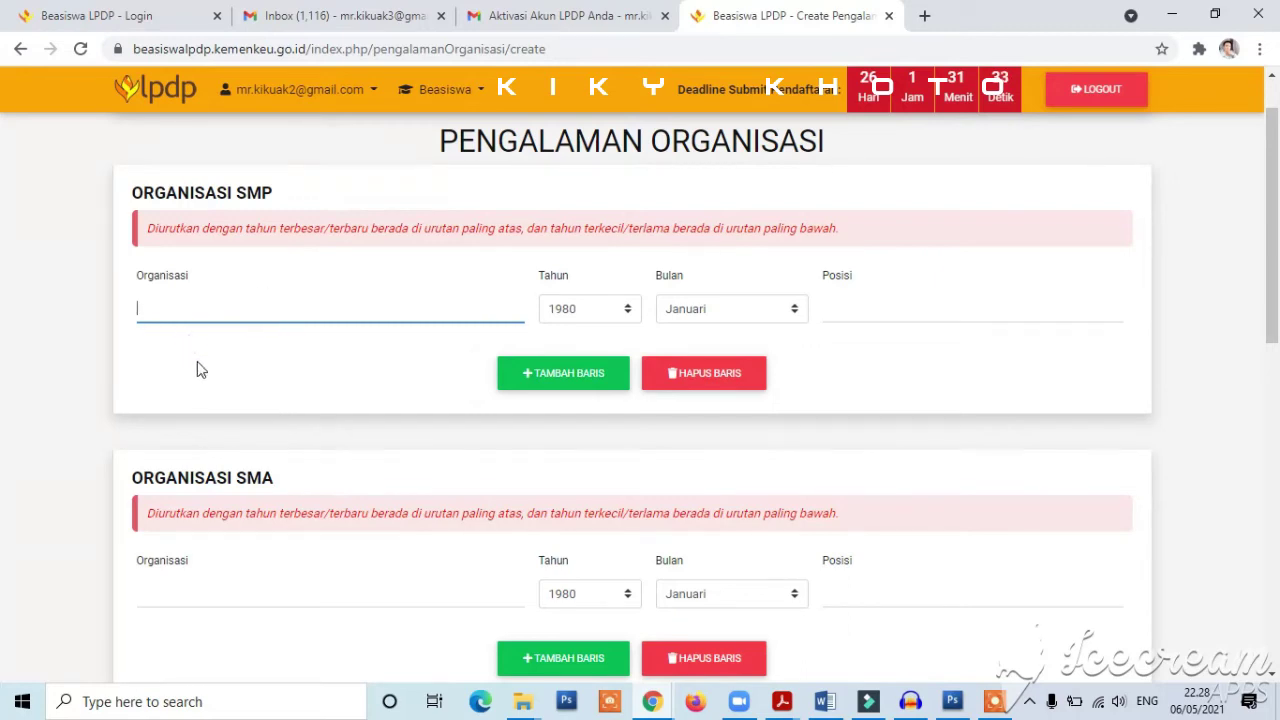
scroll(390, 256, "up", 1)
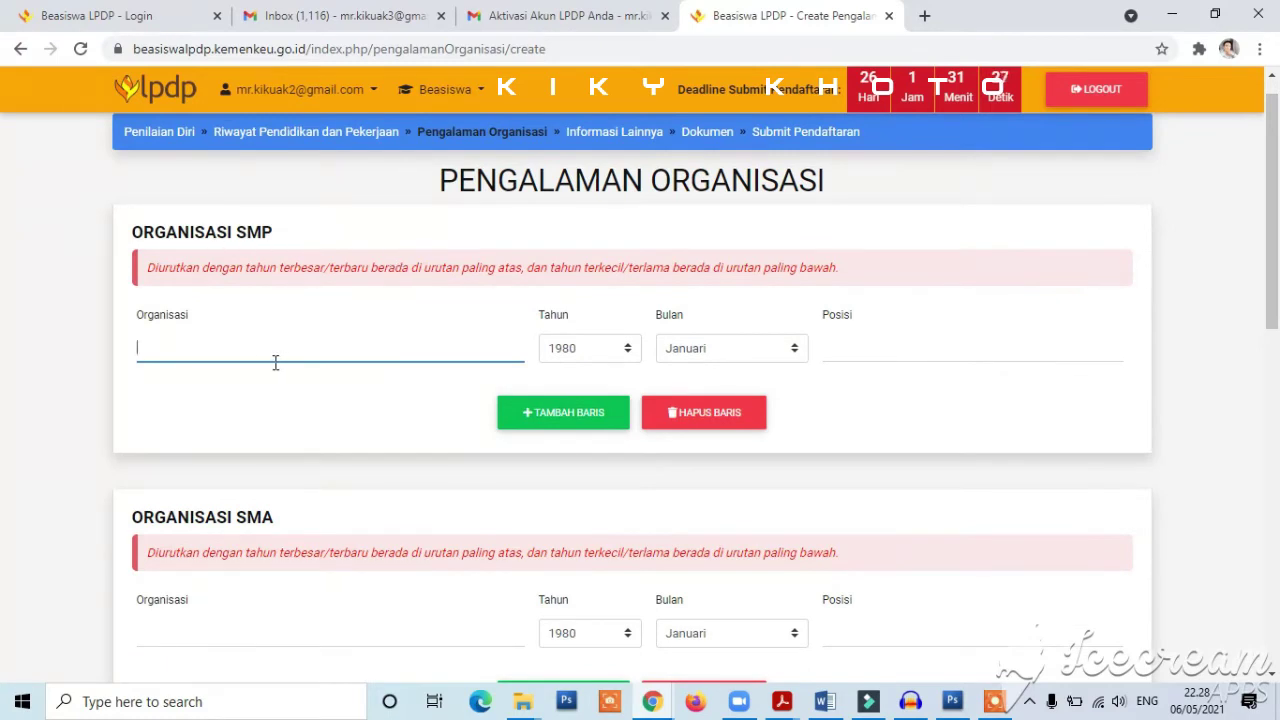
scroll(1278, 380, "down", 3)
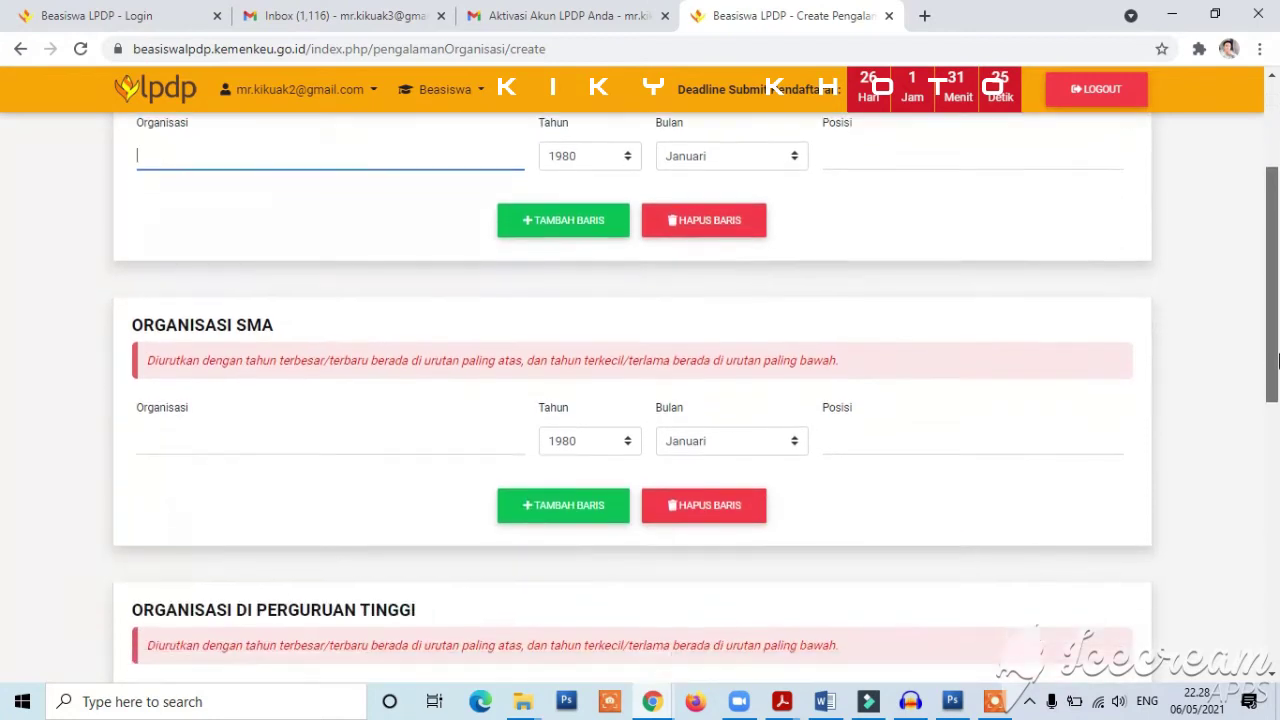
left_click_drag(1278, 405, 1278, 648)
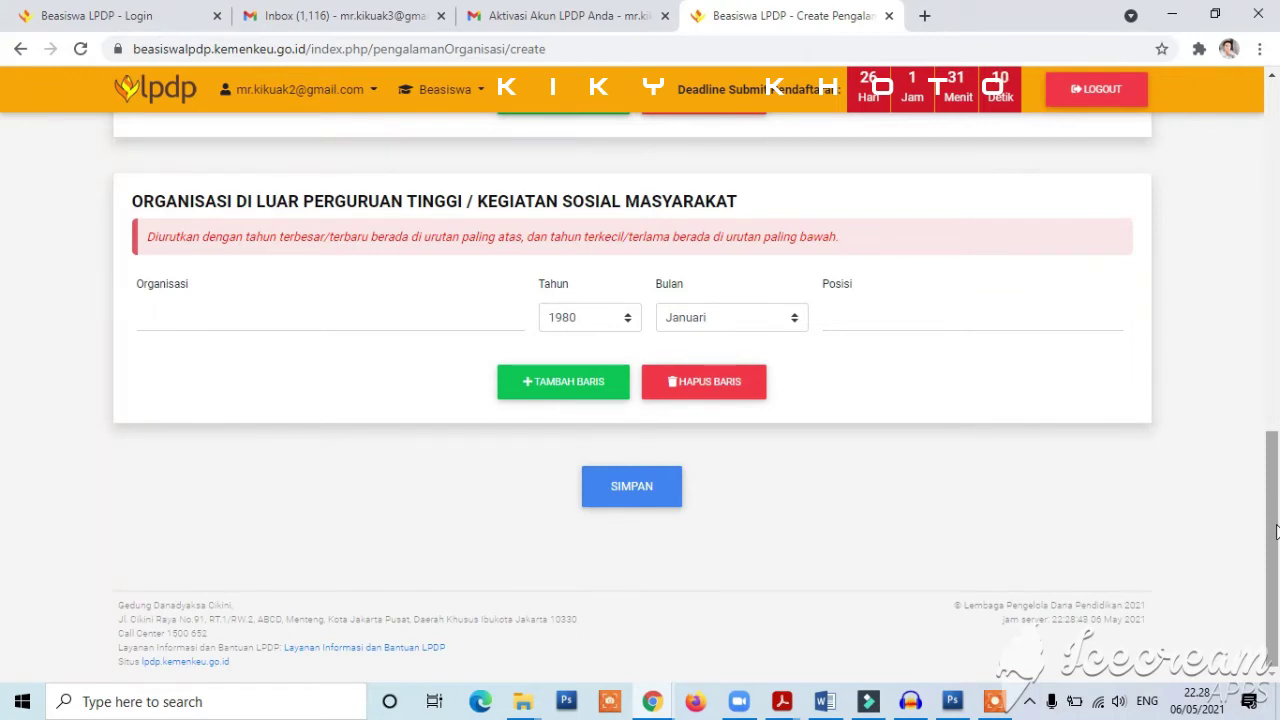
scroll(1277, 500, "up", 1)
left_click_drag(1277, 497, 1277, 489)
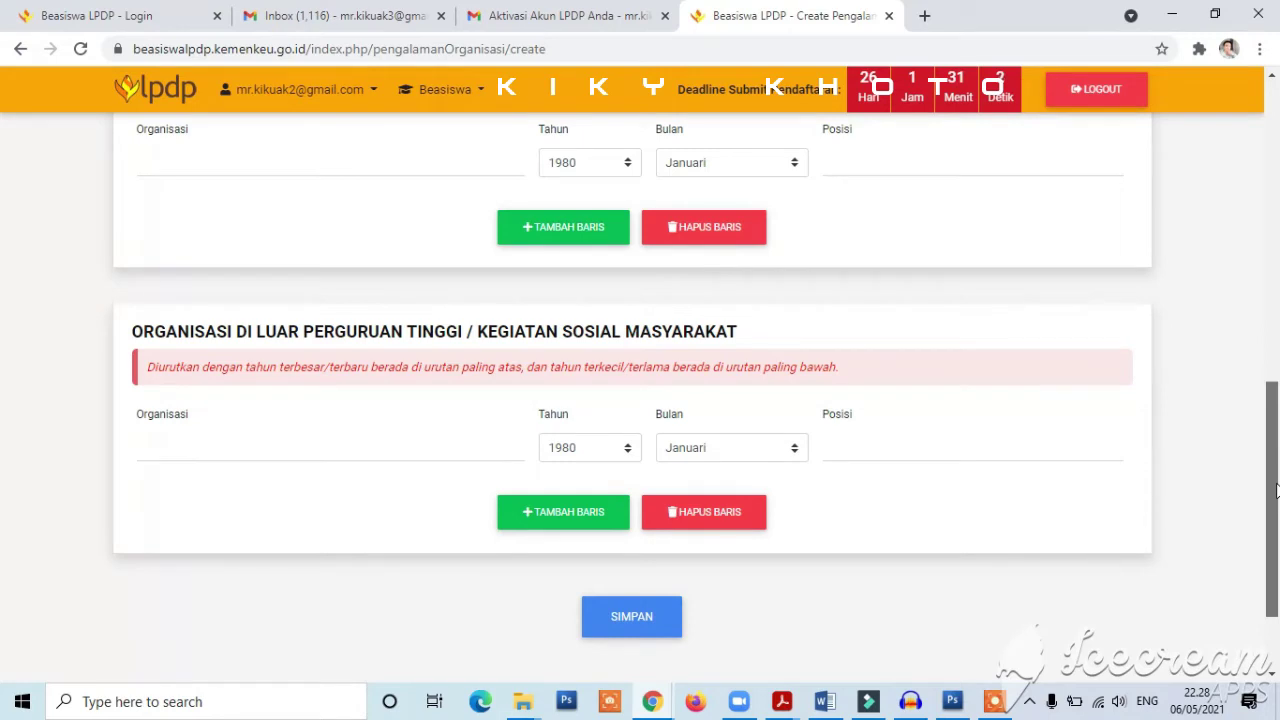
left_click_drag(1277, 489, 1277, 188)
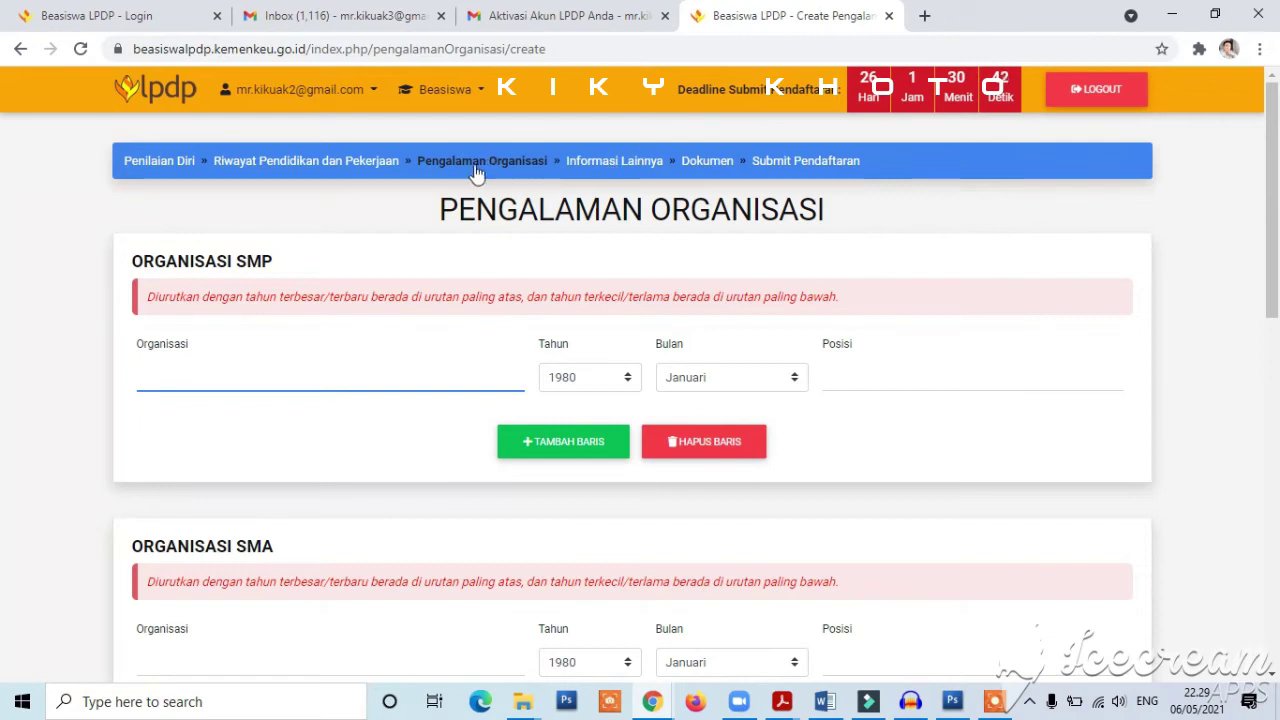
left_click(1276, 557)
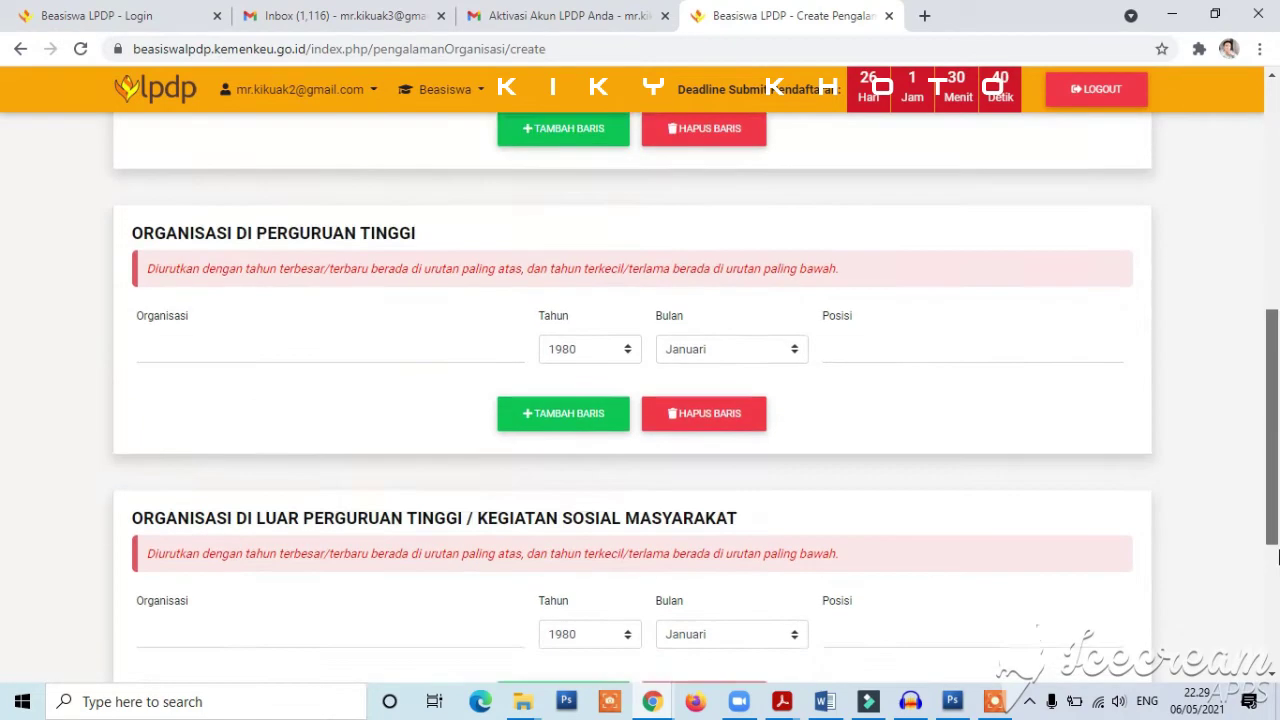
left_click(1276, 557)
- Save the organisation form and scroll Informasi Lainnya past Prestasi down to Bahasa Asing
left_click(632, 518)
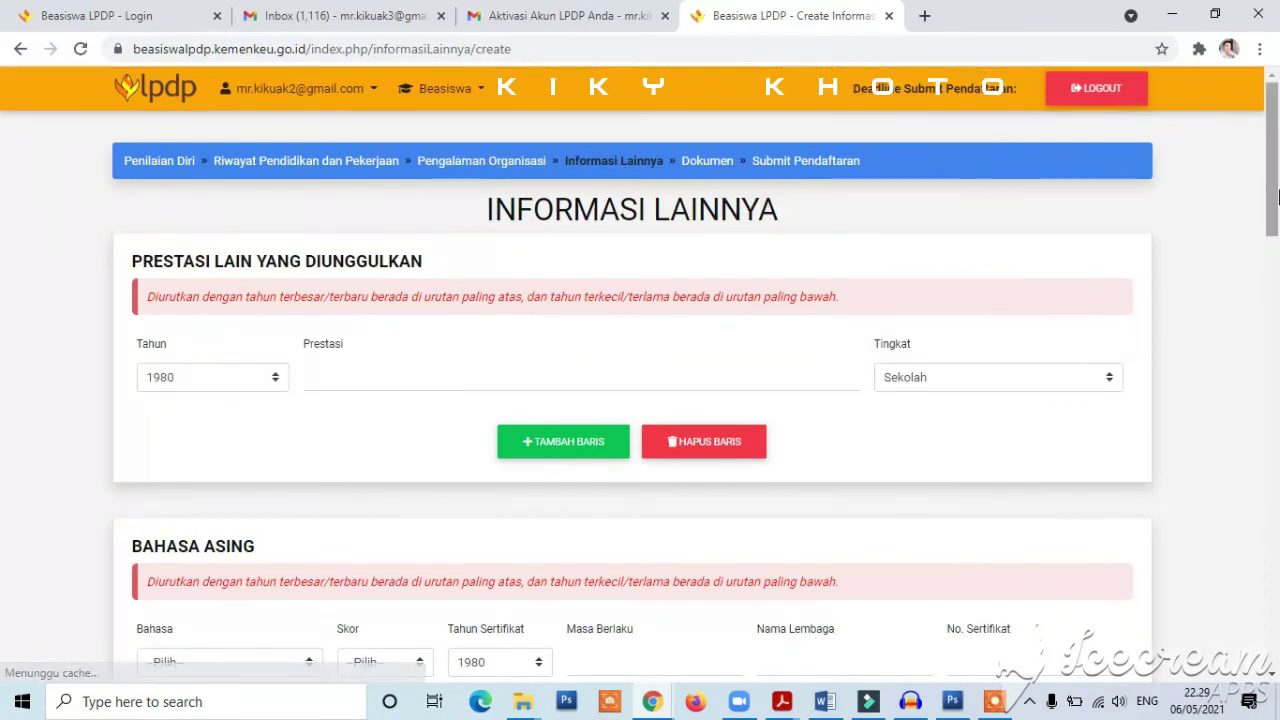
scroll(1277, 197, "down", 1)
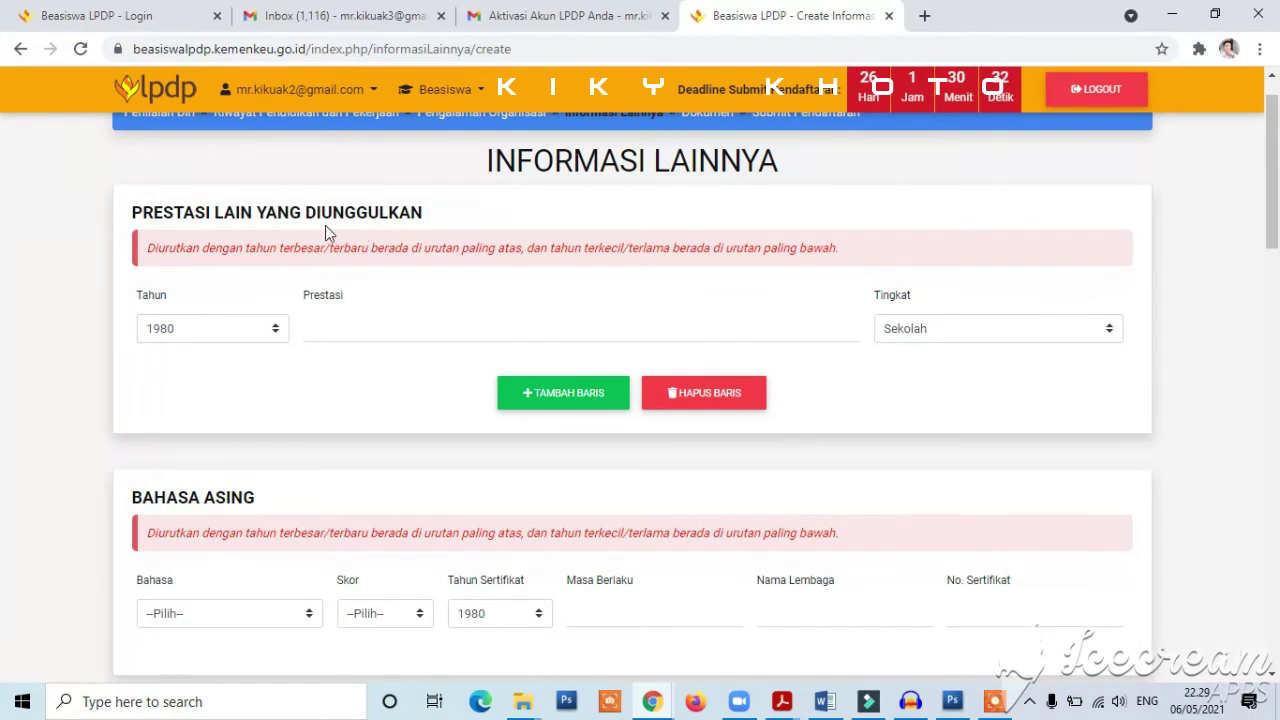
left_click(421, 328)
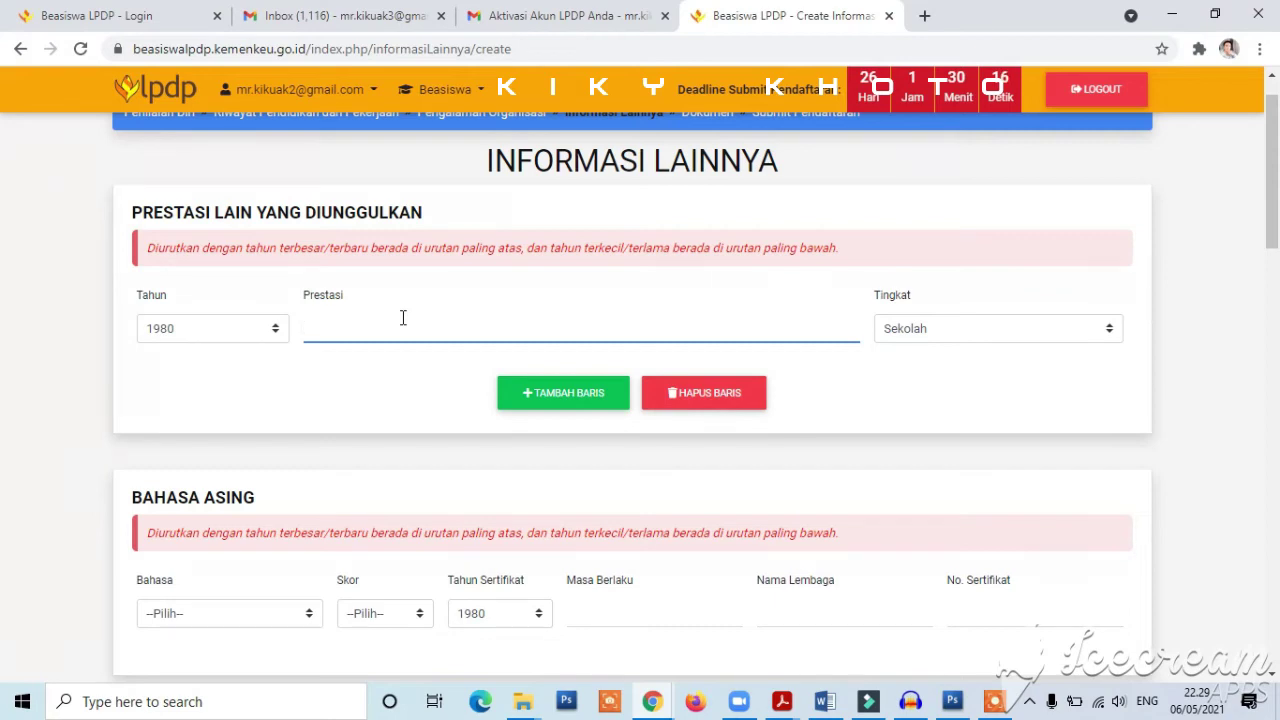
left_click_drag(1274, 206, 1275, 255)
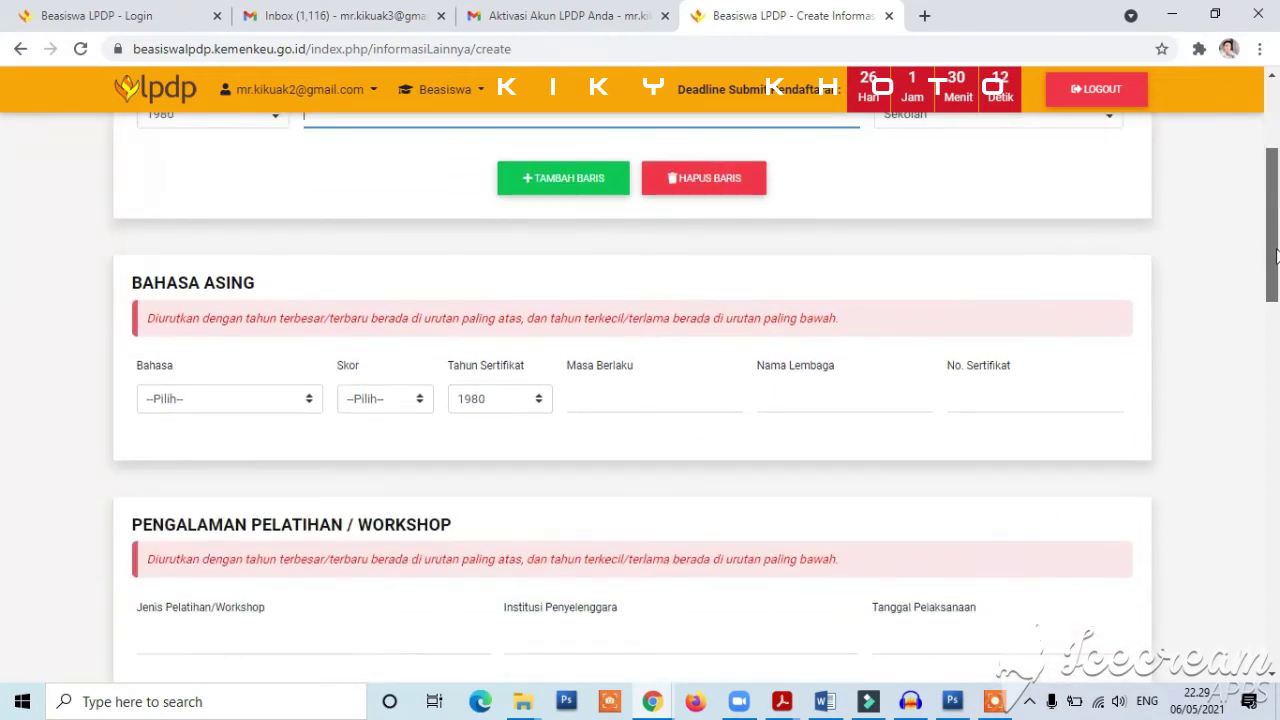
scroll(1274, 255, "down", 1)
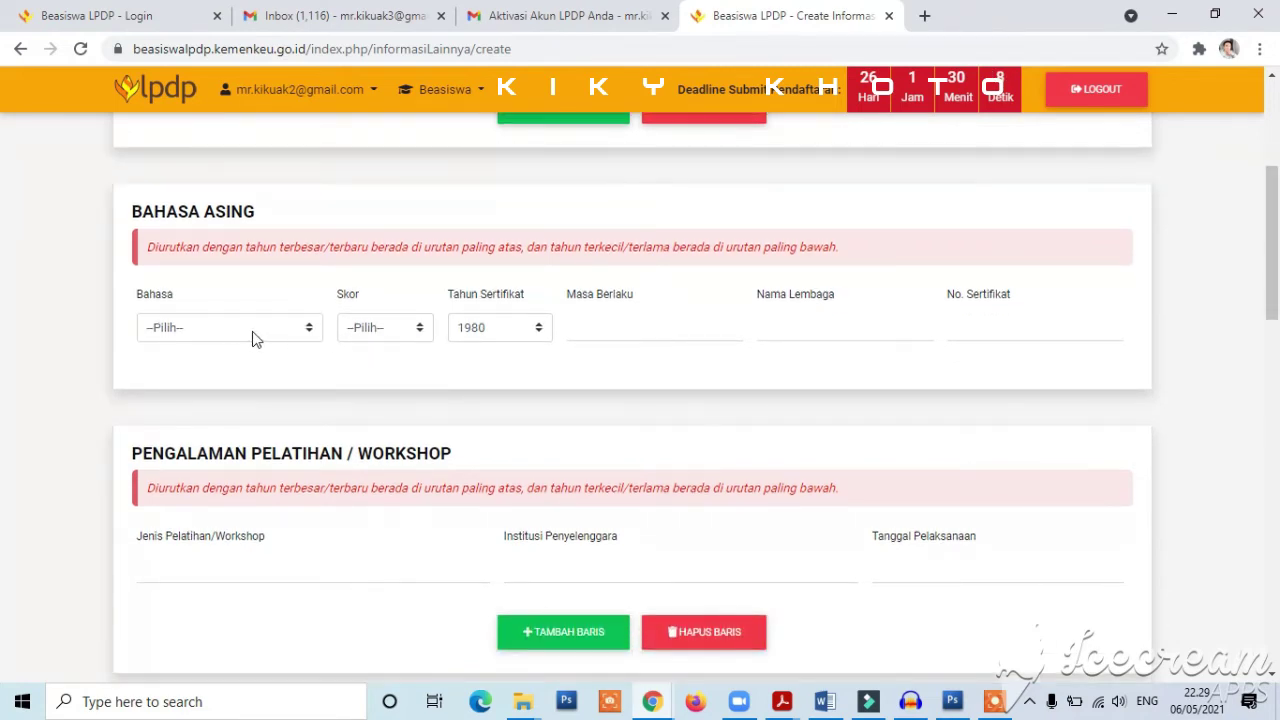
- Choose Inggris (TOEFL ITP) with score 539 and certificate year 2021
left_click(252, 331)
left_click(257, 364)
left_click(389, 330)
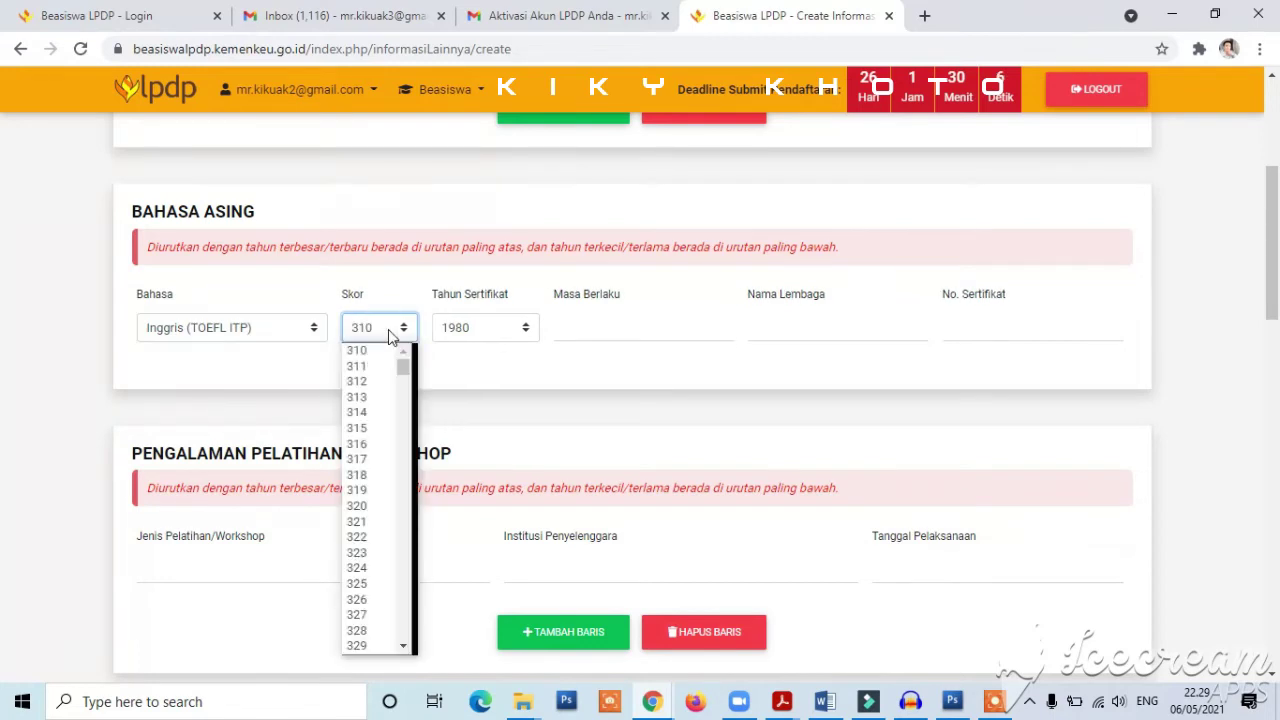
left_click_drag(403, 370, 424, 546)
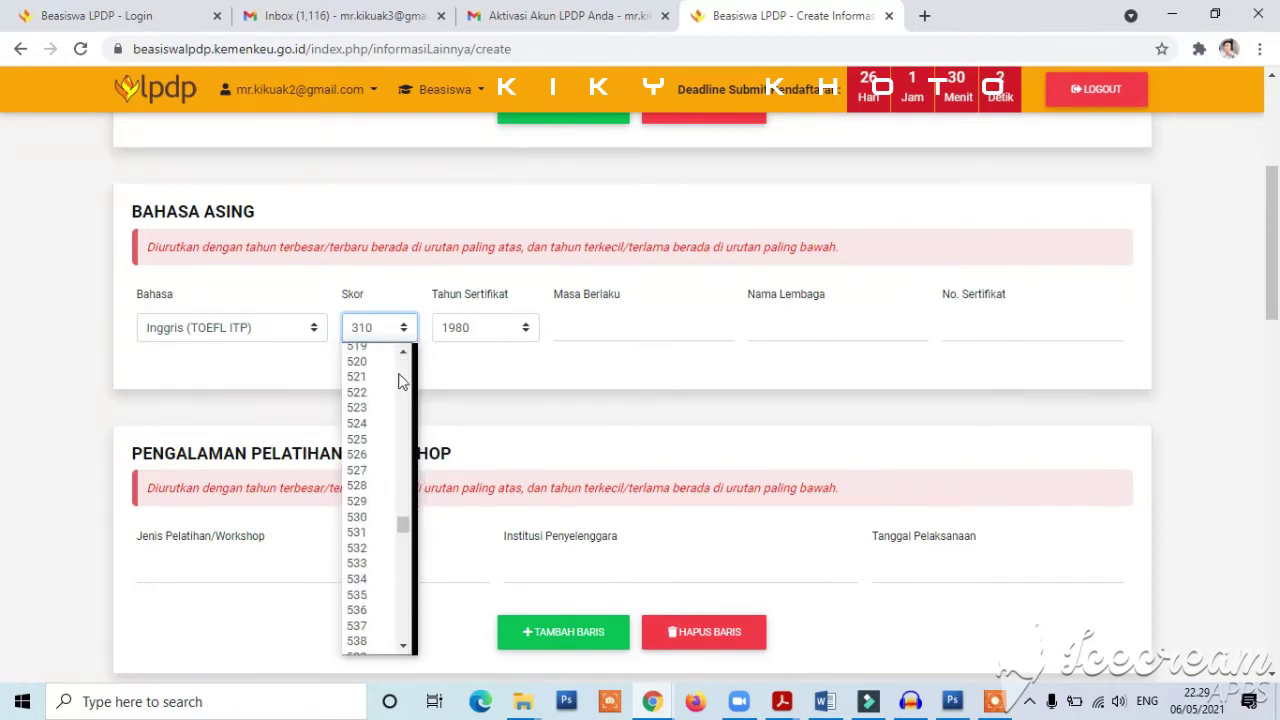
left_click(368, 648)
left_click(496, 328)
left_click_drag(531, 375, 520, 576)
left_click(477, 642)
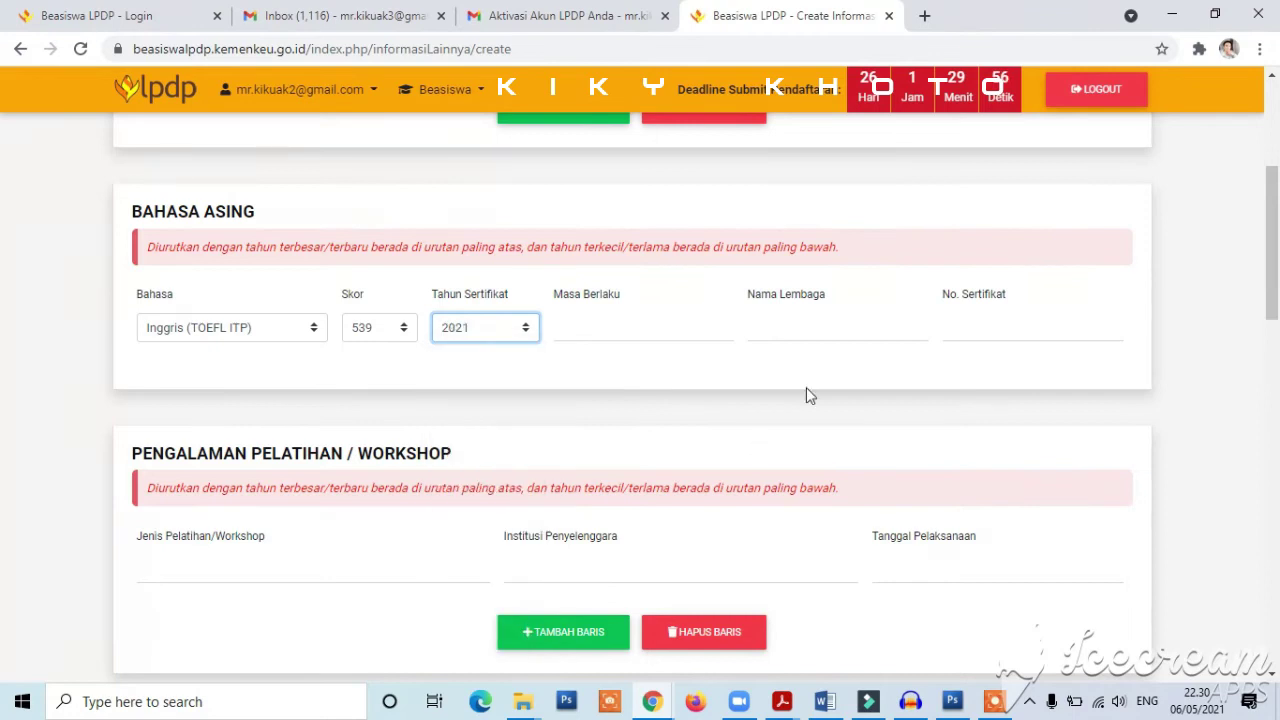
- Pass through the Masa Berlaku, Nama Lembaga and No. Sertifikat fields, leaving them blank
left_click(589, 326)
left_click(814, 326)
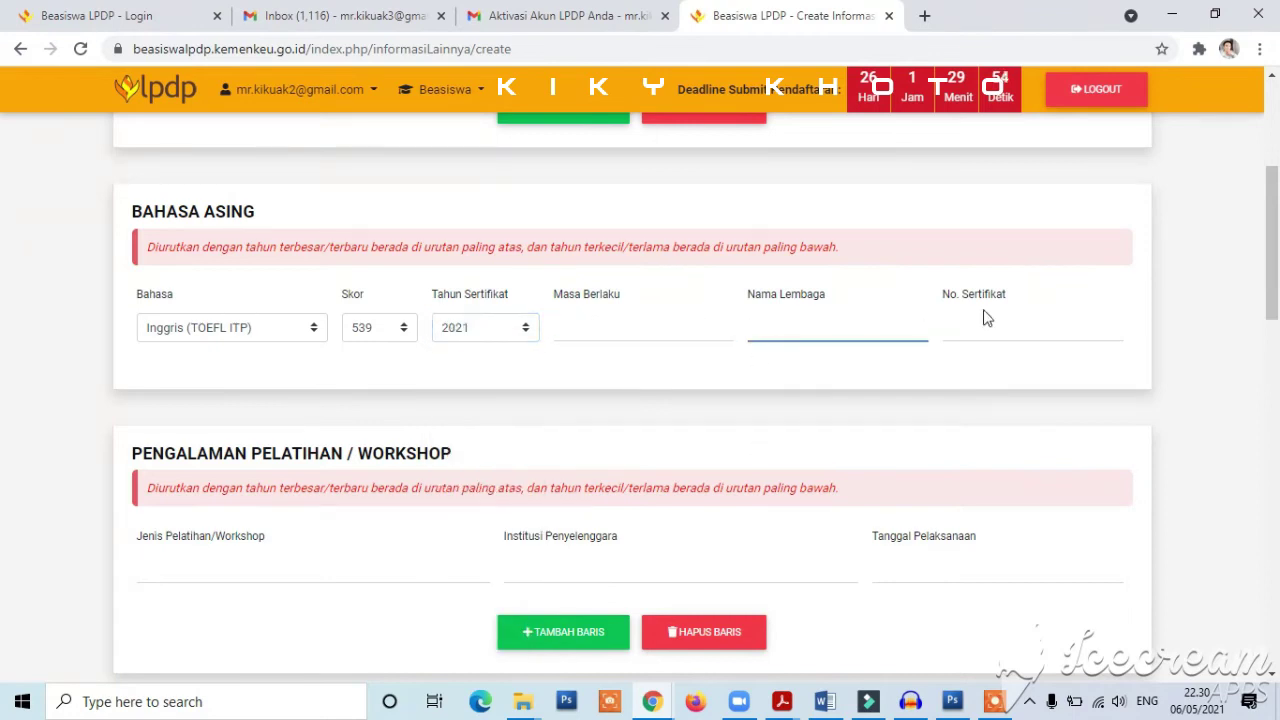
left_click(988, 318)
left_click_drag(1277, 285, 1277, 293)
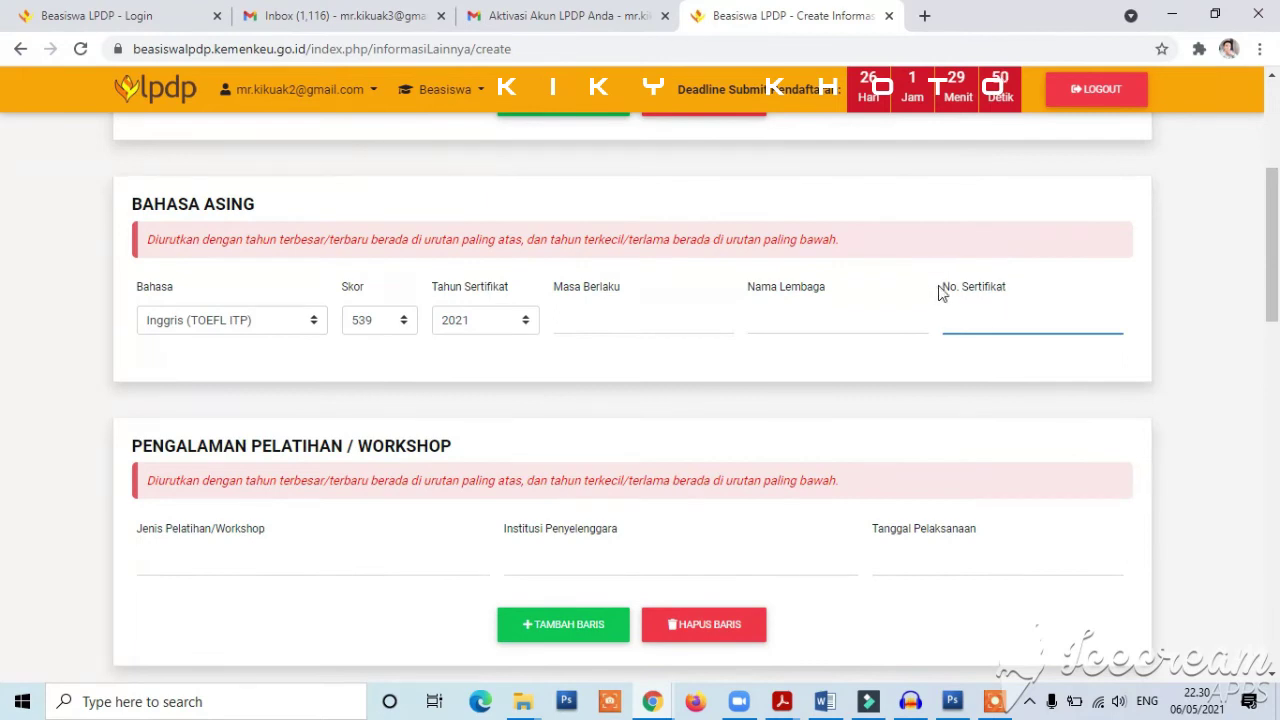
left_click_drag(1276, 286, 1276, 332)
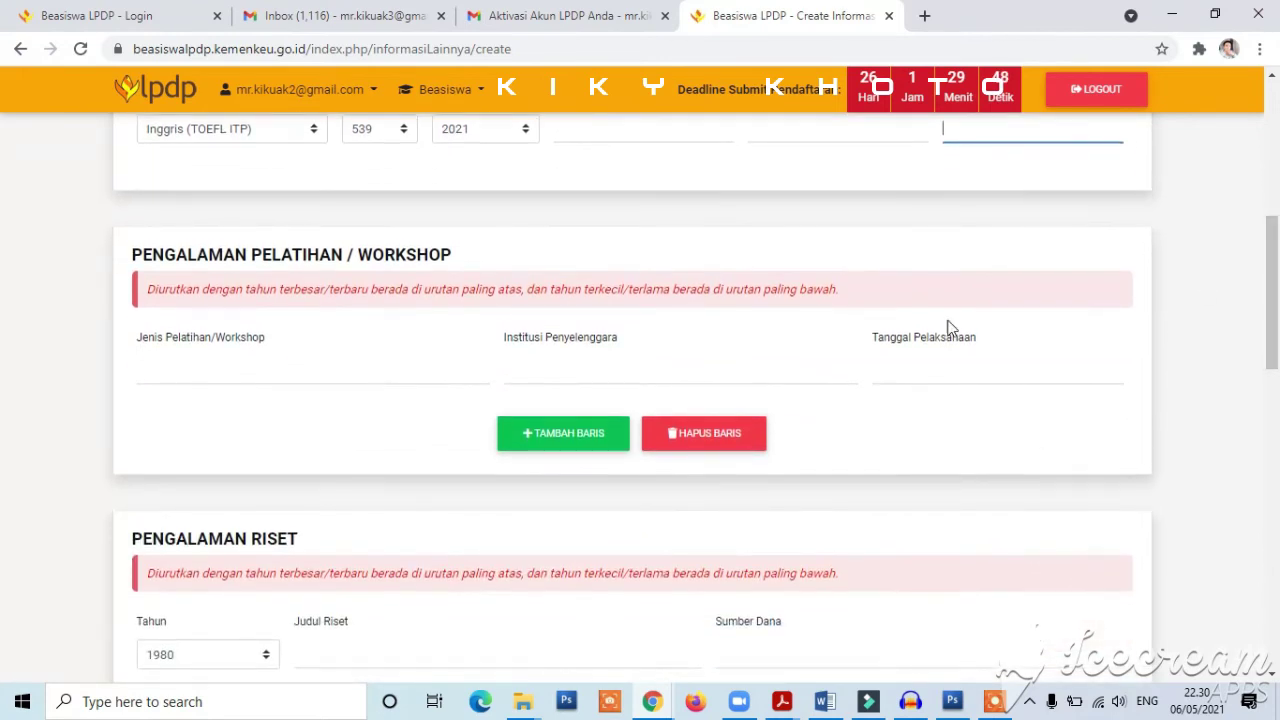
left_click(443, 366)
left_click(605, 371)
left_click(946, 364)
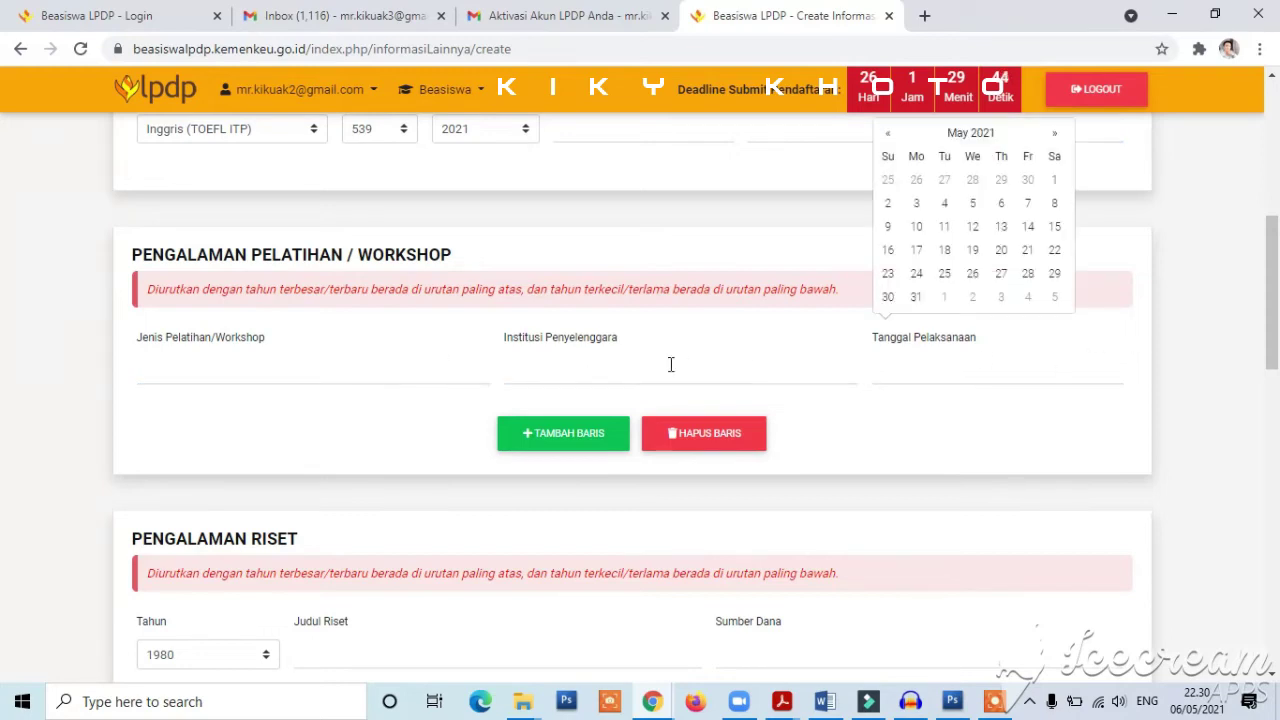
left_click(271, 364)
mouse_move(1277, 300)
left_mouse_down()
mouse_move(1277, 360)
mouse_move(1277, 318)
left_mouse_up()
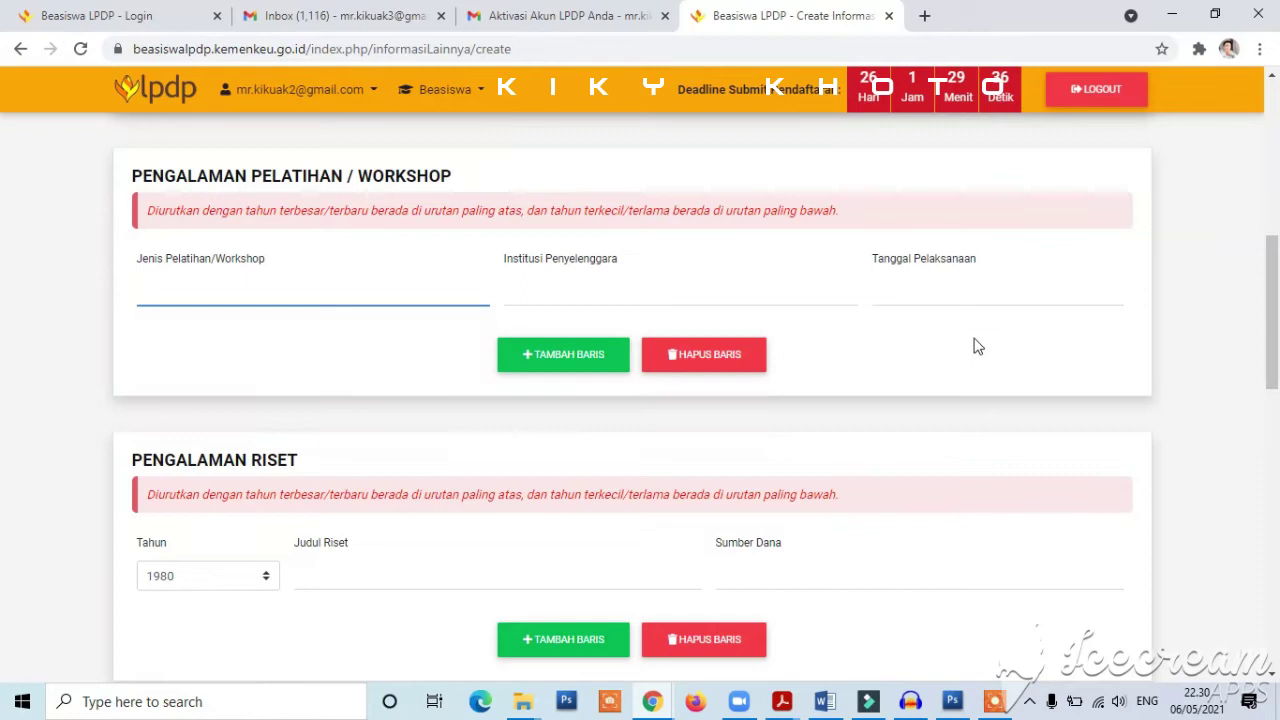
left_click(949, 296)
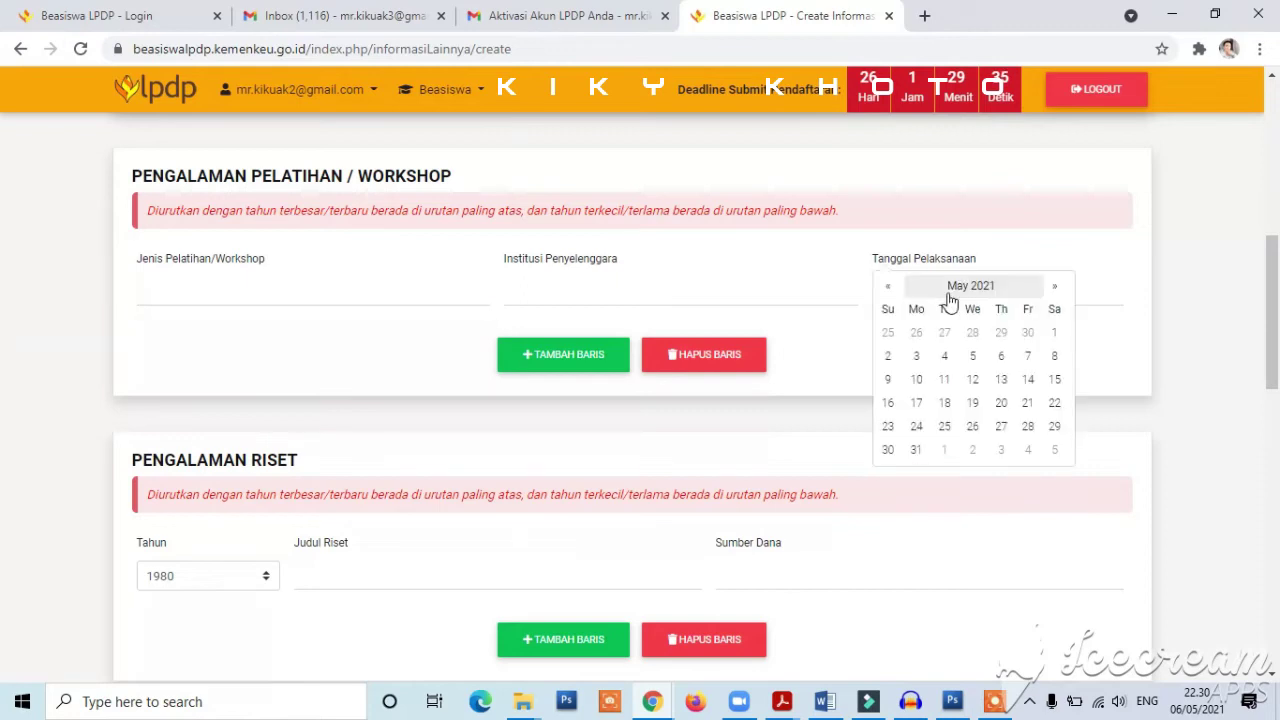
left_click(626, 300)
left_click_drag(1276, 313, 1277, 375)
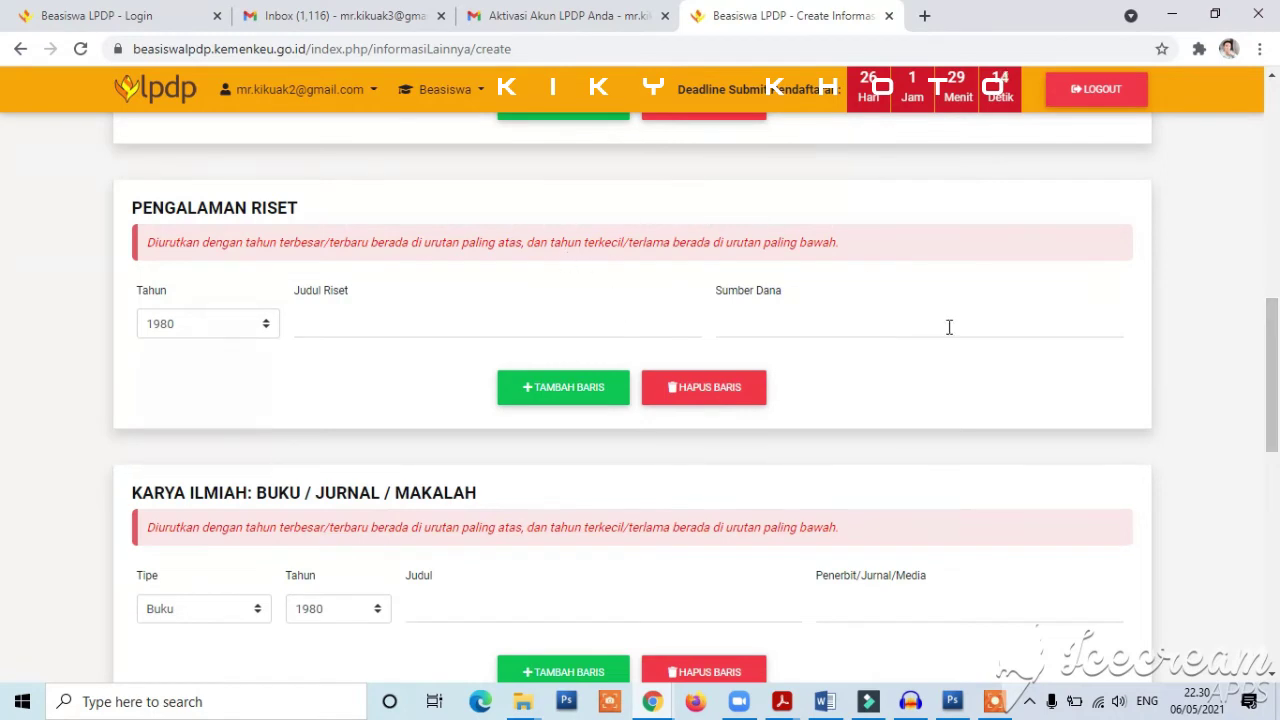
- Leave the publication Judul and Penerbit fields blank
left_click_drag(1276, 378, 1276, 398)
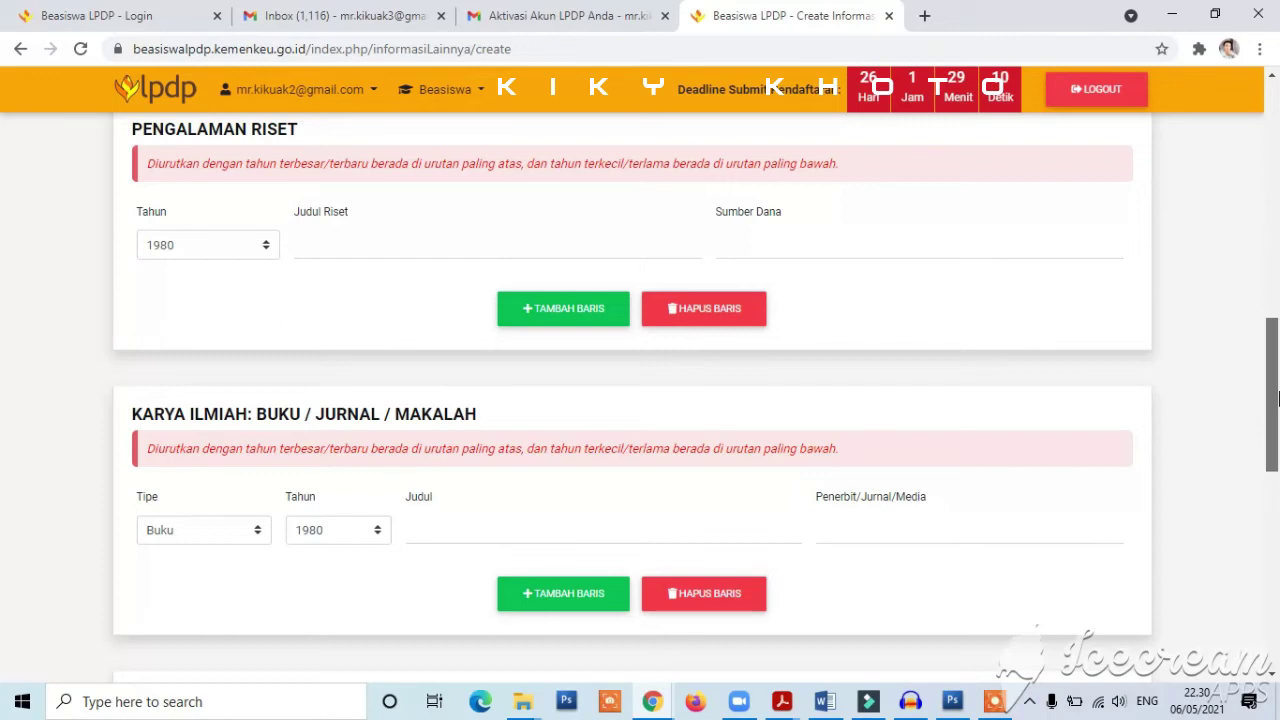
scroll(1276, 398, "down", 2)
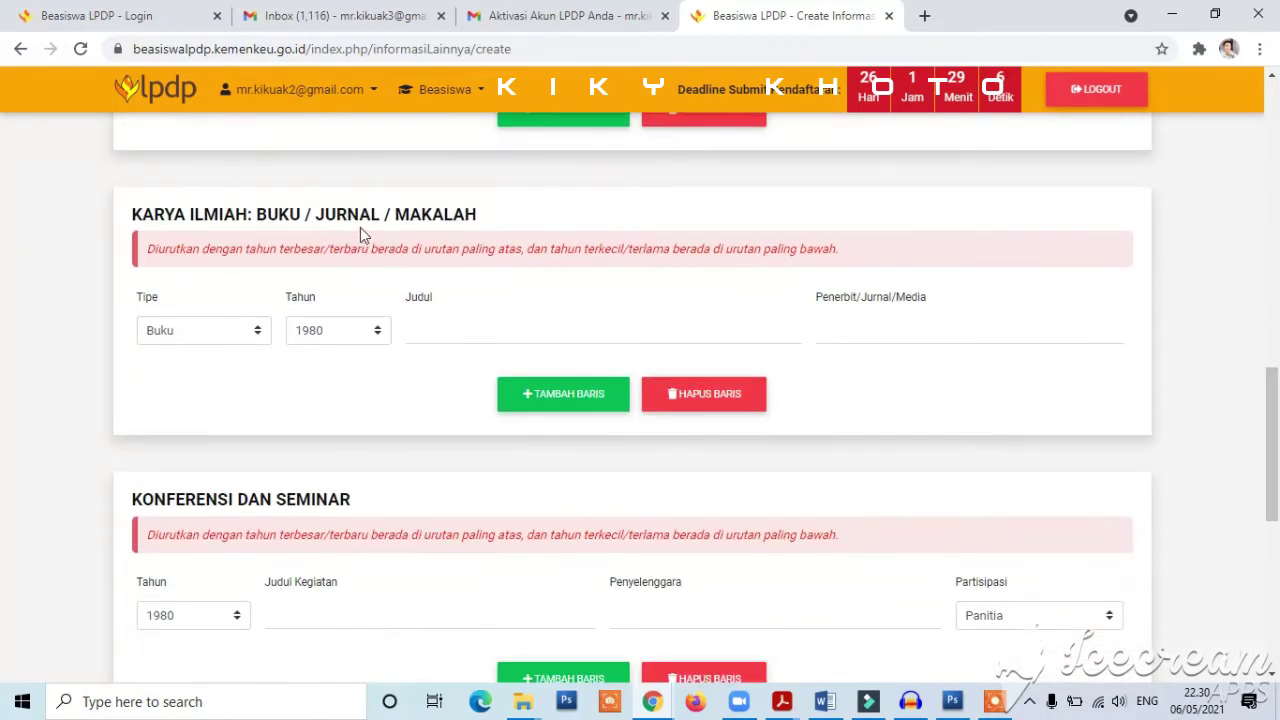
left_click(458, 329)
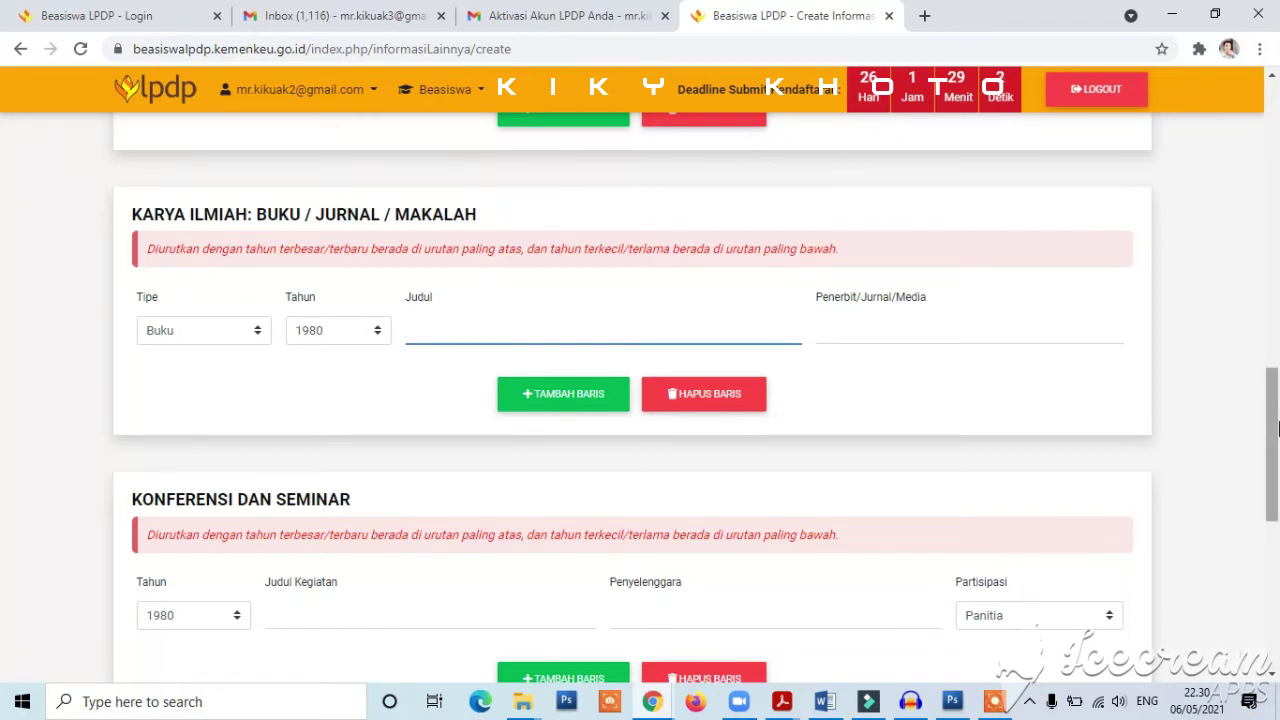
scroll(1277, 428, "down", 1)
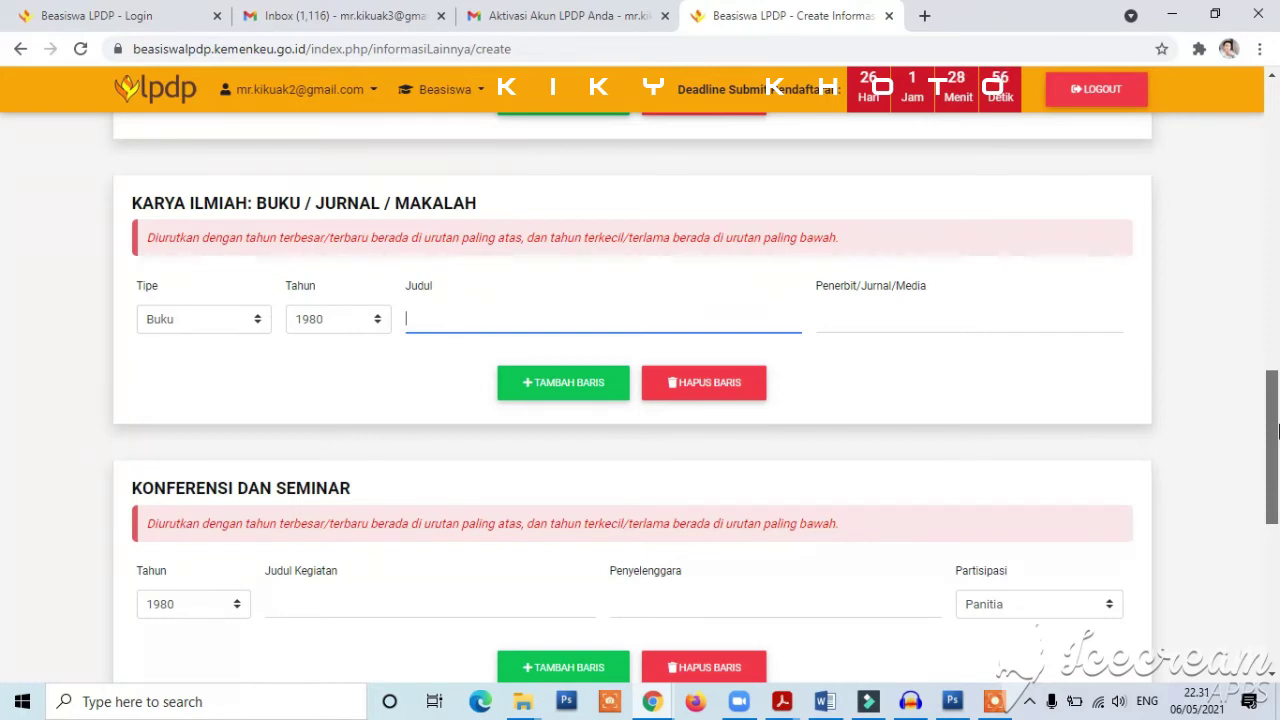
left_click_drag(1277, 428, 1277, 452)
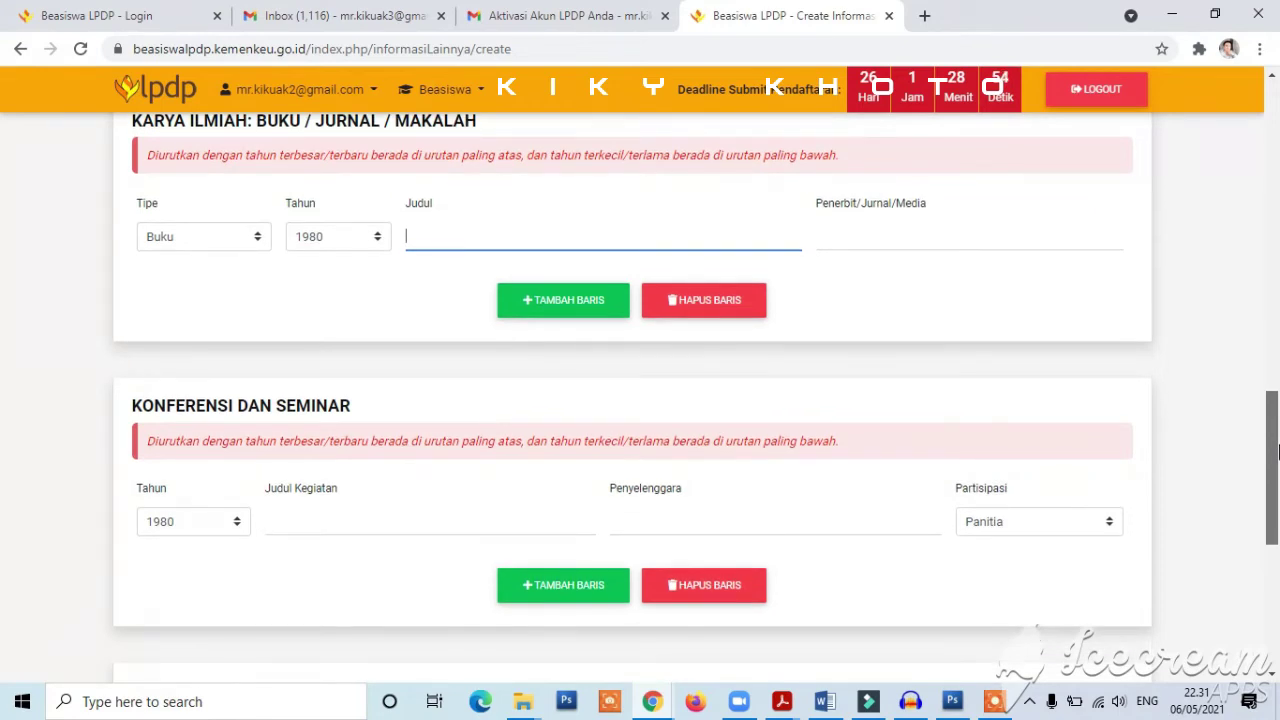
left_click(888, 230)
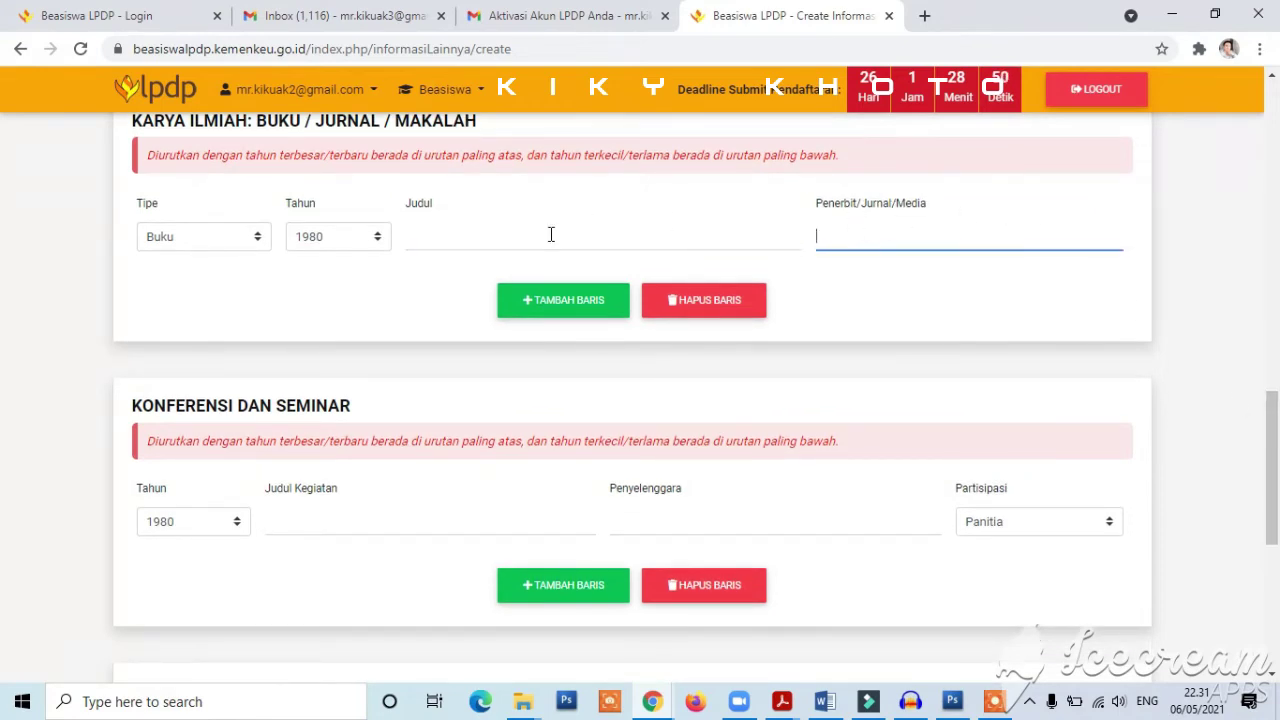
left_click(470, 231)
left_click(879, 232)
- Leave Bentuk Penghargaan blank and go to the Dokumen step
left_click_drag(1276, 447, 1277, 500)
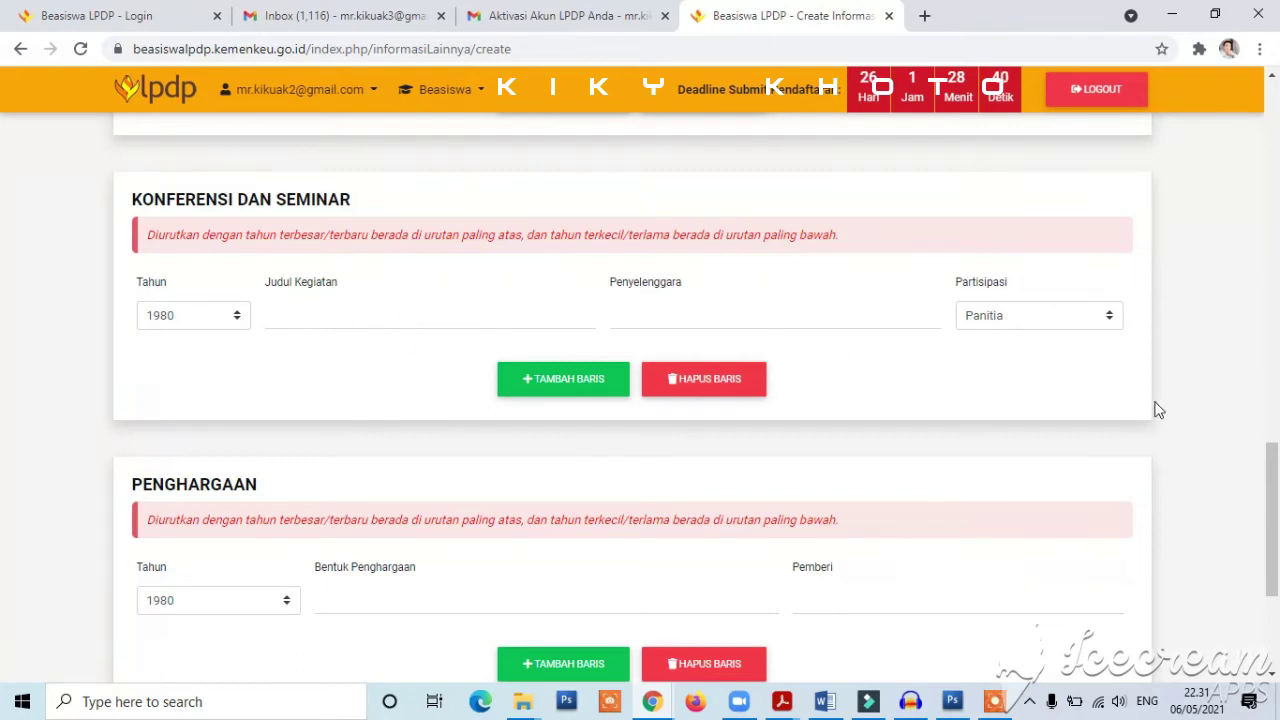
left_click_drag(1276, 482, 1276, 540)
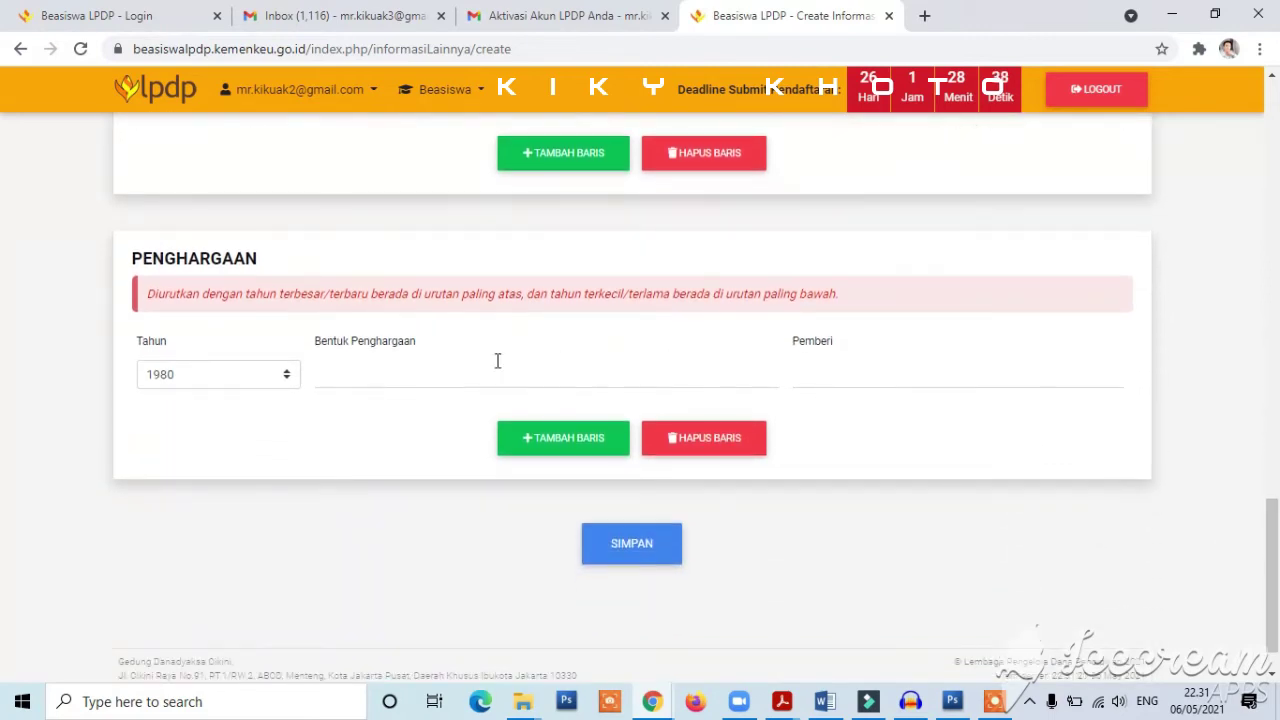
left_click(442, 368)
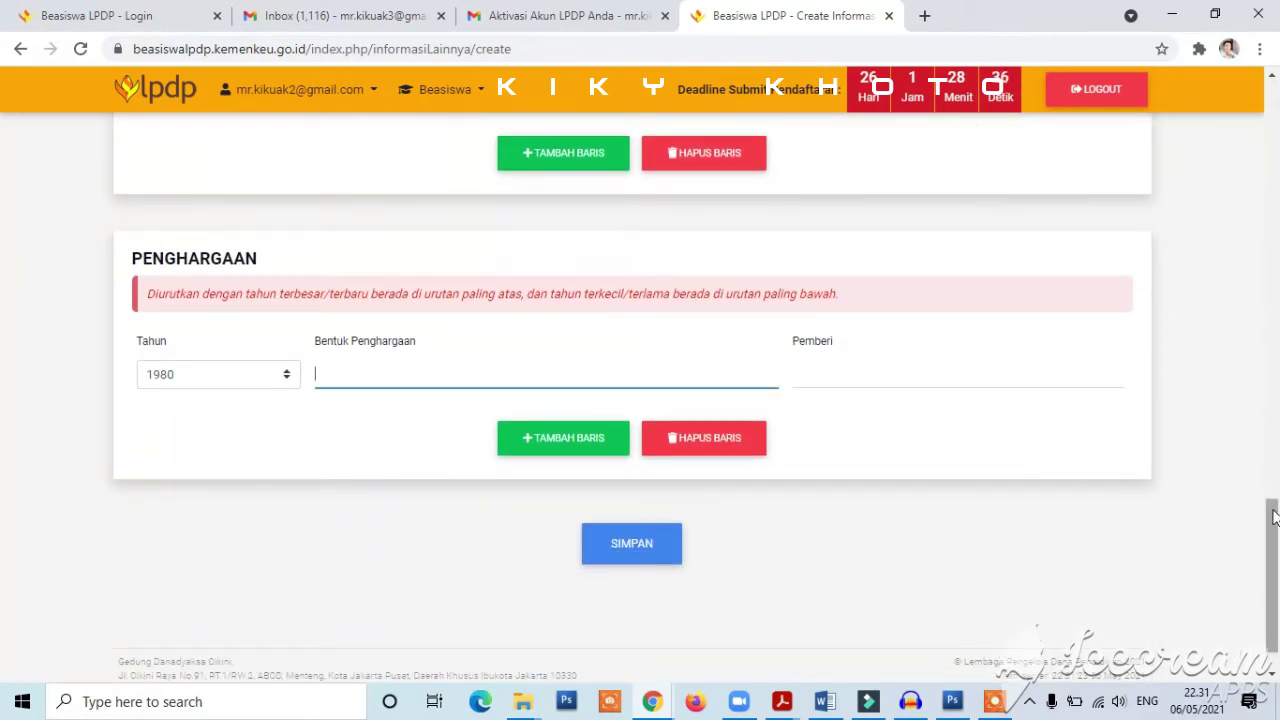
left_click_drag(1274, 516, 1274, 527)
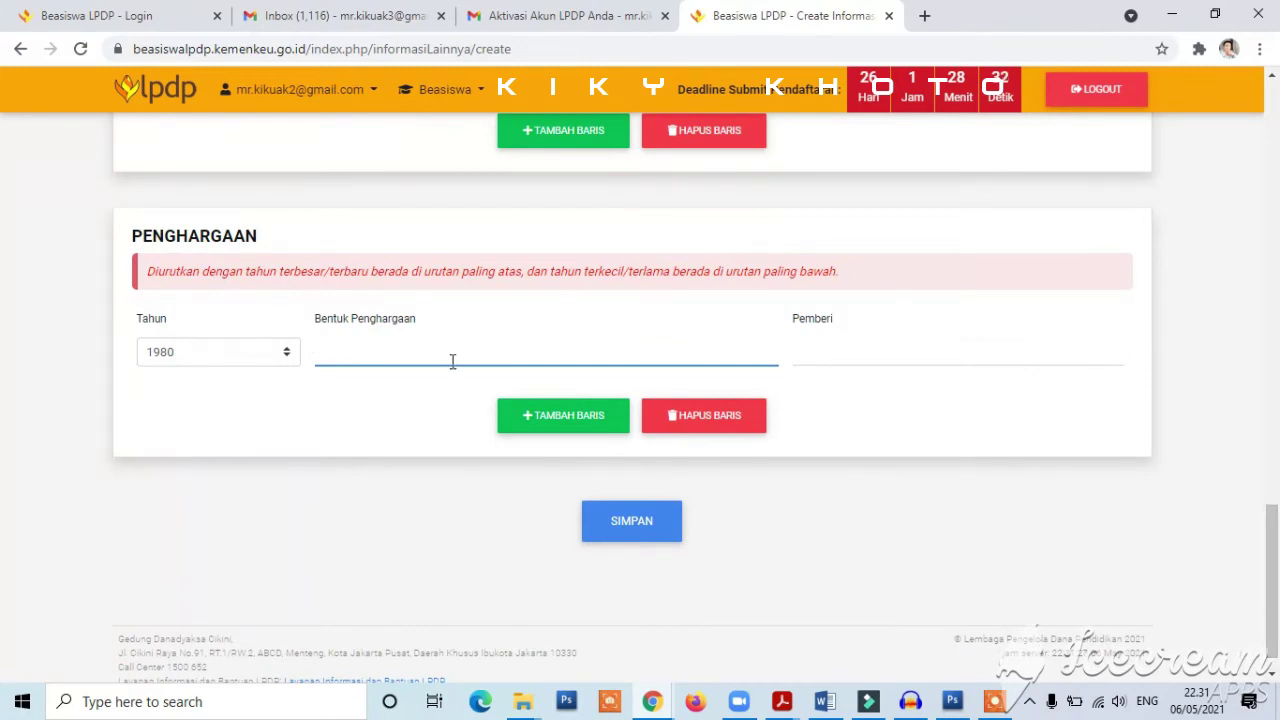
left_click_drag(1274, 545, 1274, 112)
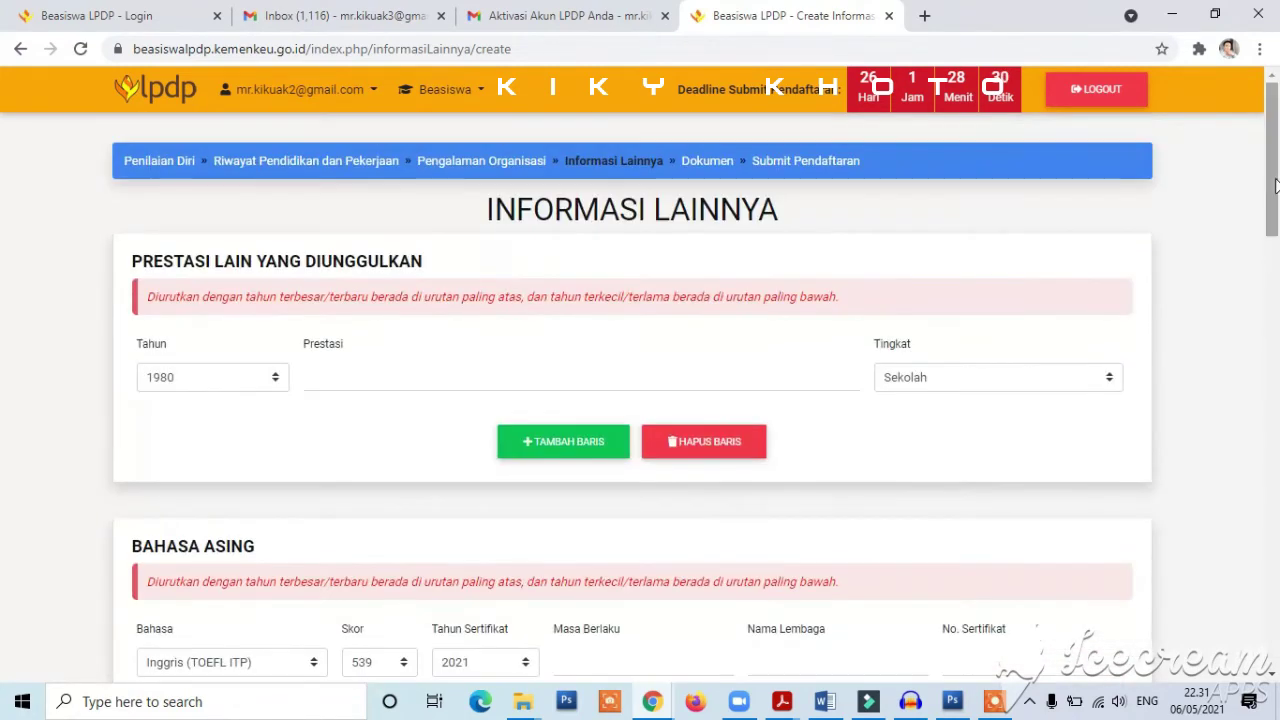
left_click(706, 160)
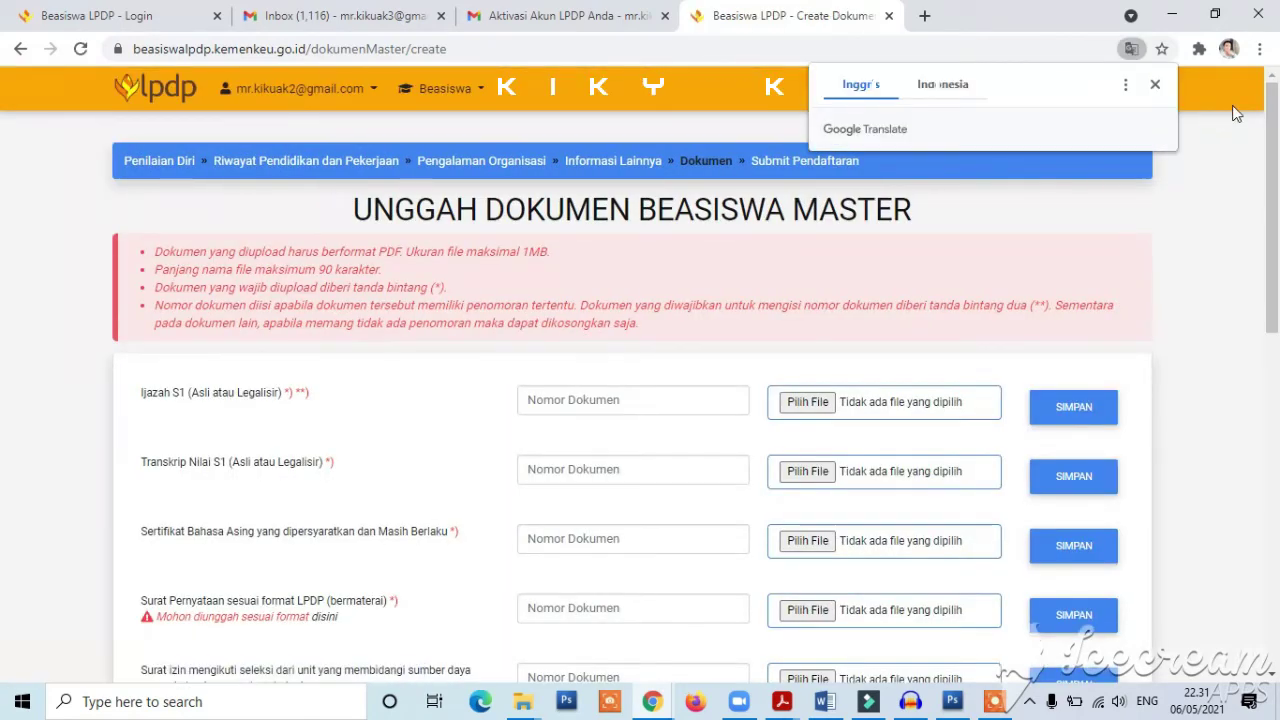
- Dismiss the Google Translate popup and scroll through the document upload rows
left_click(1155, 84)
left_click_drag(1277, 172, 1278, 204)
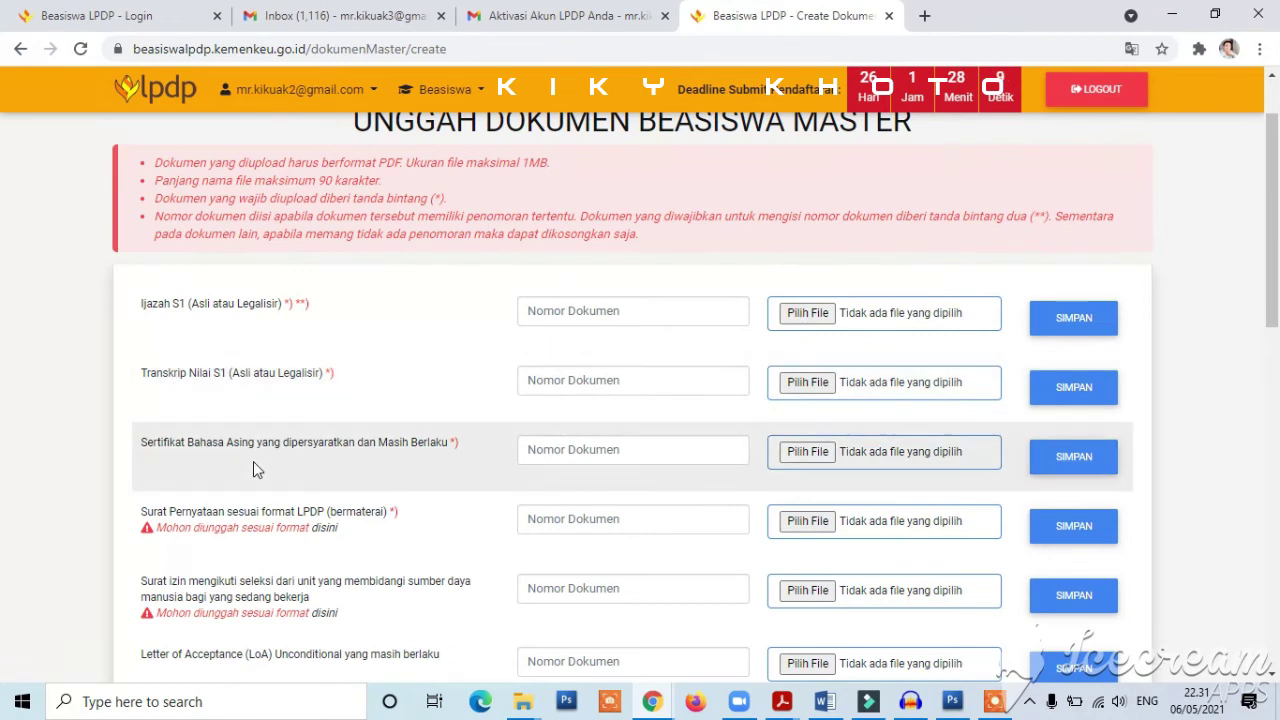
left_click_drag(1278, 255, 1278, 345)
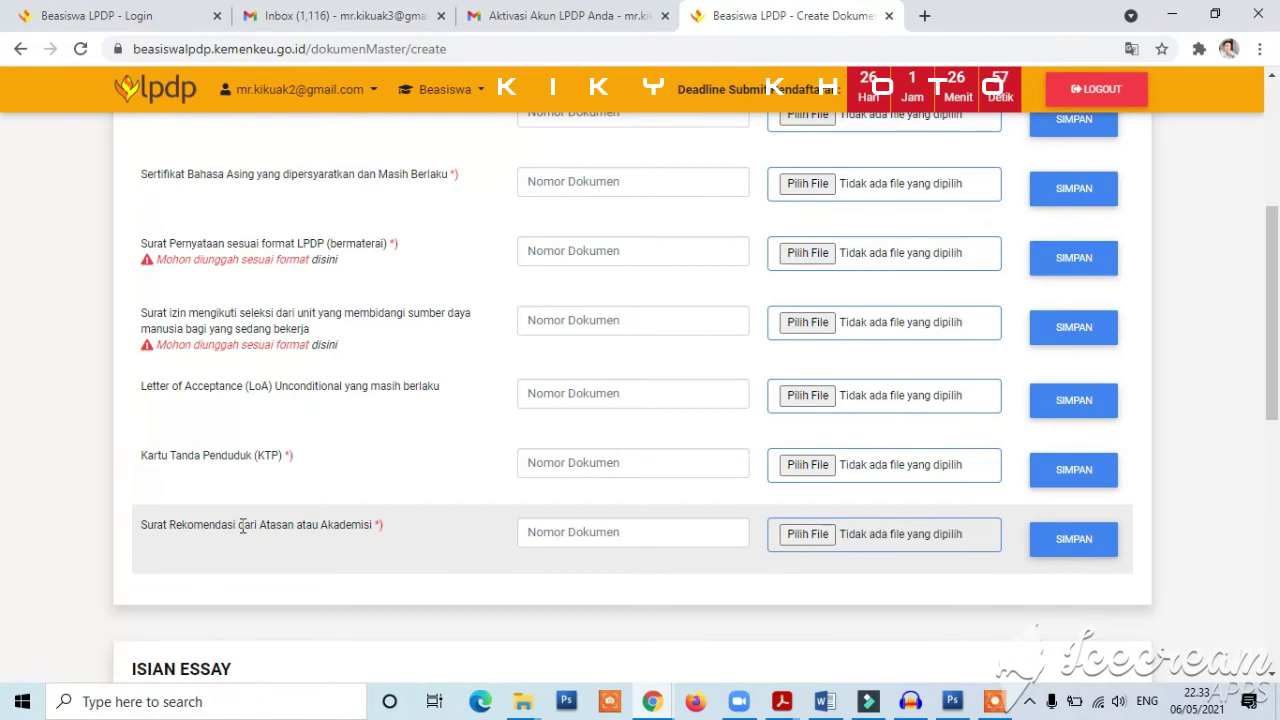
- Clear a stray text selection, scroll to Isian Essay and place the cursor in its editor
left_click_drag(176, 525, 226, 527)
left_click(291, 540)
left_click_drag(1277, 368, 1277, 540)
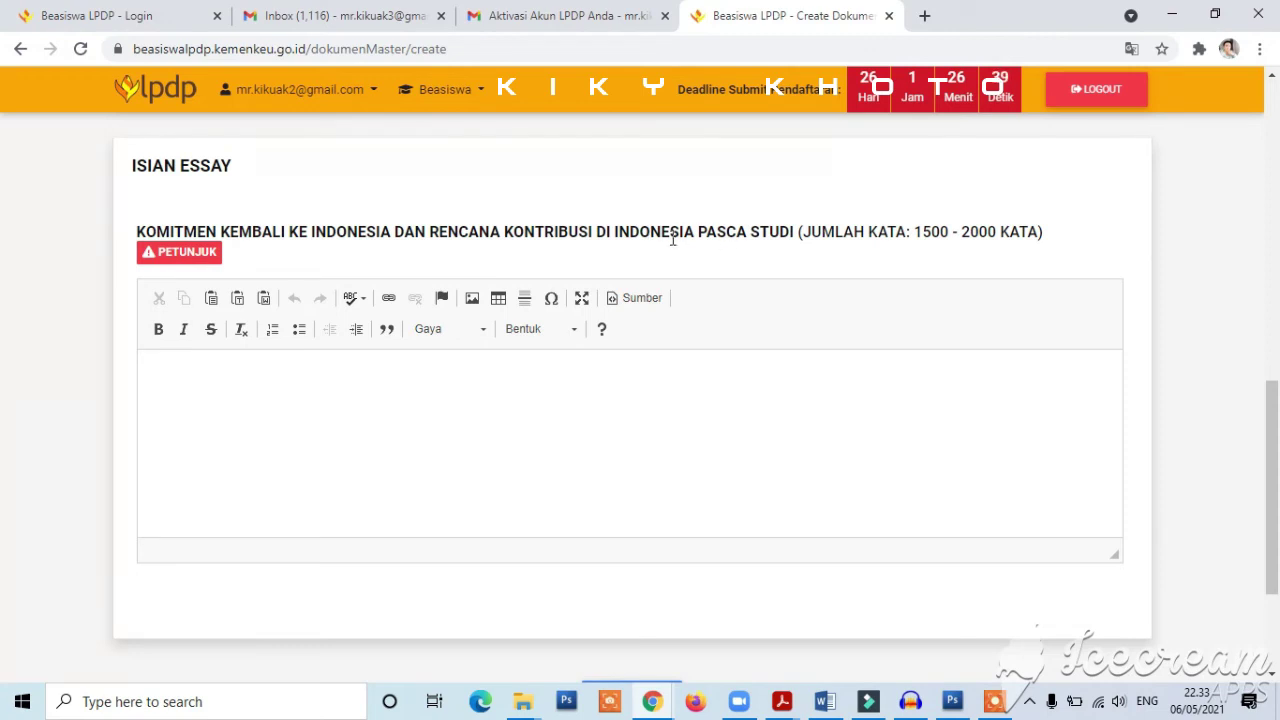
left_click(567, 390)
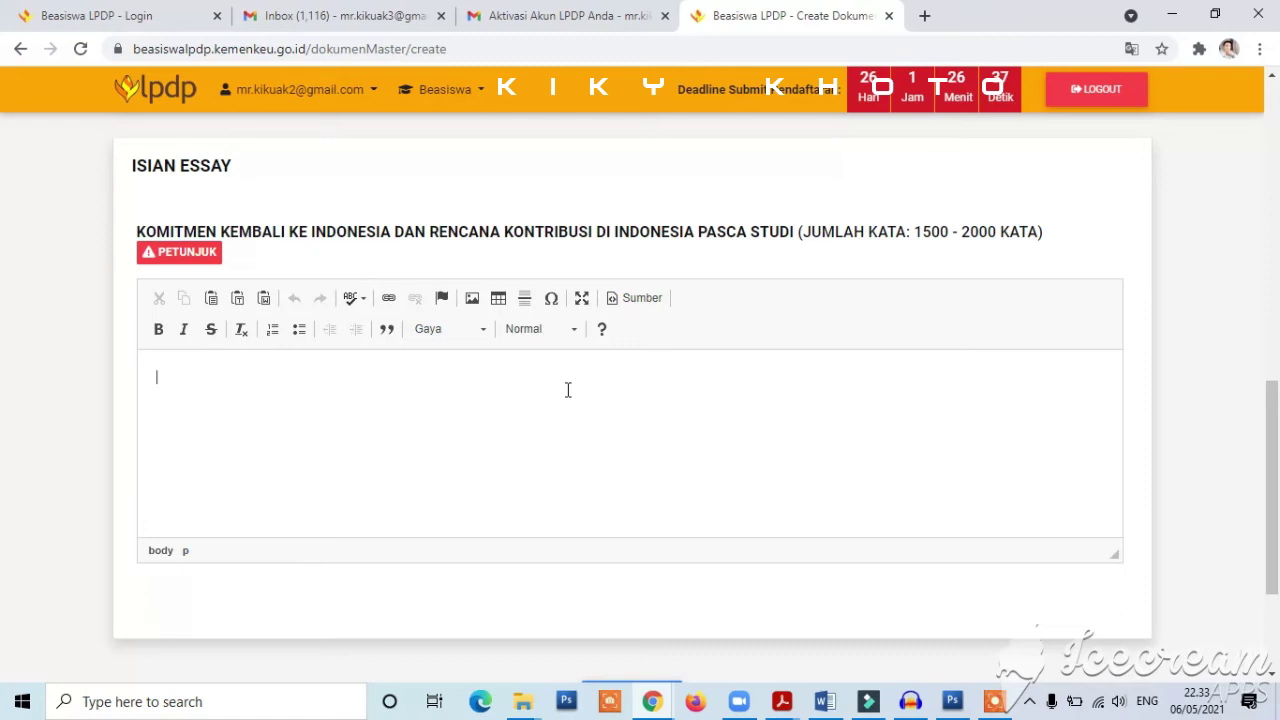